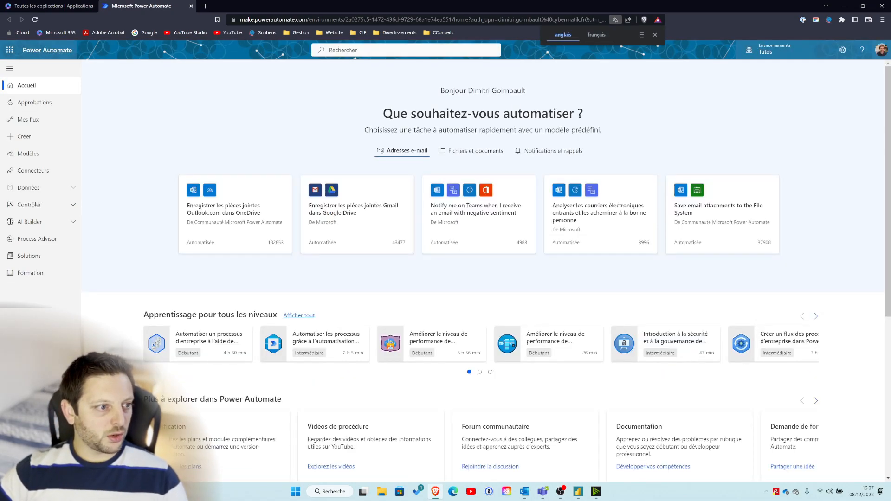
Open the Mes flux page listing the account's own flows.
{"action": "left_click", "coordinate": [40, 124]}
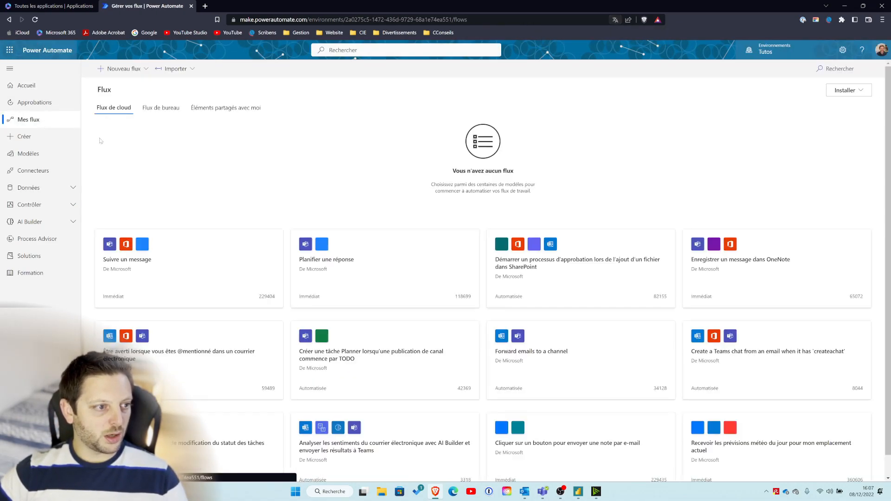
{"action": "left_click", "coordinate": [124, 68]}
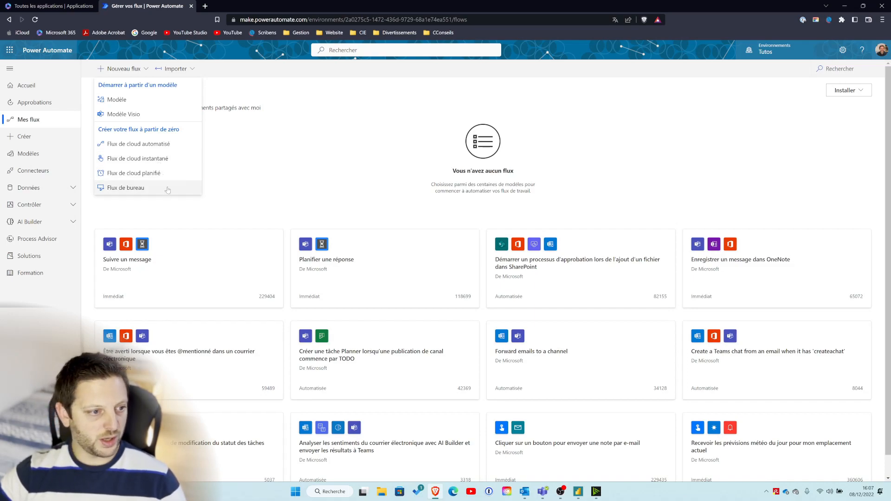
{"action": "left_click", "coordinate": [143, 159]}
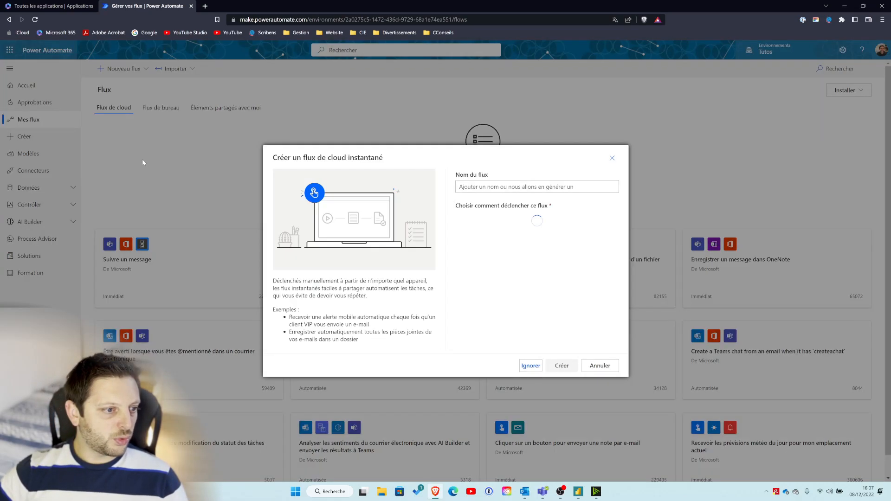
{"action": "left_click", "coordinate": [613, 158]}
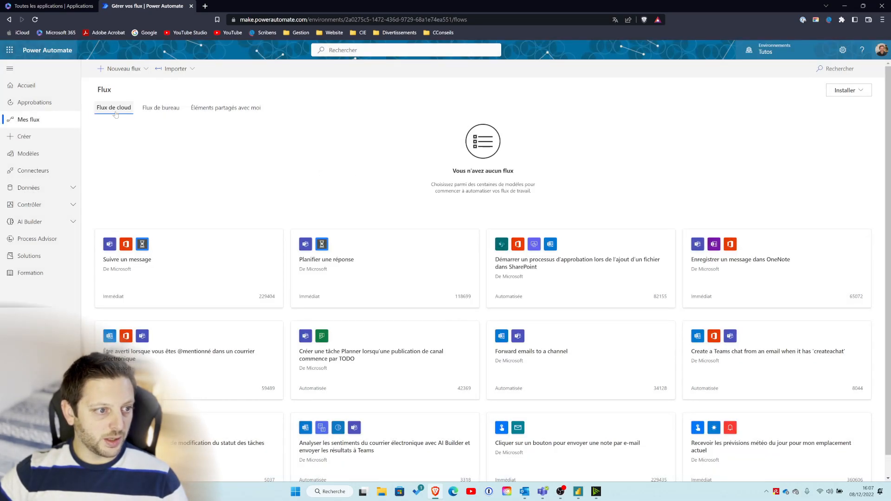
Create an unnamed instant cloud flow (Flux de cloud instantané) triggered by "Déclencher manuellement un flux".
{"action": "left_click", "coordinate": [120, 69]}
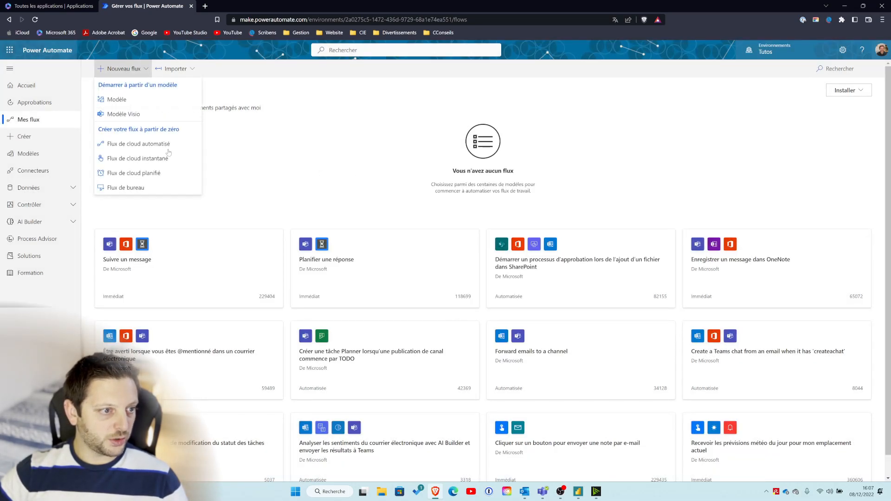
{"action": "left_click", "coordinate": [142, 159]}
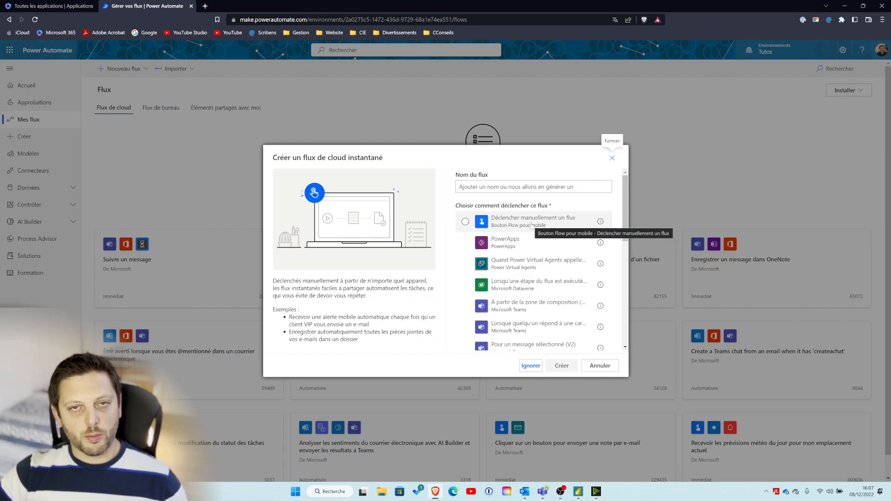
{"action": "left_click", "coordinate": [532, 226]}
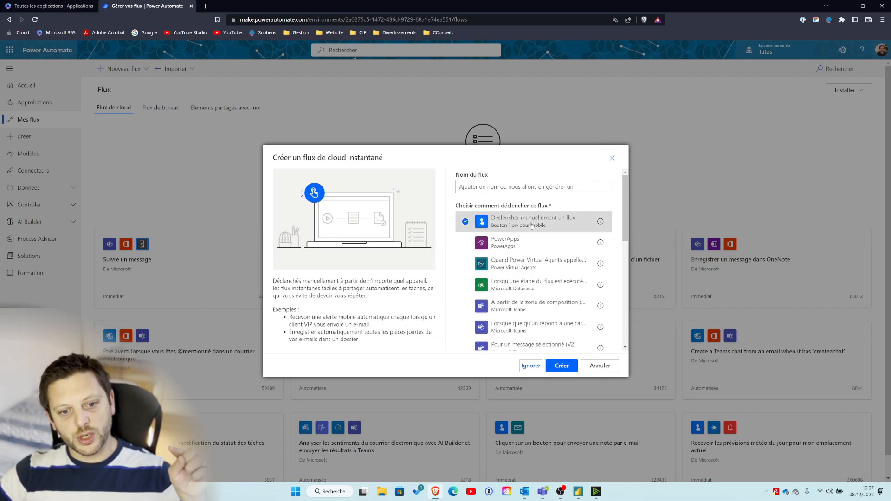
{"action": "left_click", "coordinate": [561, 367]}
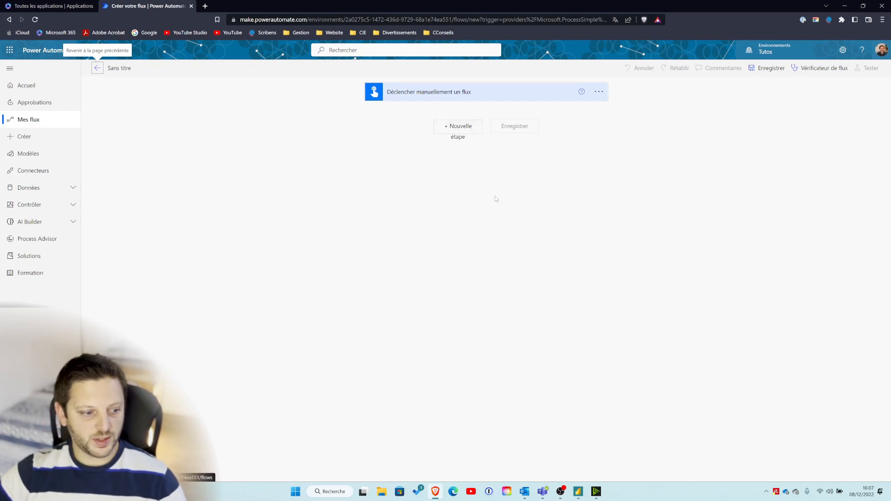
Add the Approbations action "Démarrer et attendre une approbation" with the approval type "Approuver/Rejeter - Premier à répondre".
{"action": "left_click", "coordinate": [463, 126]}
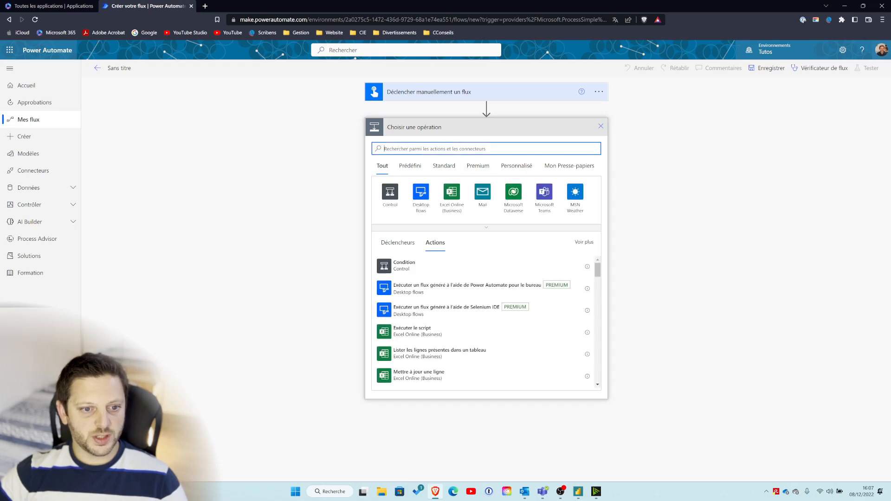
{"action": "type", "text": "approbation"}
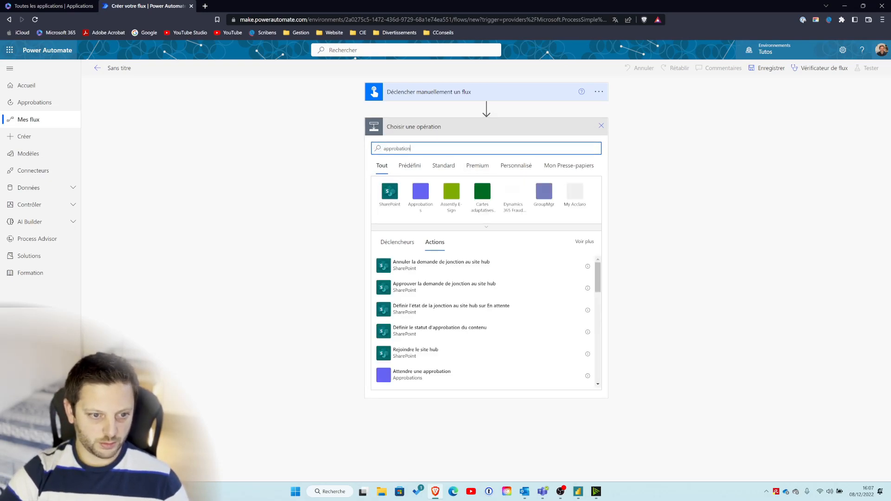
{"action": "left_click", "coordinate": [420, 196]}
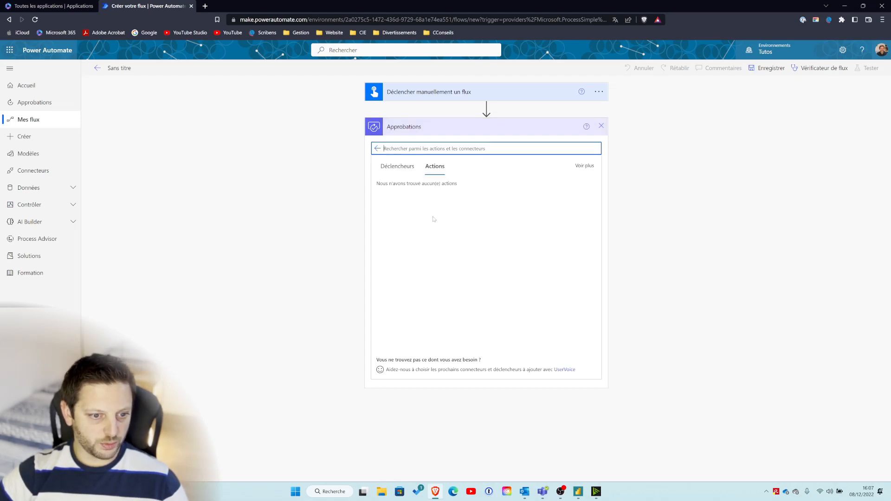
{"action": "left_click", "coordinate": [435, 235]}
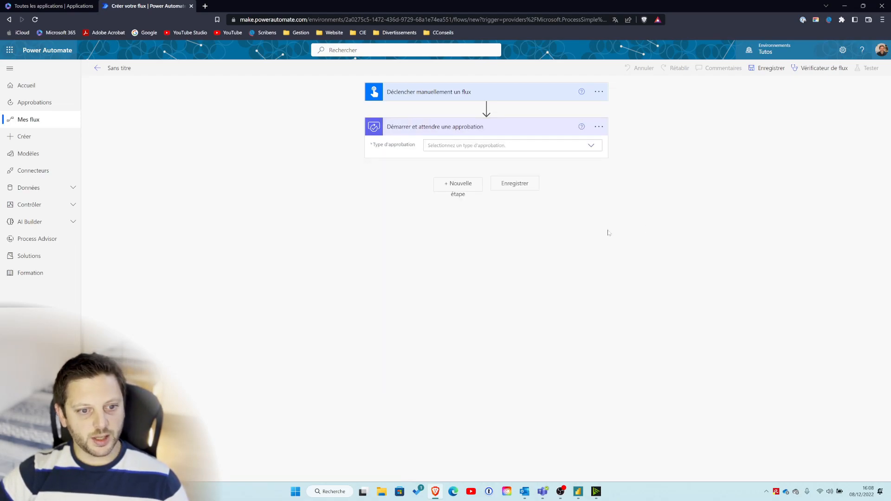
{"action": "left_click", "coordinate": [488, 146]}
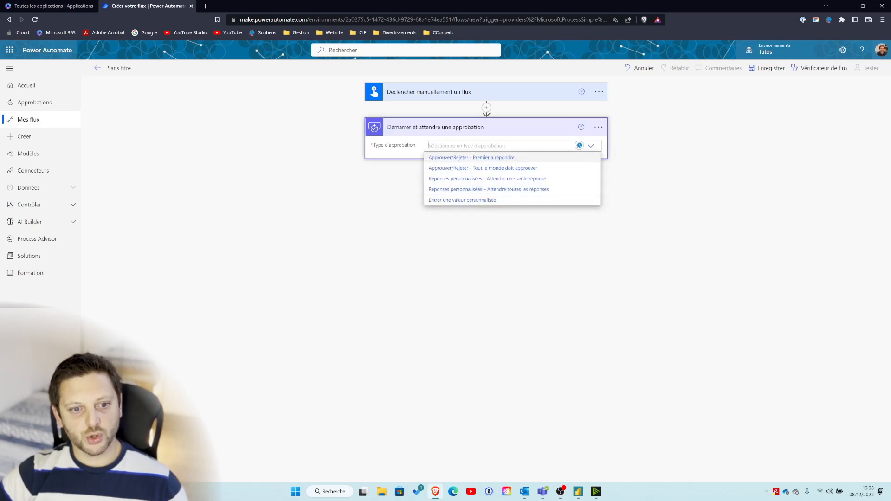
{"action": "left_click", "coordinate": [510, 159]}
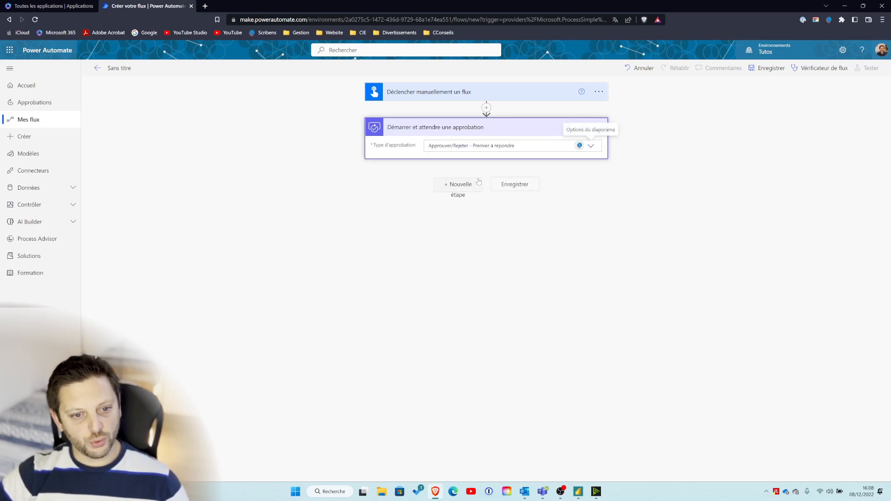
Title the approval "Tuto expressions" and assign it to the flow owner, with an empty new step added below.
{"action": "left_click", "coordinate": [466, 188]}
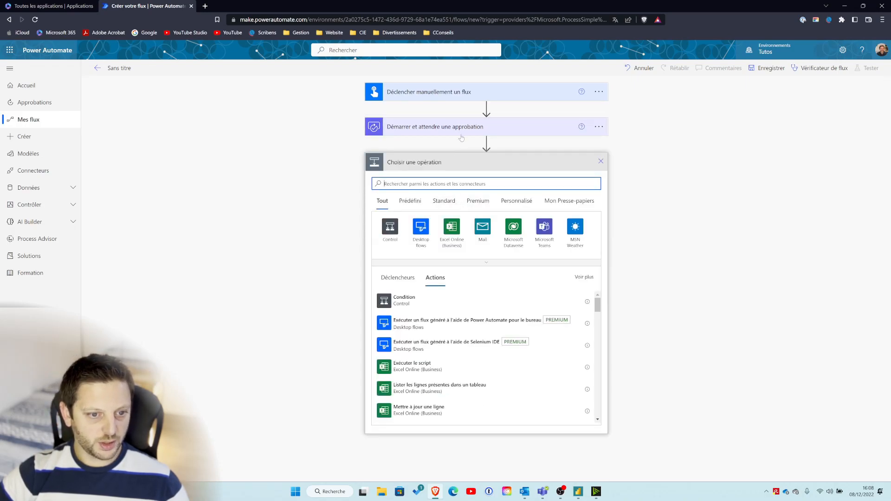
{"action": "left_click", "coordinate": [456, 128]}
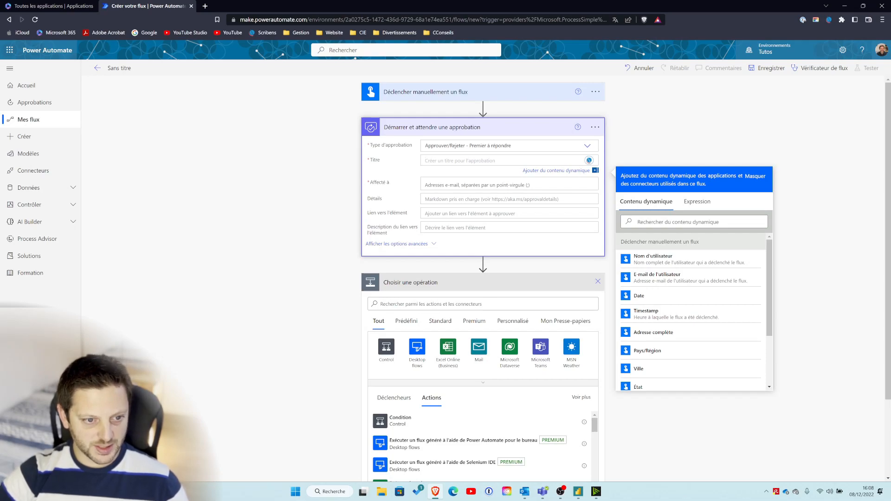
{"action": "type", "text": "Po"}
{"action": "key", "text": "BackSpace"}
{"action": "type", "text": "Tuto expressions"}
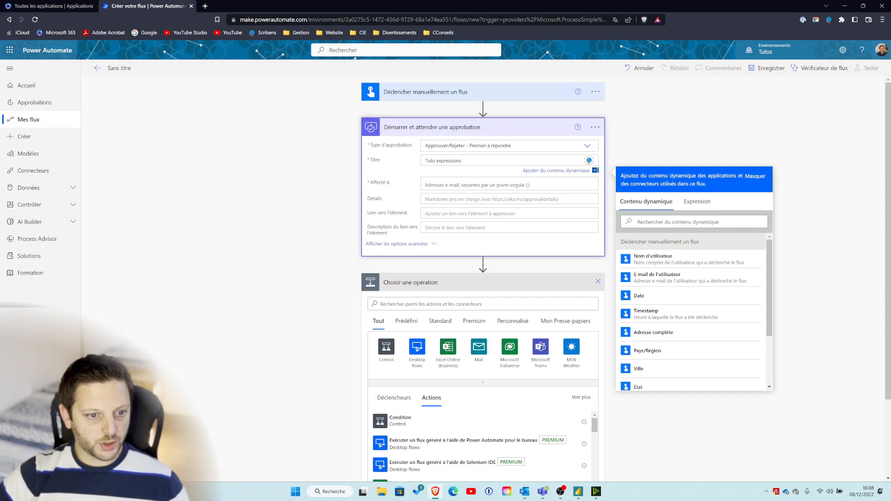
{"action": "left_click", "coordinate": [427, 184]}
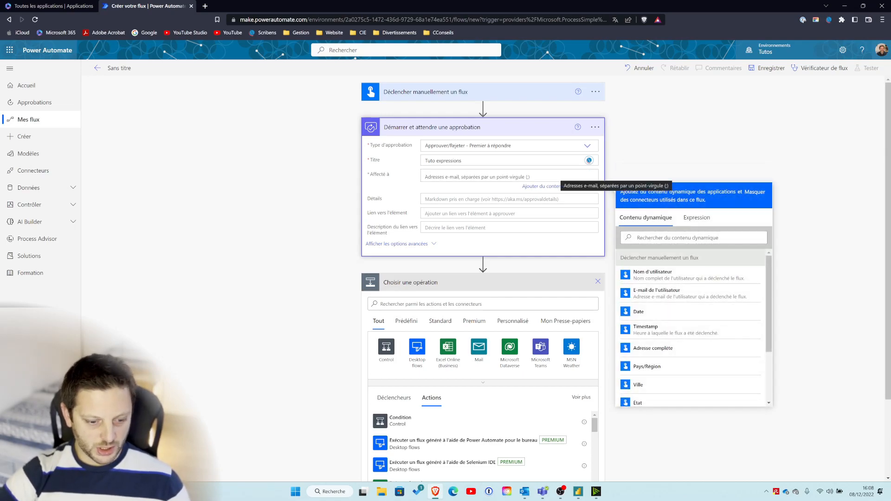
{"action": "type", "text": "dim"}
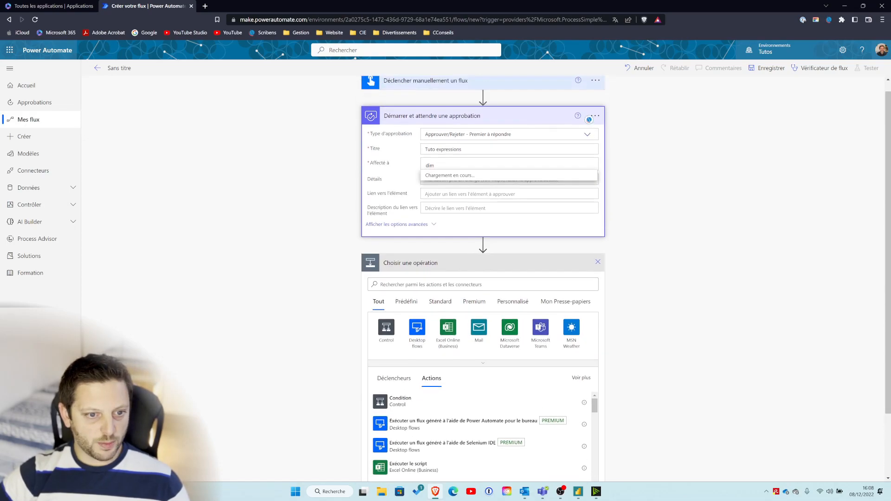
{"action": "left_click", "coordinate": [474, 194]}
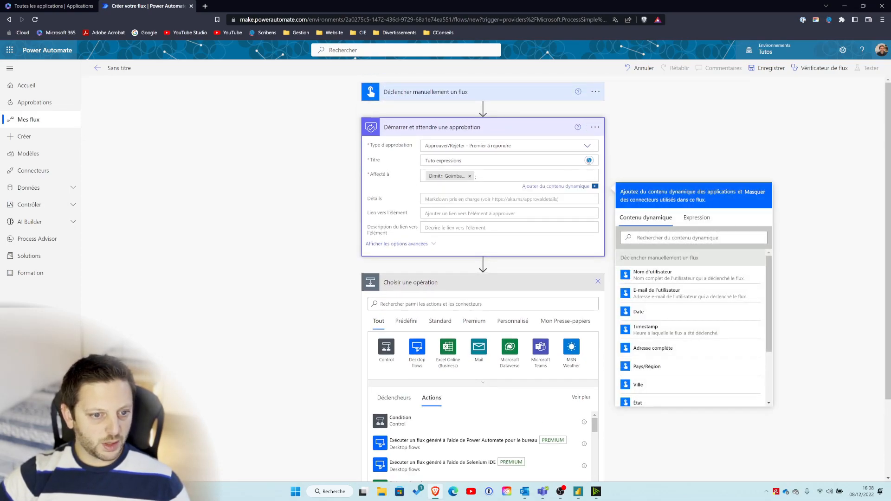
Set the approval's details text to "vrai/faux pour les variables".
{"action": "left_click", "coordinate": [442, 200]}
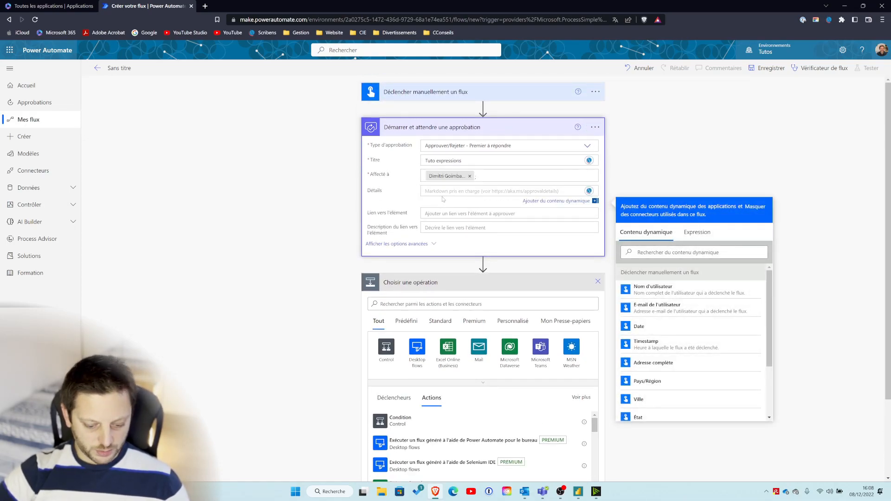
{"action": "type", "text": "vrai"}
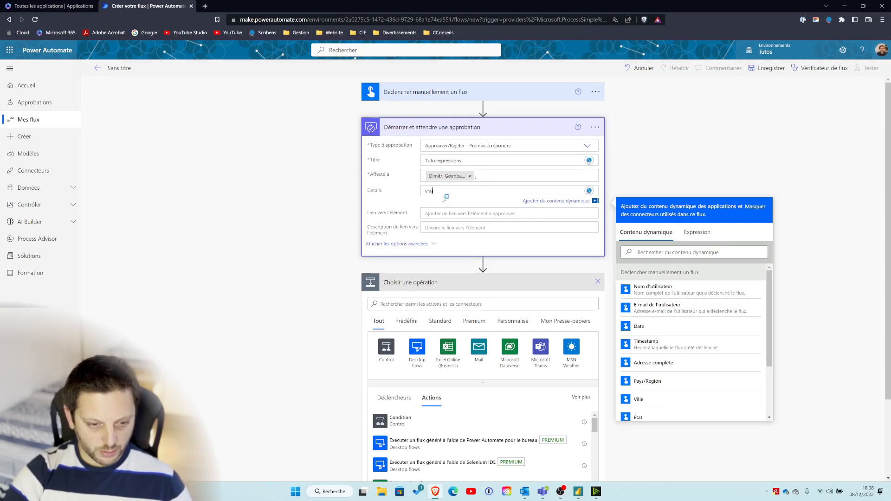
{"action": "type", "text": "/faux po"}
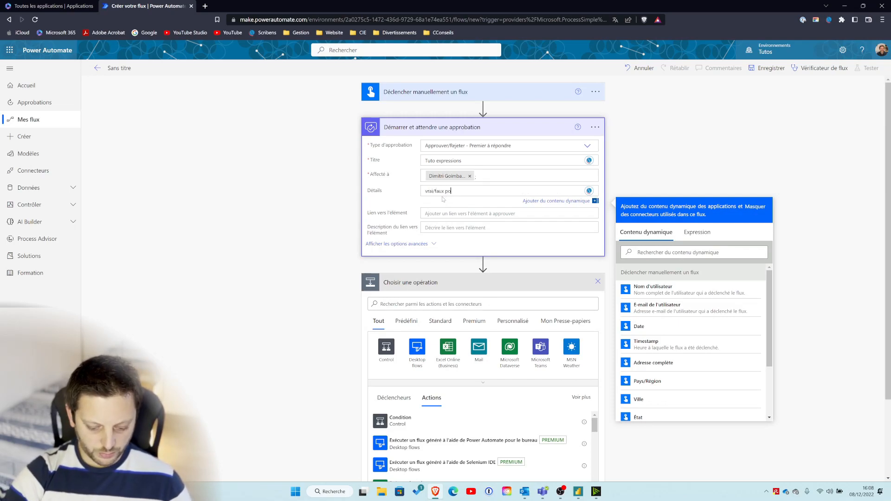
{"action": "type", "text": "ur les variiables"}
Search for "variable" in the empty step and add the "Initialiser la variable" action.
{"action": "left_click", "coordinate": [469, 304]}
{"action": "scroll", "coordinate": [469, 271], "scroll_direction": "down", "scroll_amount": 2}
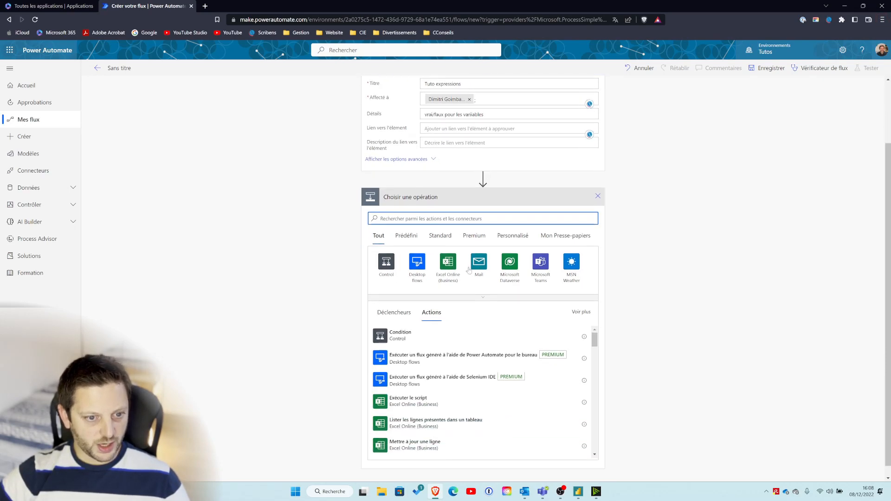
{"action": "type", "text": "variable"}
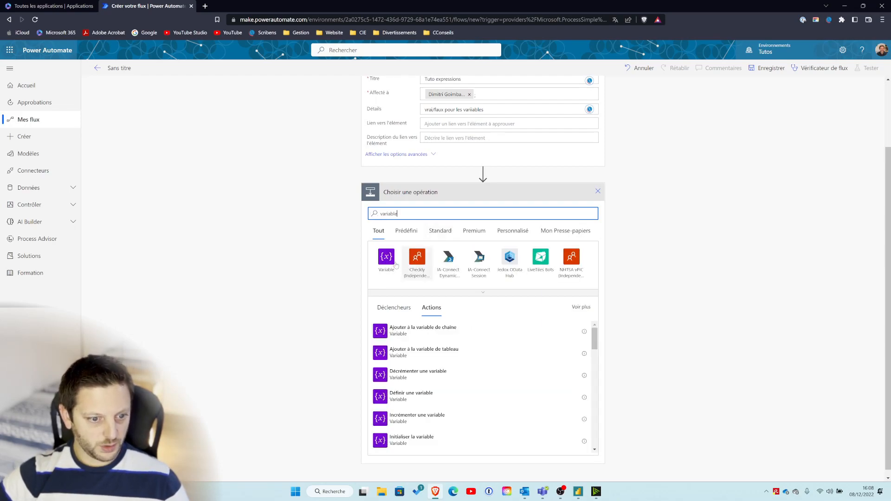
{"action": "left_click", "coordinate": [387, 259]}
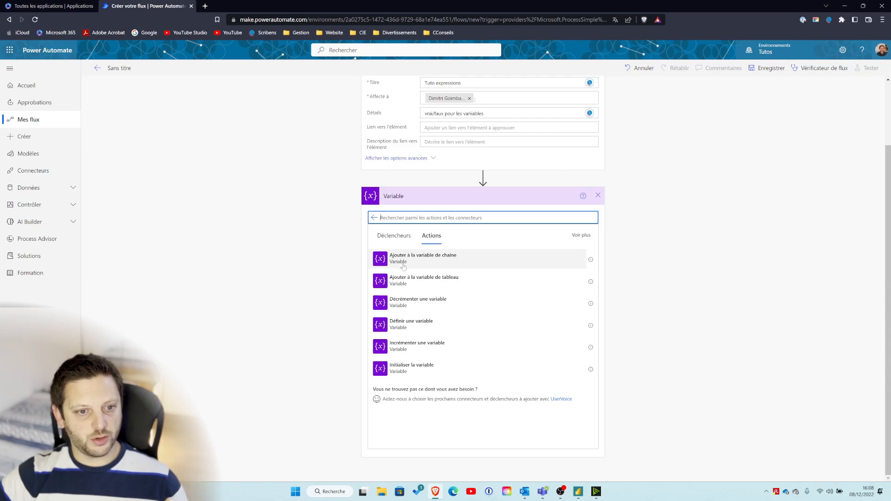
{"action": "left_click", "coordinate": [414, 367]}
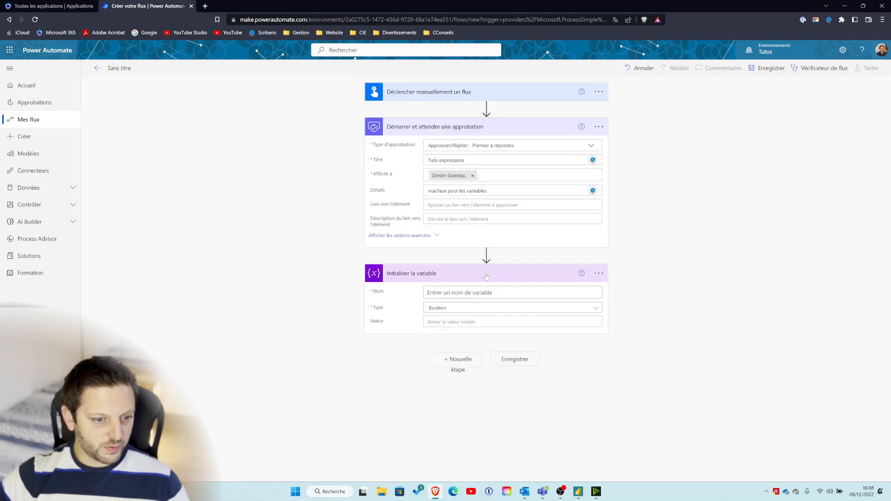
Set the variable's type to Chaîne and name it "Expression".
{"action": "left_click", "coordinate": [463, 308]}
{"action": "left_click", "coordinate": [447, 366]}
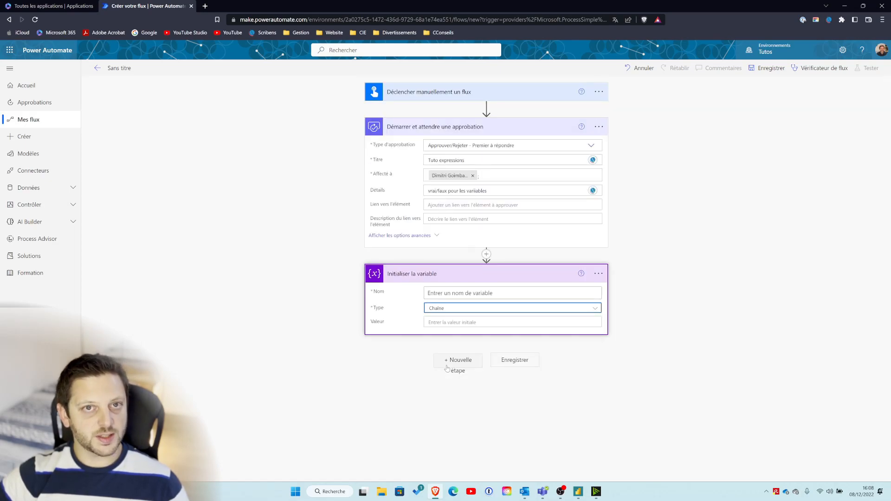
{"action": "left_click", "coordinate": [464, 293]}
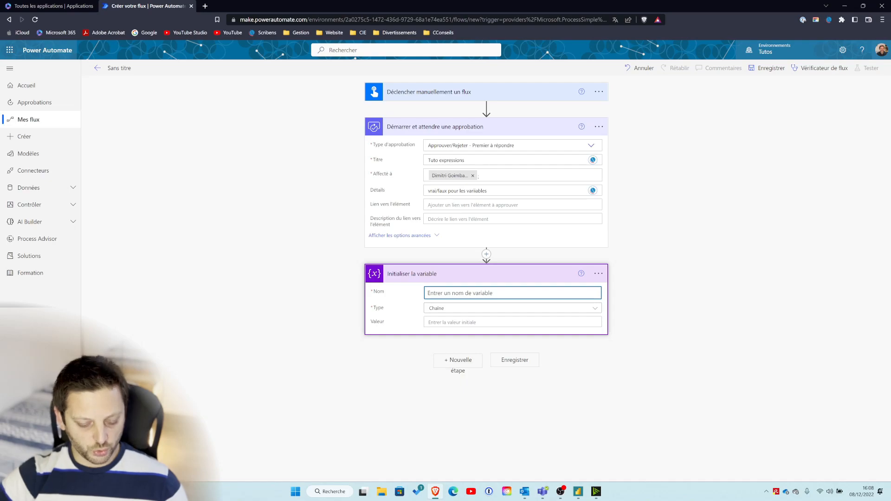
{"action": "type", "text": "Expression"}
Move "Initialiser la variable" between the manual trigger and the approval action, and collapse both action cards.
{"action": "left_click", "coordinate": [531, 277]}
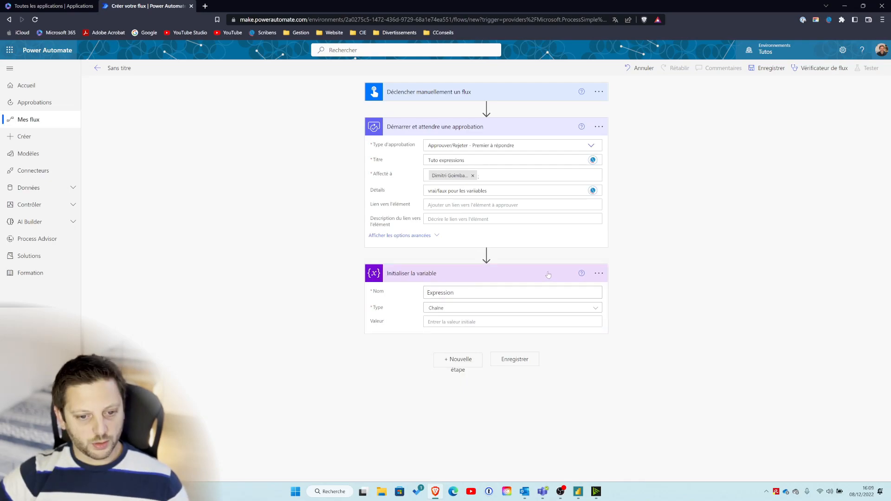
{"action": "left_click_drag", "start_coordinate": [531, 278], "coordinate": [474, 116]}
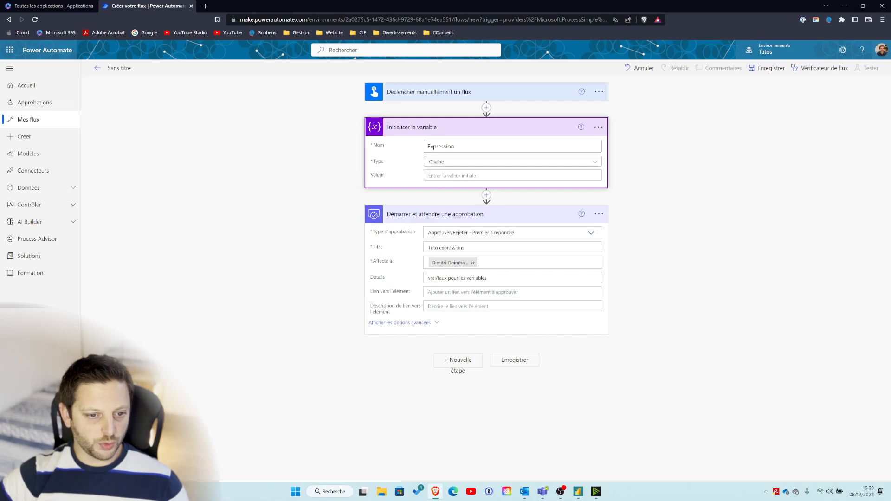
{"action": "left_click", "coordinate": [482, 130]}
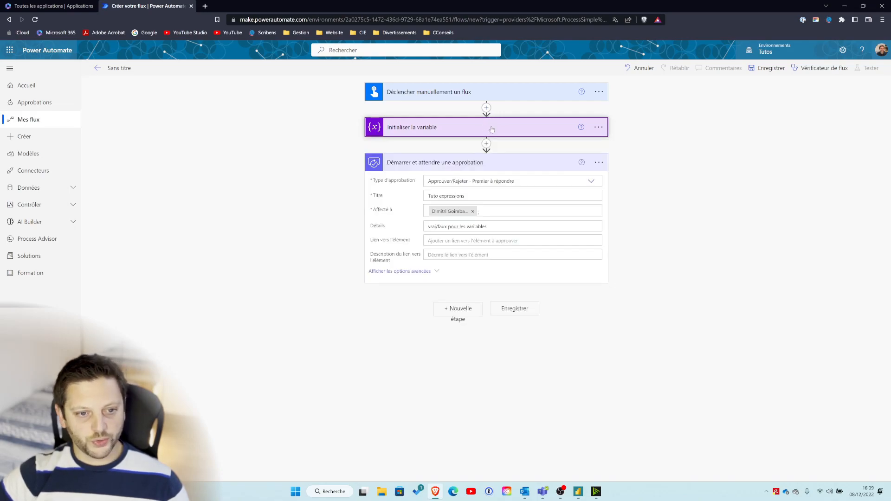
{"action": "left_click", "coordinate": [471, 165]}
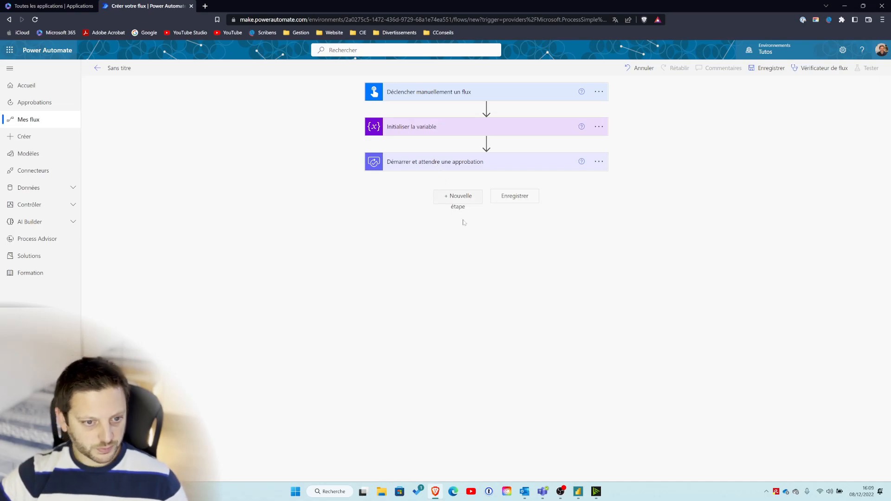
Search for "variab" in a new step after the approval and add the "Ajouter à la variable de chaîne" action.
{"action": "left_click", "coordinate": [436, 165]}
{"action": "left_click", "coordinate": [436, 163]}
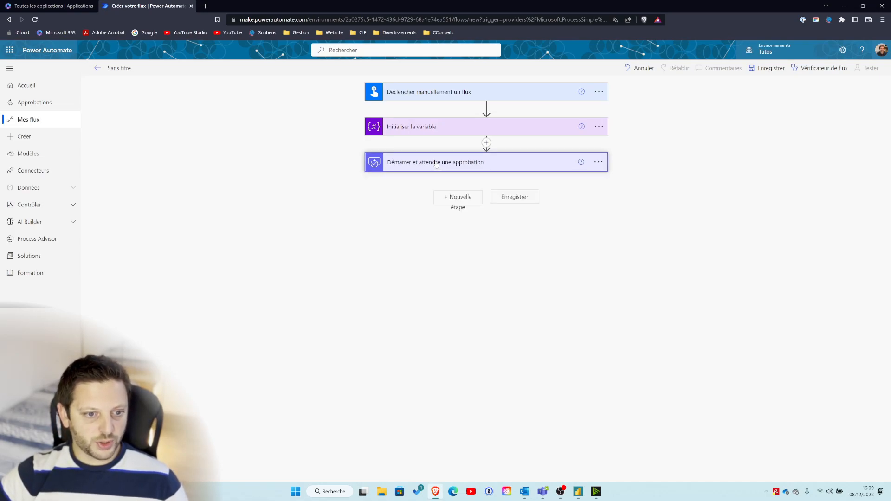
{"action": "left_click", "coordinate": [464, 198]}
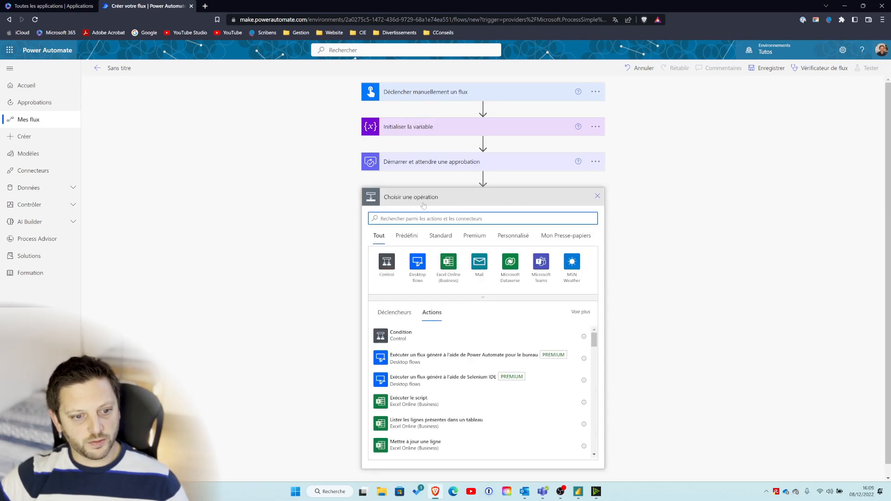
{"action": "type", "text": "variab"}
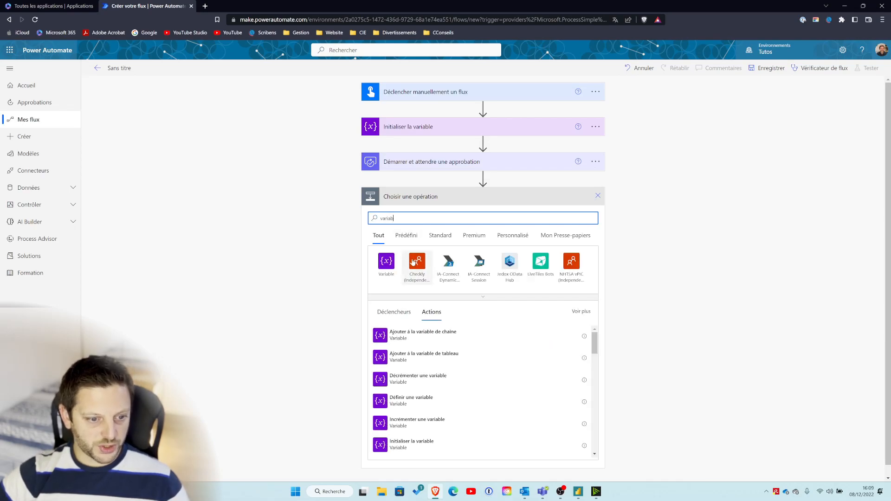
{"action": "left_click", "coordinate": [388, 264]}
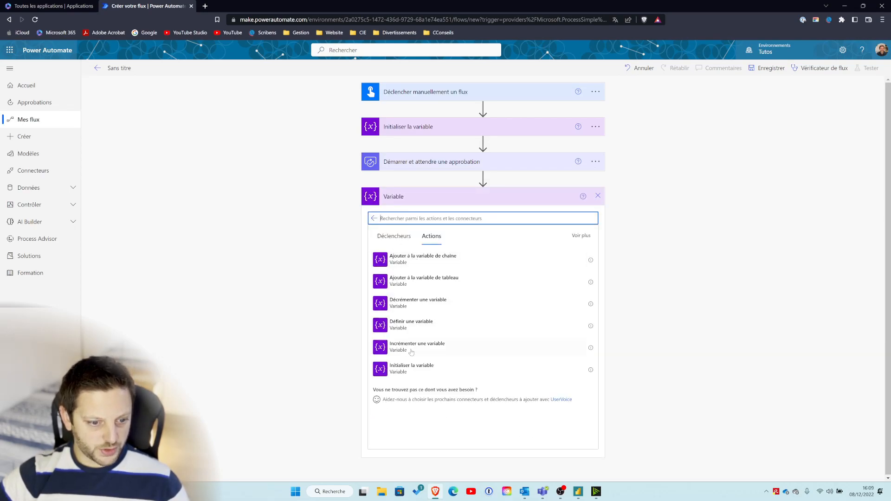
{"action": "left_click", "coordinate": [412, 260]}
Set the append action's variable to Expression and its value to the approval's Résultat, and save the flow.
{"action": "left_click", "coordinate": [464, 214]}
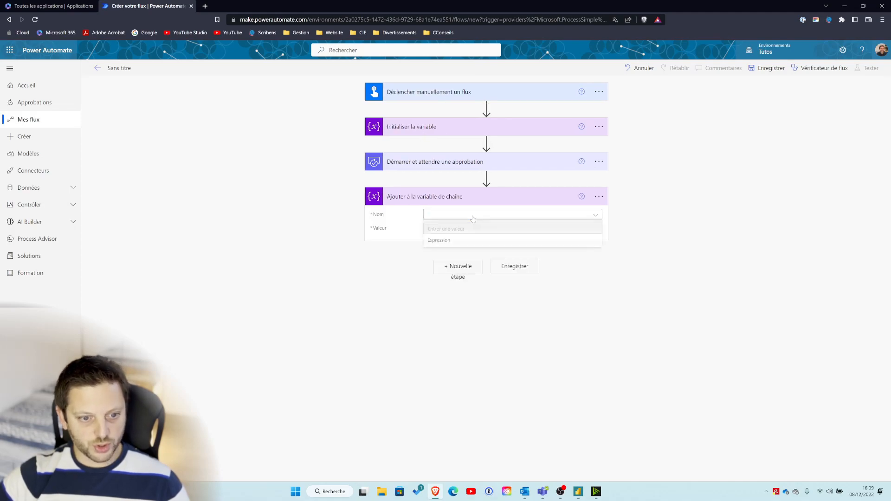
{"action": "left_click", "coordinate": [459, 239]}
{"action": "left_click", "coordinate": [460, 229]}
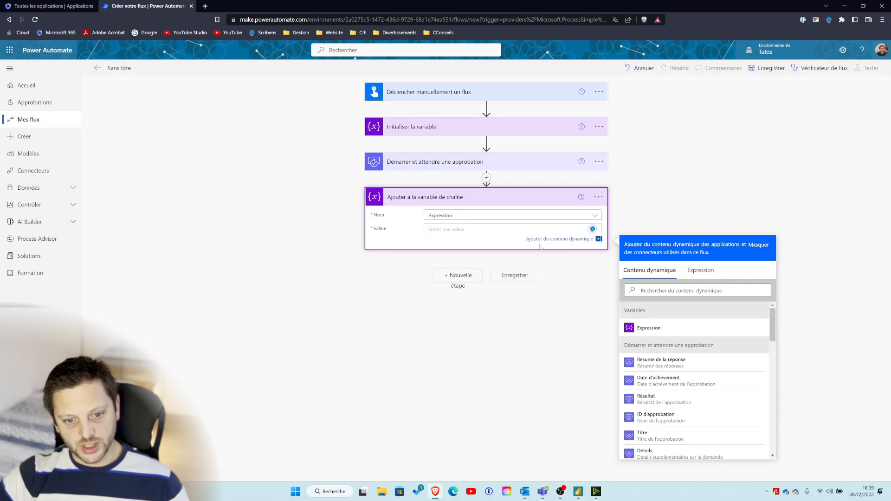
{"action": "left_click", "coordinate": [658, 381]}
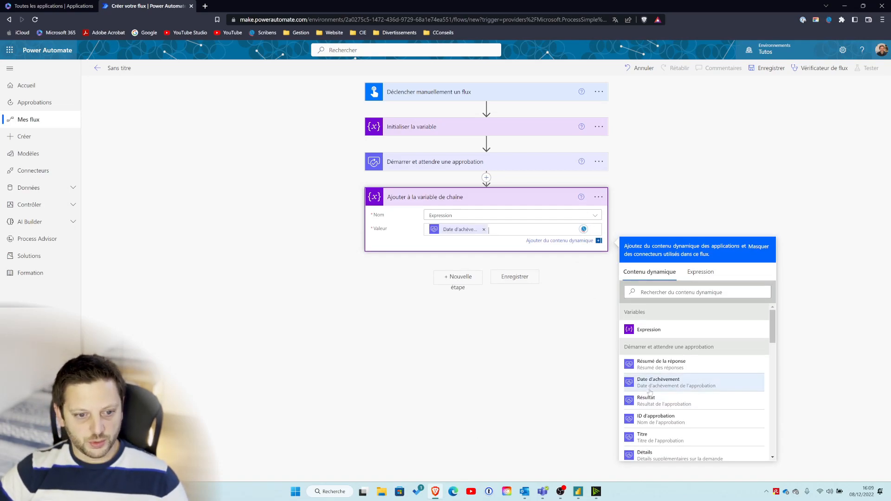
{"action": "left_click", "coordinate": [484, 229]}
{"action": "left_click", "coordinate": [658, 401]}
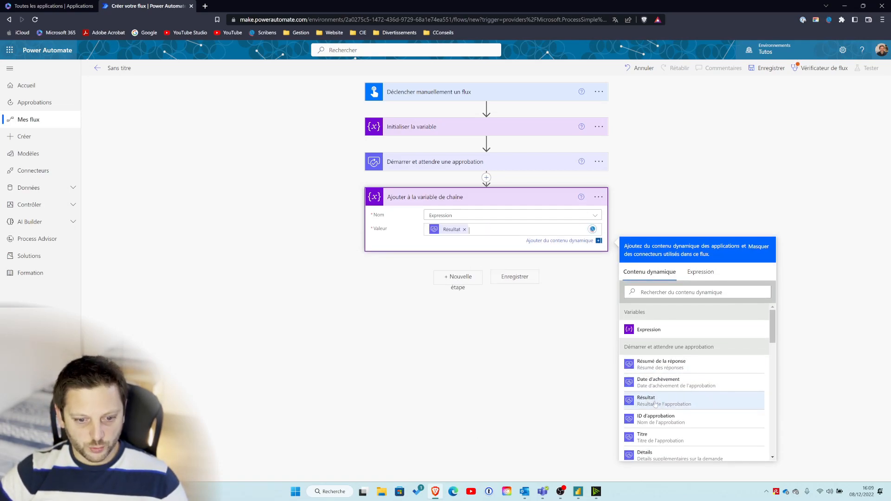
{"action": "left_click", "coordinate": [515, 279]}
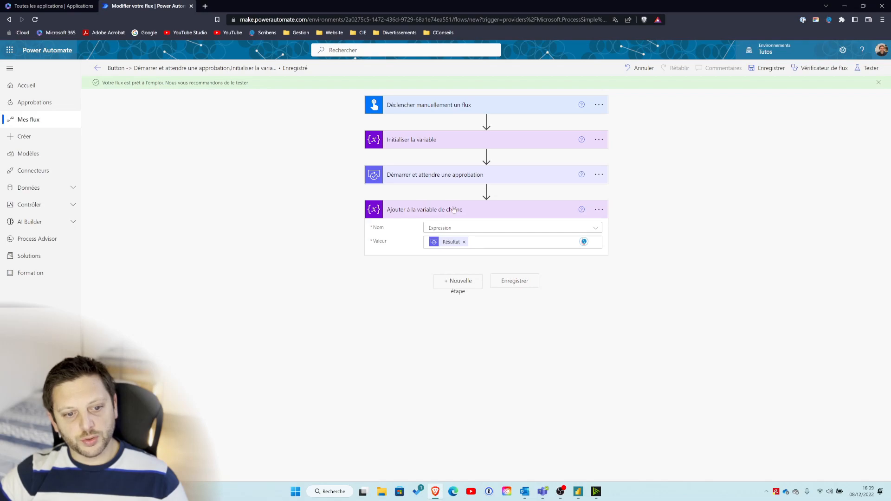
Add a final step with the Office 365 Outlook action "Envoyer un e-mail (V2)".
{"action": "left_click", "coordinate": [466, 293]}
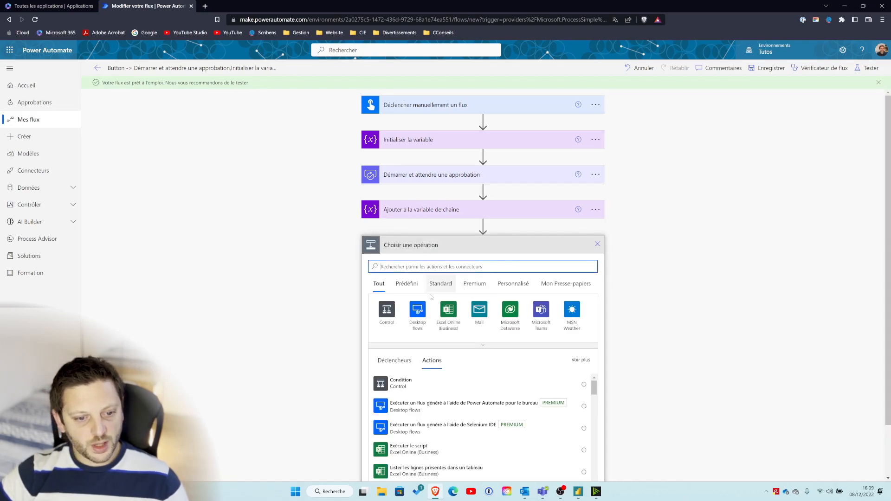
{"action": "type", "text": "outlook"}
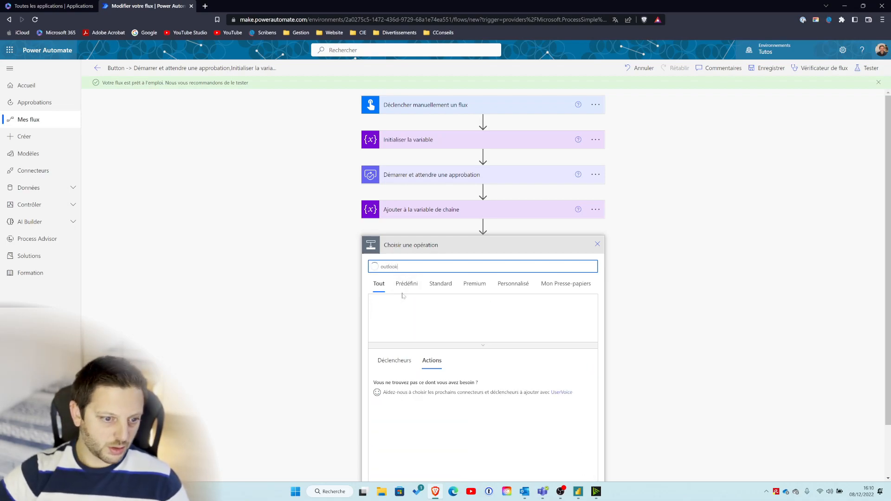
{"action": "left_click", "coordinate": [388, 310]}
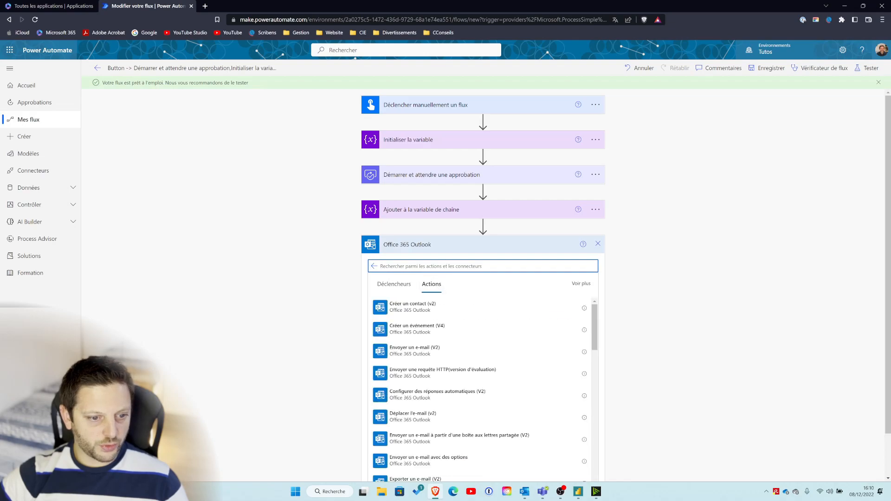
{"action": "type", "text": "envoyer"}
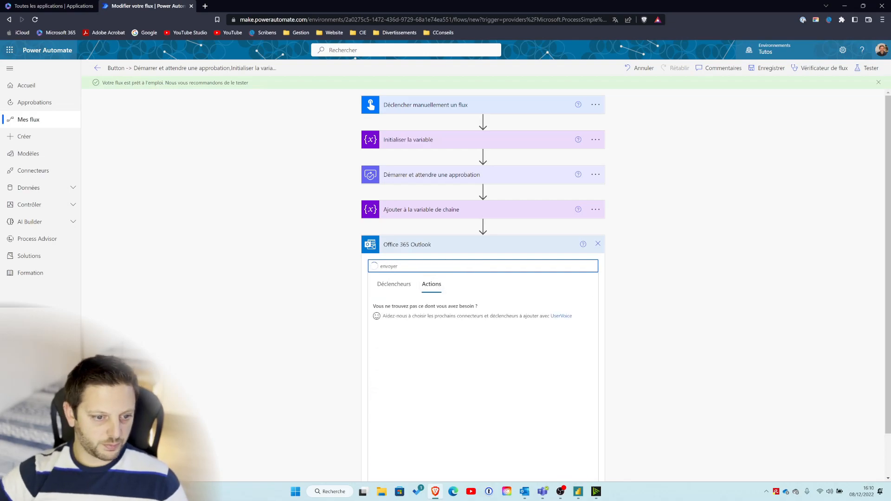
{"action": "left_click", "coordinate": [443, 306]}
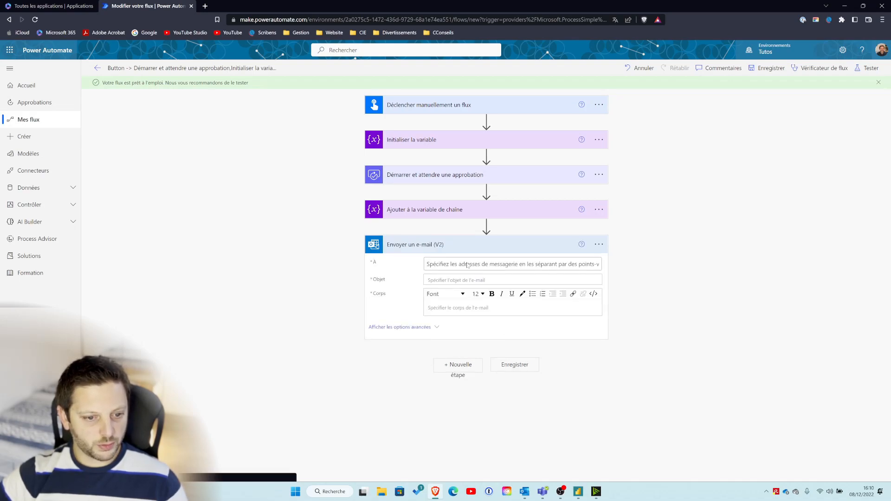
Choose the suggested person as the e-mail's recipient and set the subject to "Tuto expression".
{"action": "type", "text": "di"}
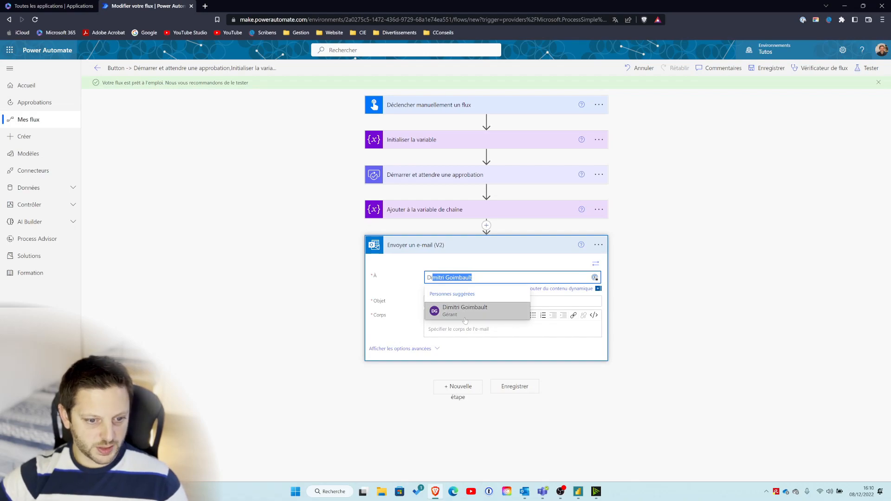
{"action": "left_click", "coordinate": [465, 314]}
{"action": "left_click", "coordinate": [534, 301]}
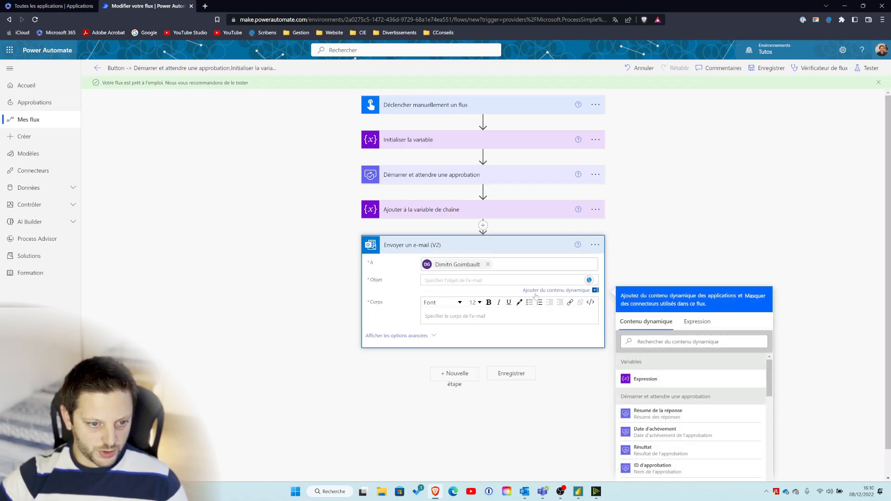
{"action": "type", "text": "Tuto expression"}
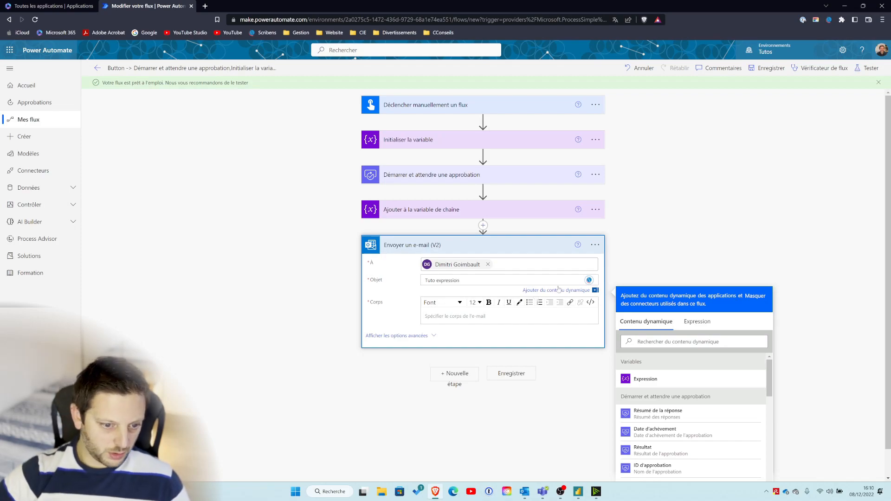
Write "Valeur de l'expression:" in the e-mail body with the Expression variable on the line below, and save the flow.
{"action": "left_click", "coordinate": [535, 318]}
{"action": "type", "text": "Valeur de l'exp"}
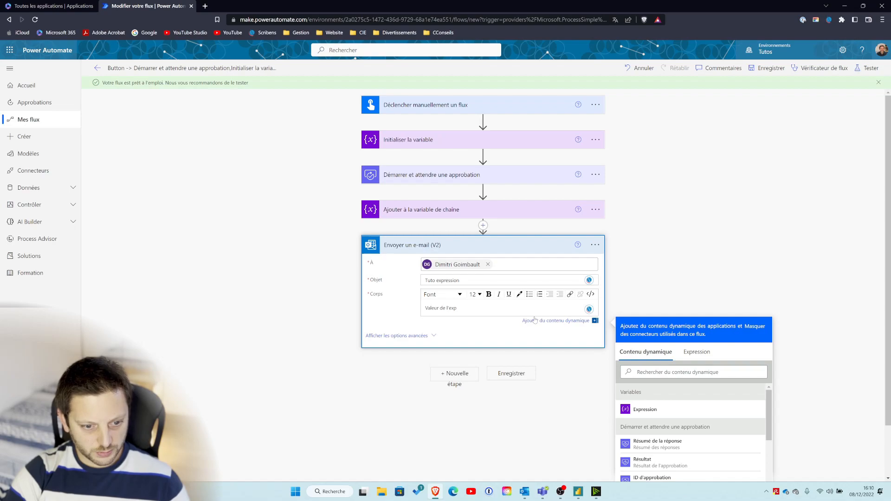
{"action": "type", "text": "ression:"}
{"action": "key", "text": "Return"}
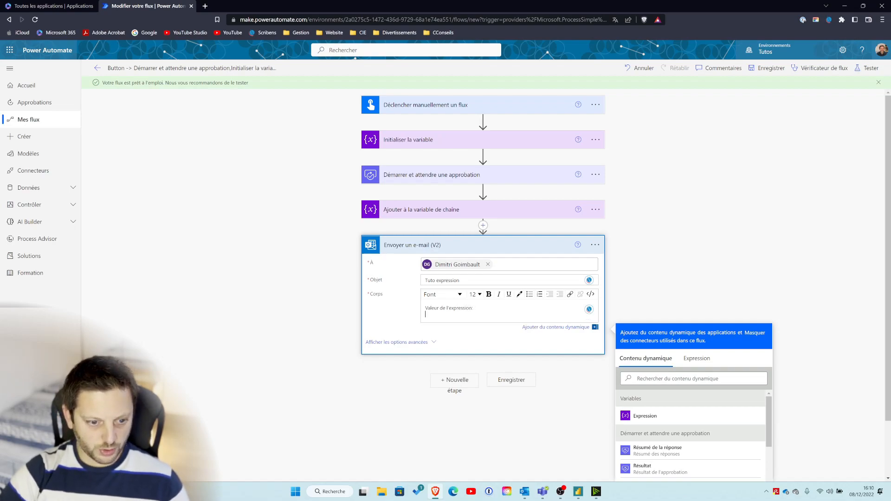
{"action": "left_click", "coordinate": [652, 417]}
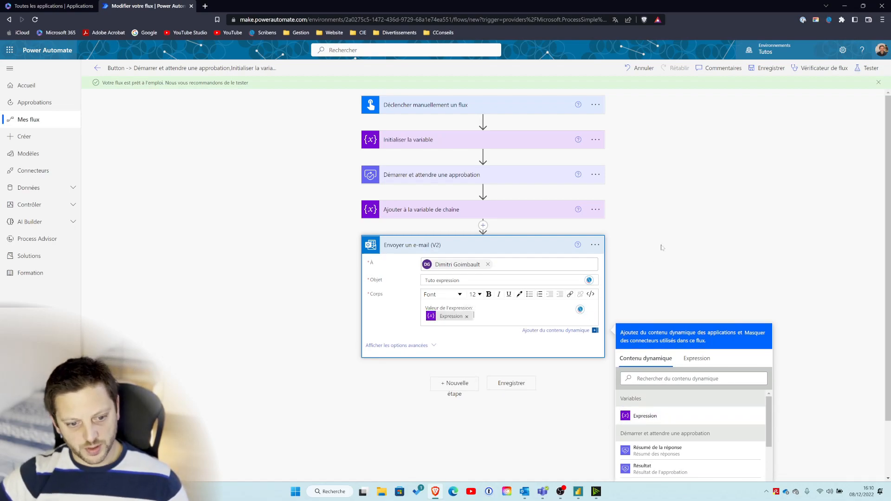
{"action": "left_click", "coordinate": [727, 234]}
{"action": "left_click", "coordinate": [771, 69]}
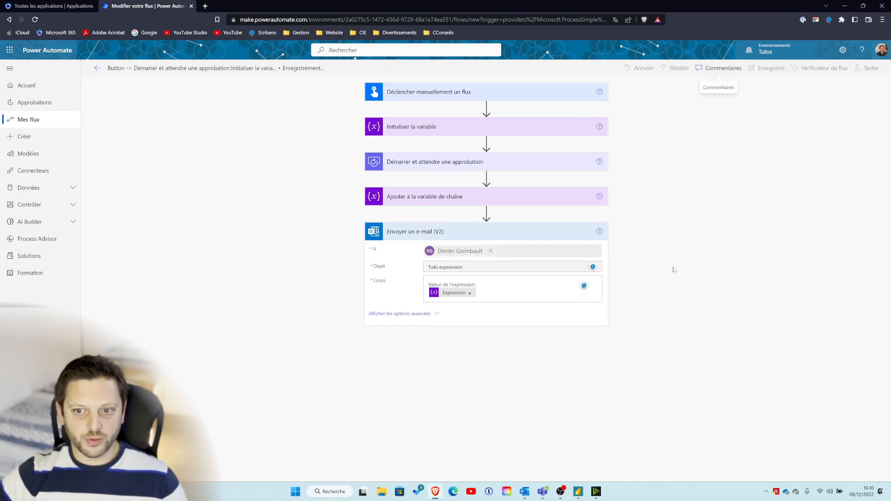
Test the flow manually and run it with the existing Approbations and Office 365 Outlook connections.
{"action": "left_click", "coordinate": [864, 70]}
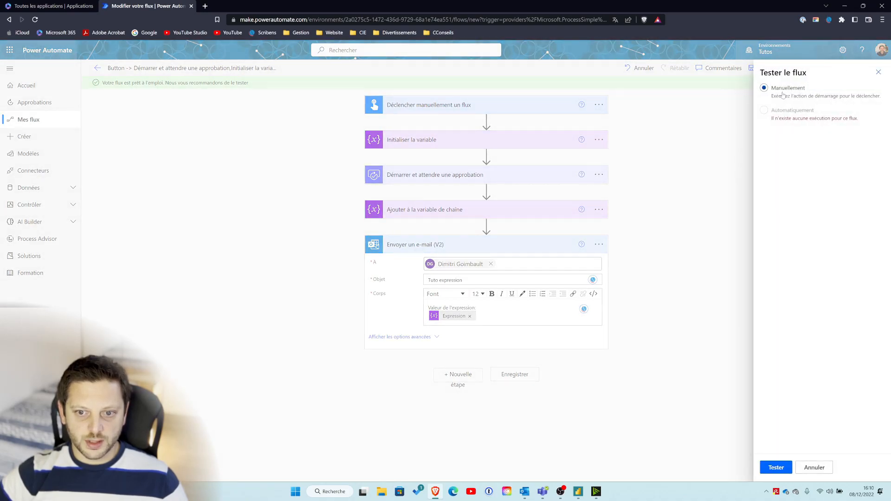
{"action": "left_click", "coordinate": [783, 464]}
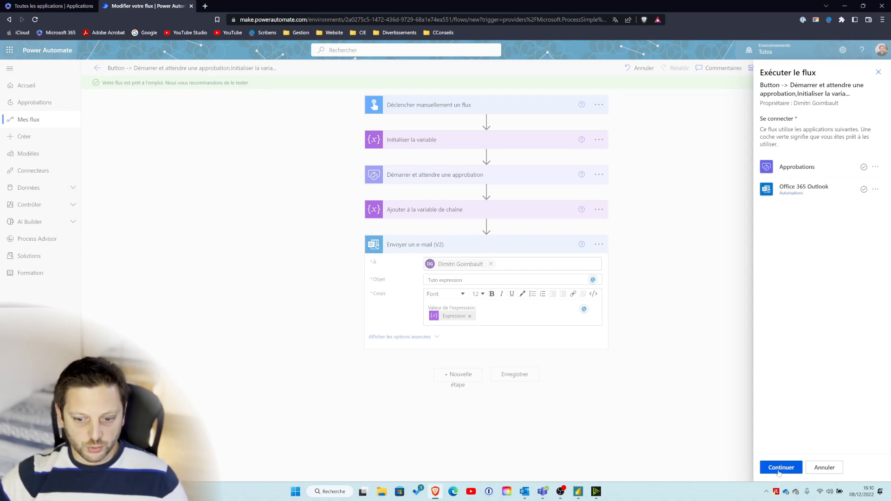
{"action": "left_click", "coordinate": [780, 469]}
{"action": "left_click", "coordinate": [782, 468]}
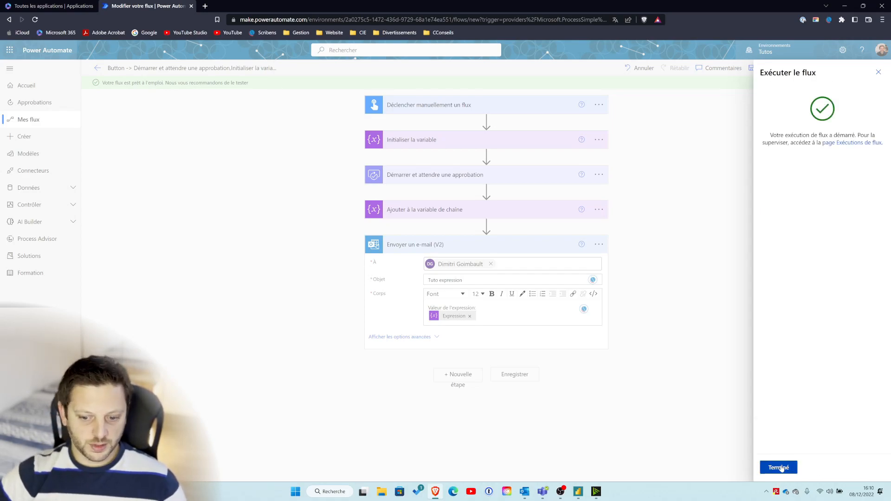
{"action": "left_click", "coordinate": [780, 468]}
Switch to Teams, approve the "Tuto expressions" request and return to the flow run in Power Automate.
{"action": "left_click", "coordinate": [817, 464]}
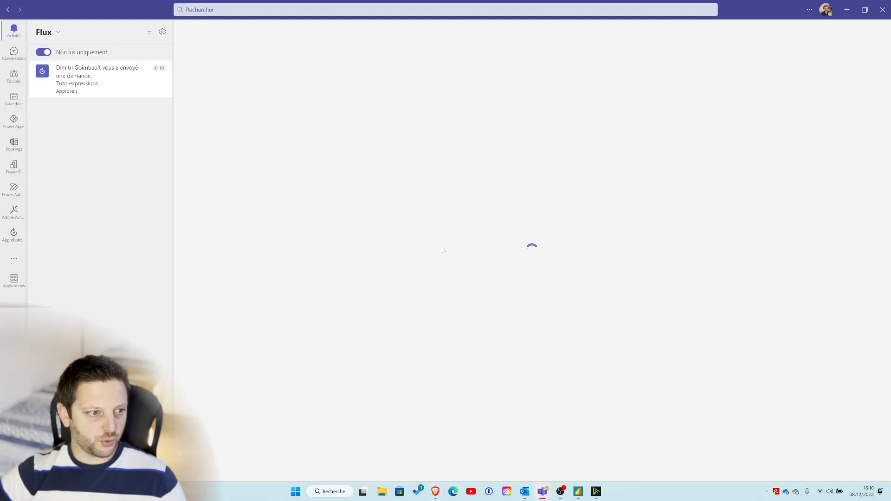
{"action": "left_click", "coordinate": [103, 88]}
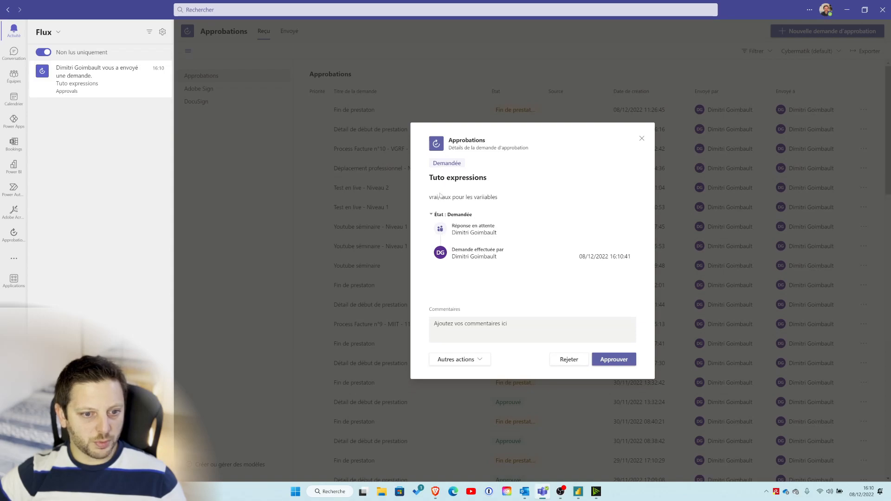
{"action": "left_click", "coordinate": [609, 361]}
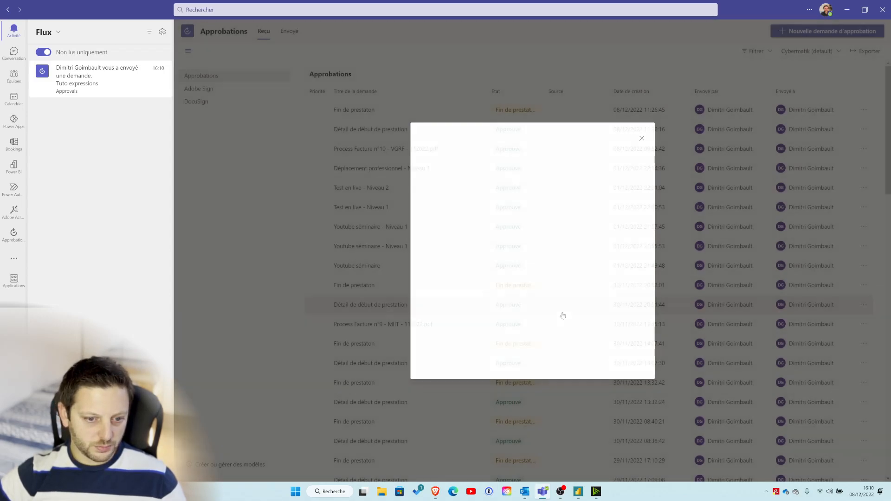
{"action": "left_click", "coordinate": [848, 10]}
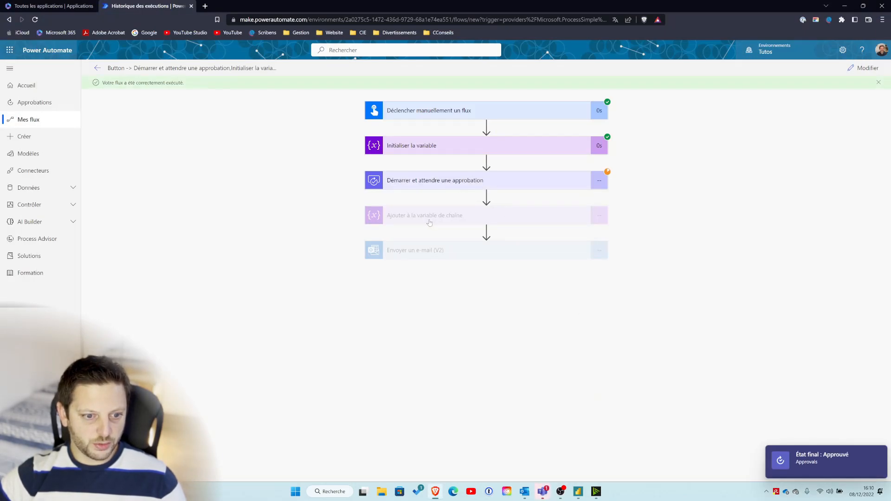
Switch to Outlook, read the received "Tuto expression" e-mail and return to the flow run.
{"action": "left_click", "coordinate": [524, 491]}
{"action": "left_click", "coordinate": [149, 103]}
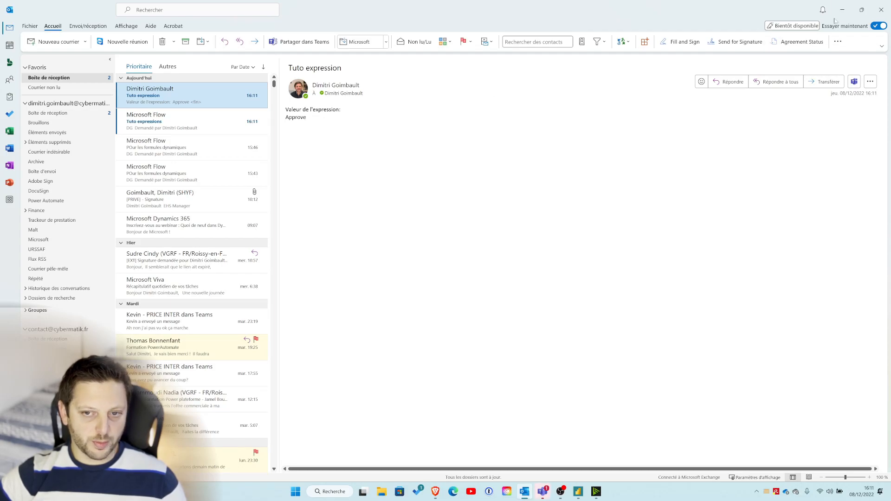
{"action": "left_click", "coordinate": [524, 491]}
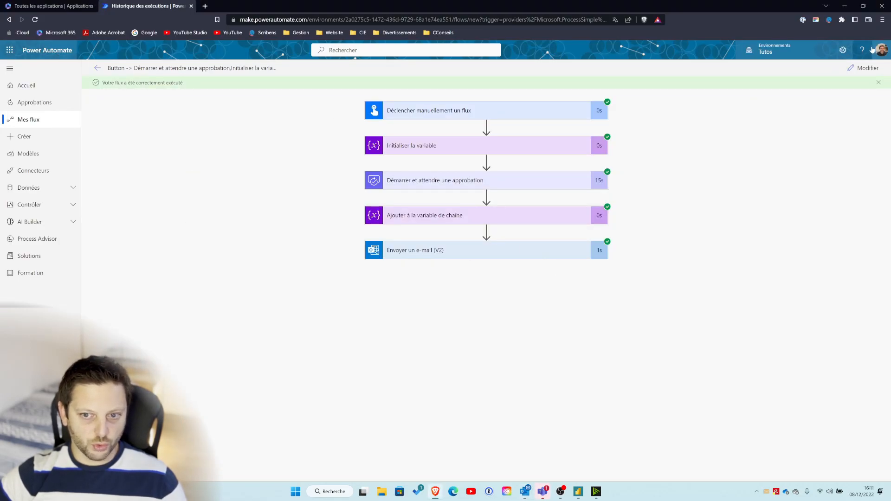
Reopen the flow for editing and remove Résultat from the value of "Ajouter à la variable de chaîne".
{"action": "left_click", "coordinate": [866, 68]}
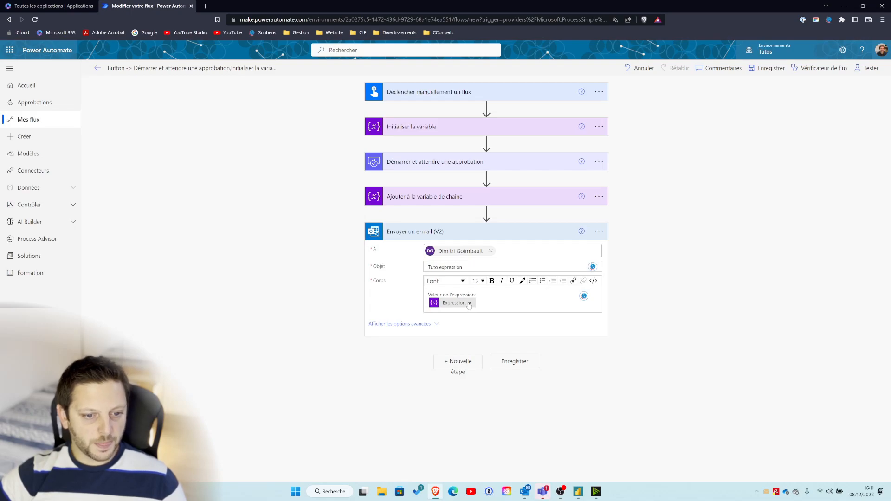
{"action": "left_click", "coordinate": [439, 202]}
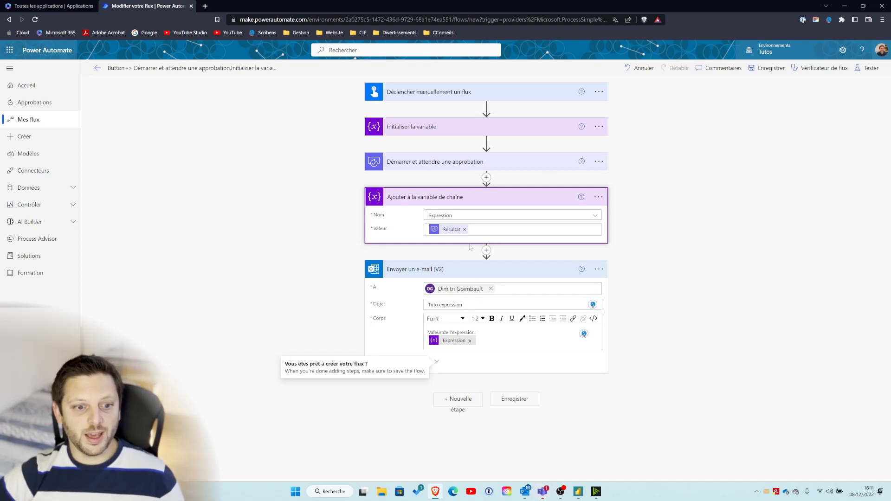
{"action": "left_click", "coordinate": [465, 230]}
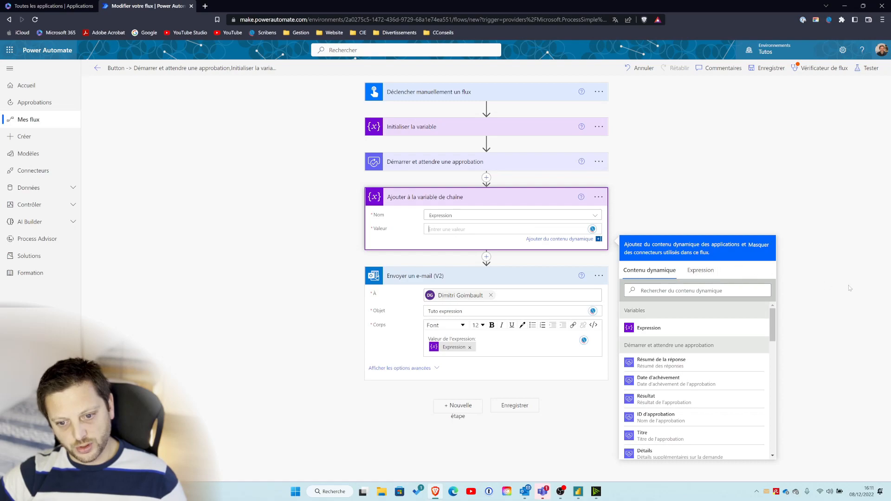
Open the expression editor for the empty Valeur field and examine the function categories, from string functions to reference functions.
{"action": "left_click", "coordinate": [707, 272]}
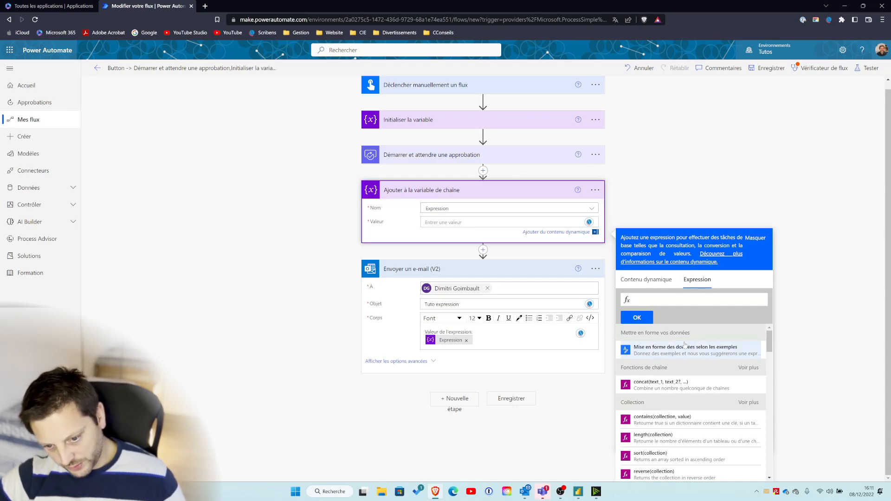
{"action": "scroll", "coordinate": [691, 360], "scroll_direction": "down", "scroll_amount": 2}
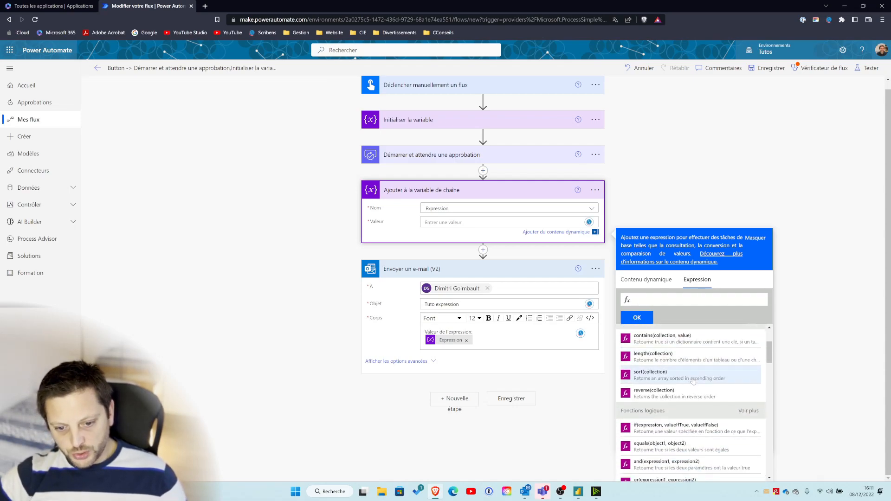
{"action": "scroll", "coordinate": [690, 363], "scroll_direction": "up", "scroll_amount": 1}
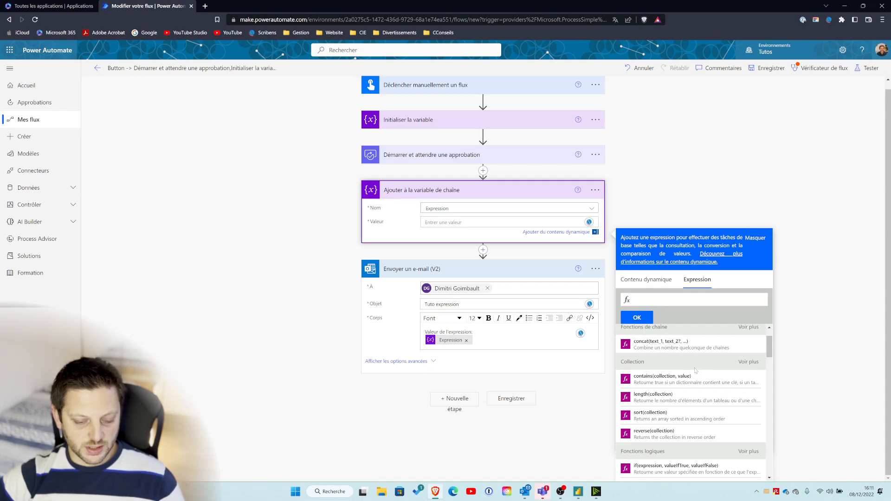
{"action": "scroll", "coordinate": [701, 358], "scroll_direction": "down", "scroll_amount": 1}
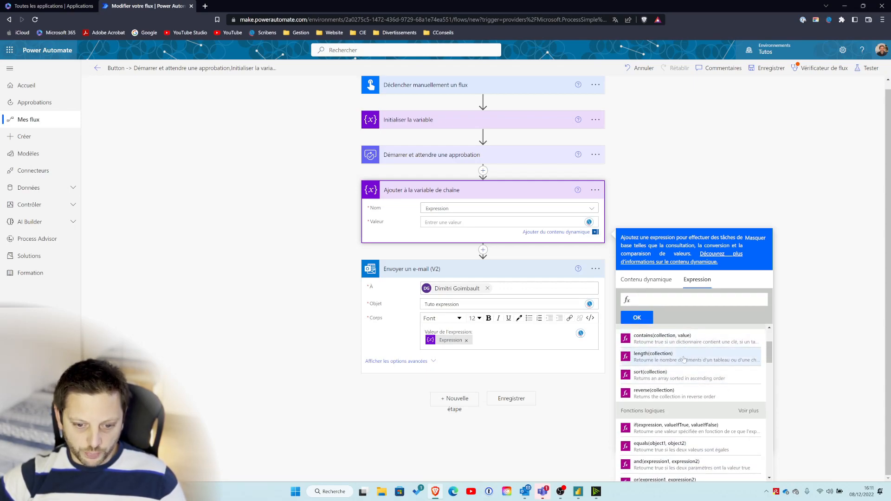
{"action": "scroll", "coordinate": [668, 346], "scroll_direction": "down", "scroll_amount": 2}
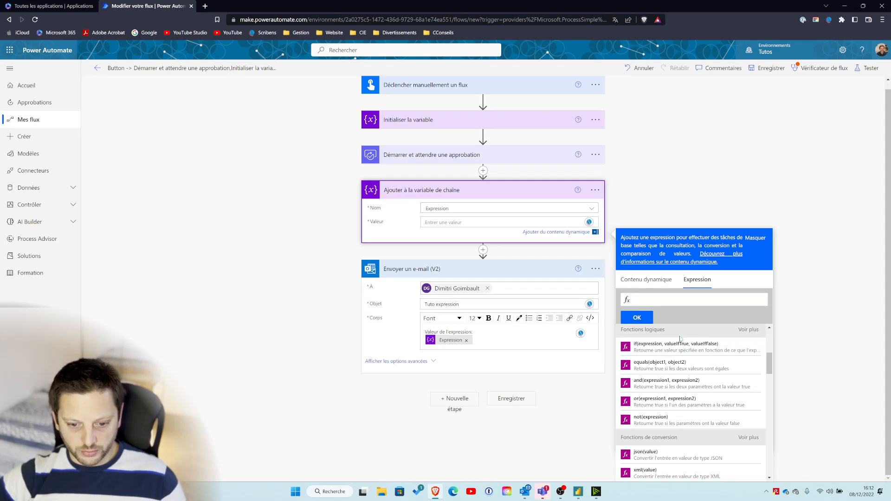
{"action": "scroll", "coordinate": [713, 418], "scroll_direction": "down", "scroll_amount": 2}
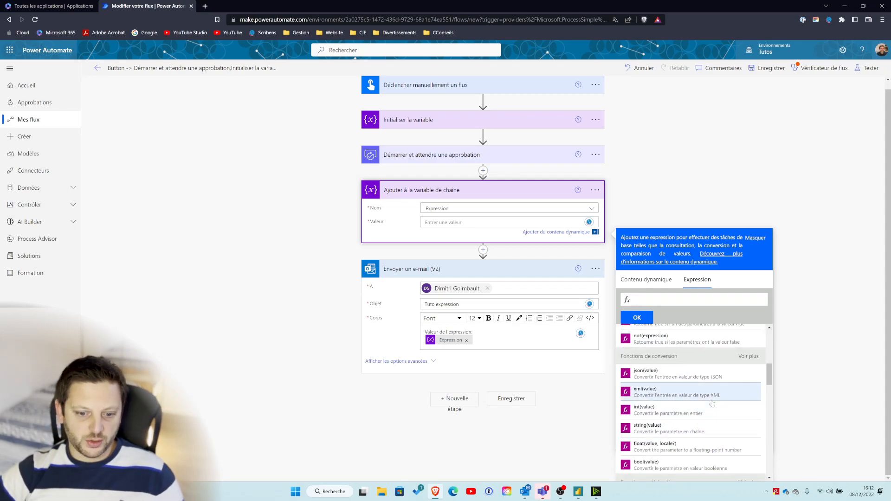
{"action": "scroll", "coordinate": [712, 403], "scroll_direction": "down", "scroll_amount": 1}
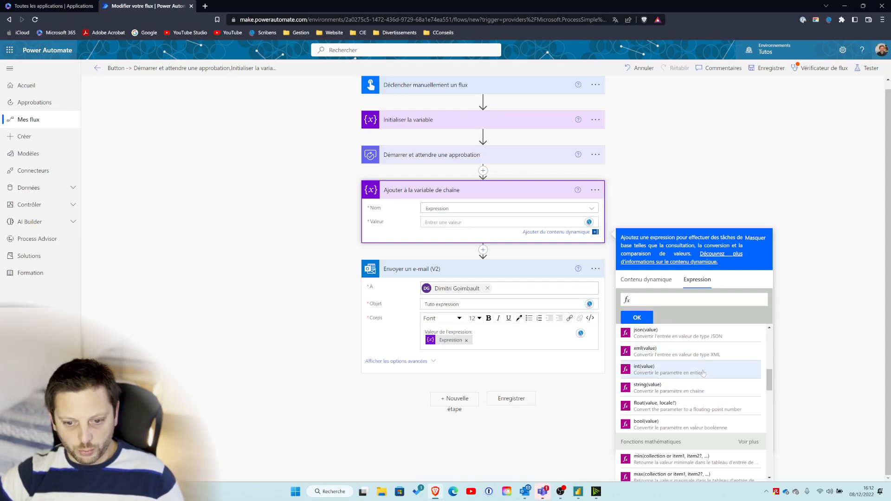
{"action": "scroll", "coordinate": [703, 370], "scroll_direction": "down", "scroll_amount": 2}
{"action": "scroll", "coordinate": [706, 366], "scroll_direction": "down", "scroll_amount": 1}
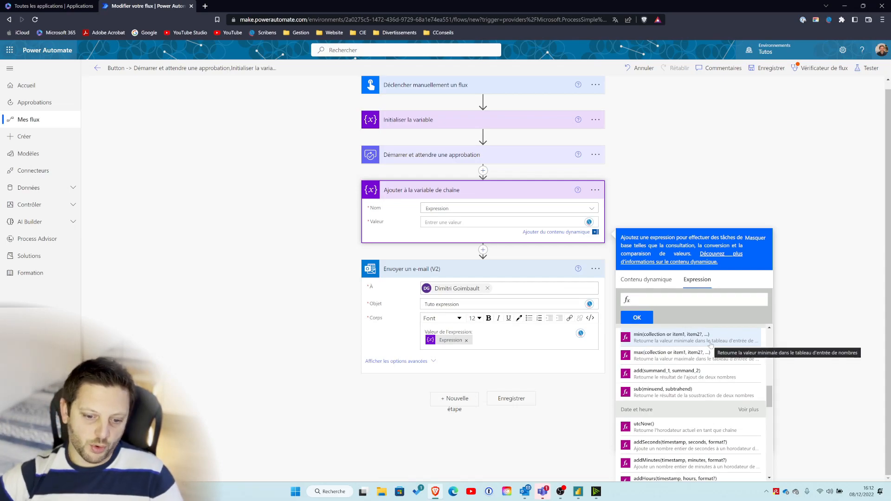
{"action": "scroll", "coordinate": [722, 373], "scroll_direction": "down", "scroll_amount": 1}
{"action": "scroll", "coordinate": [702, 385], "scroll_direction": "down", "scroll_amount": 1}
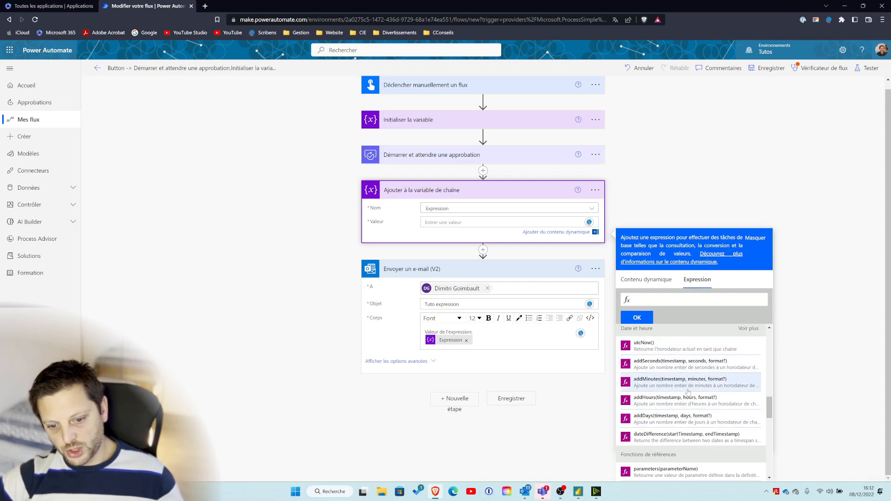
{"action": "scroll", "coordinate": [692, 394], "scroll_direction": "down", "scroll_amount": 2}
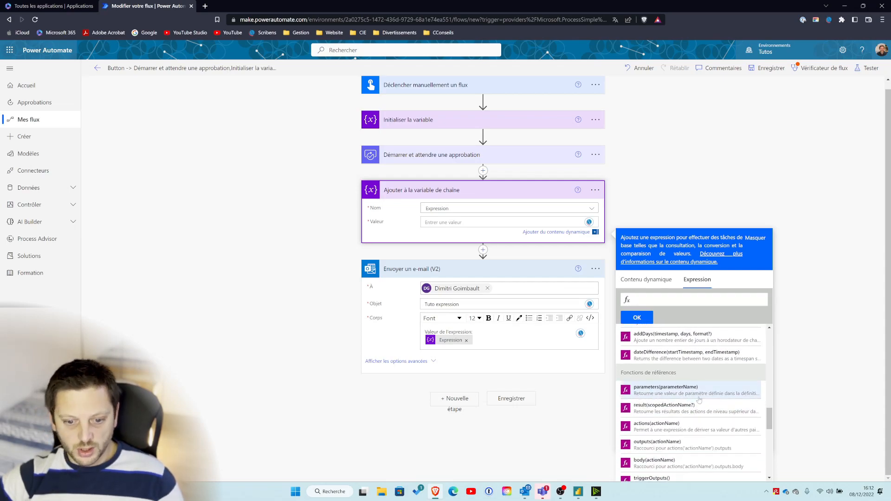
{"action": "scroll", "coordinate": [700, 400], "scroll_direction": "down", "scroll_amount": 10}
Expand the full list of conversion functions and look through it and the neighbouring function categories.
{"action": "scroll", "coordinate": [699, 400], "scroll_direction": "up", "scroll_amount": 10}
{"action": "scroll", "coordinate": [704, 401], "scroll_direction": "up", "scroll_amount": 5}
{"action": "scroll", "coordinate": [709, 402], "scroll_direction": "down", "scroll_amount": 1}
{"action": "left_click", "coordinate": [746, 349]}
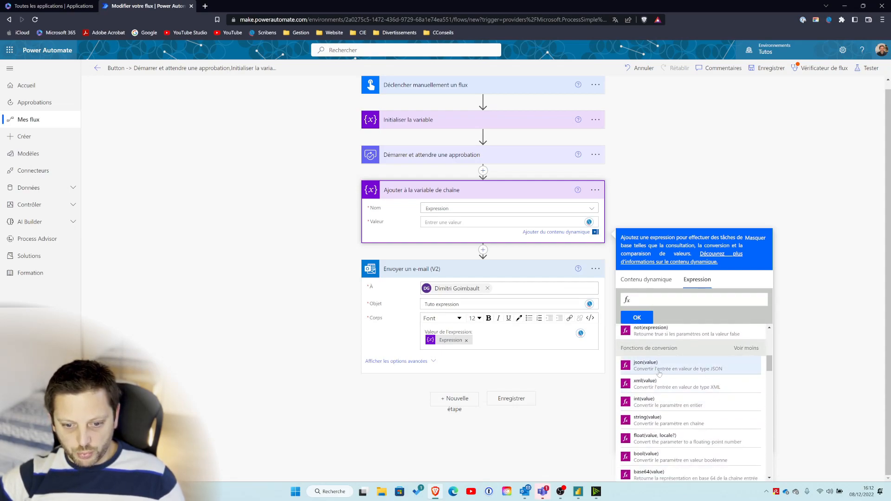
{"action": "scroll", "coordinate": [708, 398], "scroll_direction": "down", "scroll_amount": 2}
{"action": "scroll", "coordinate": [708, 398], "scroll_direction": "down", "scroll_amount": 10}
{"action": "scroll", "coordinate": [708, 398], "scroll_direction": "down", "scroll_amount": 3}
{"action": "left_click", "coordinate": [748, 349]}
{"action": "scroll", "coordinate": [725, 381], "scroll_direction": "up", "scroll_amount": 2}
{"action": "scroll", "coordinate": [722, 383], "scroll_direction": "up", "scroll_amount": 8}
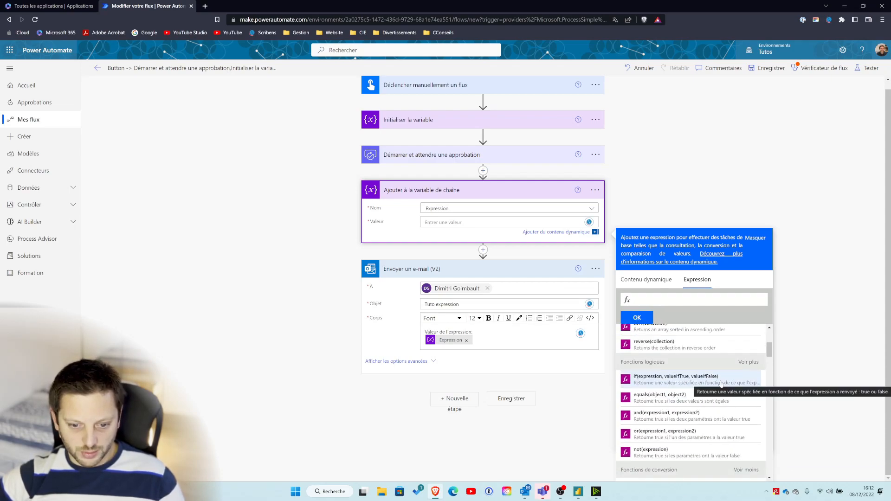
{"action": "scroll", "coordinate": [721, 384], "scroll_direction": "up", "scroll_amount": 6}
{"action": "scroll", "coordinate": [722, 385], "scroll_direction": "down", "scroll_amount": 6}
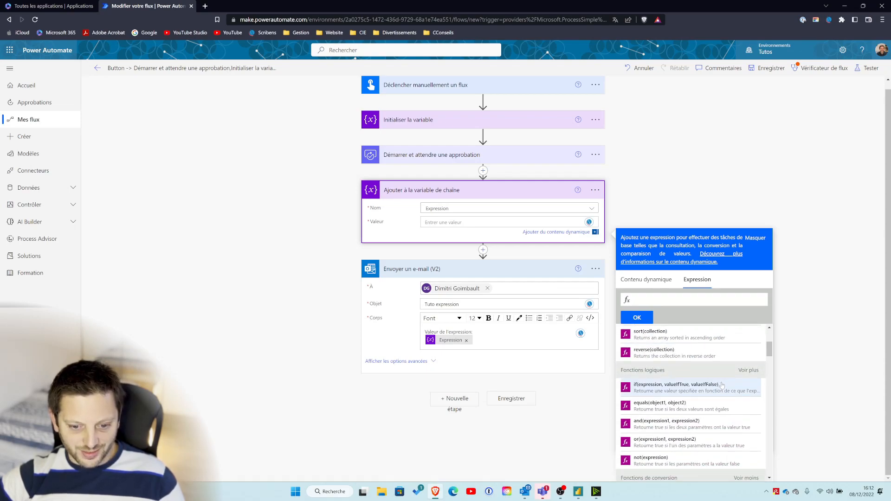
Expand the full list of logical functions and examine the comparison functions it offers.
{"action": "left_click", "coordinate": [748, 370]}
{"action": "scroll", "coordinate": [731, 387], "scroll_direction": "down", "scroll_amount": 3}
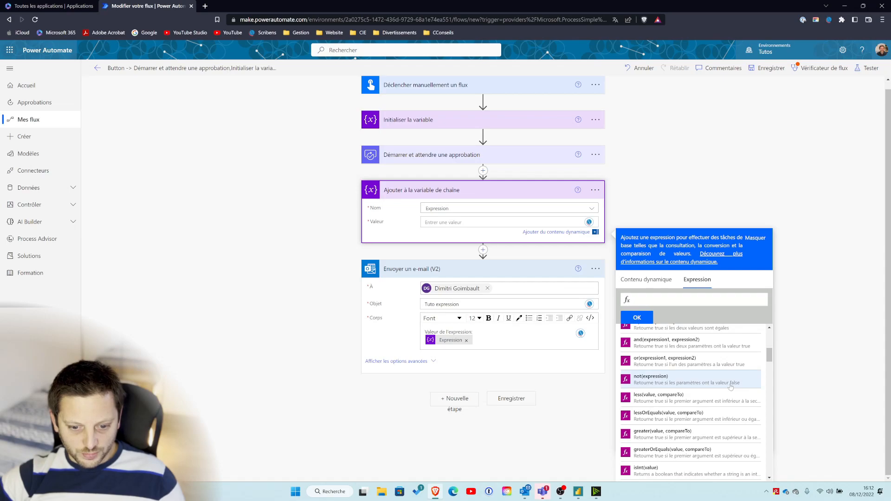
{"action": "scroll", "coordinate": [731, 387], "scroll_direction": "up", "scroll_amount": 2}
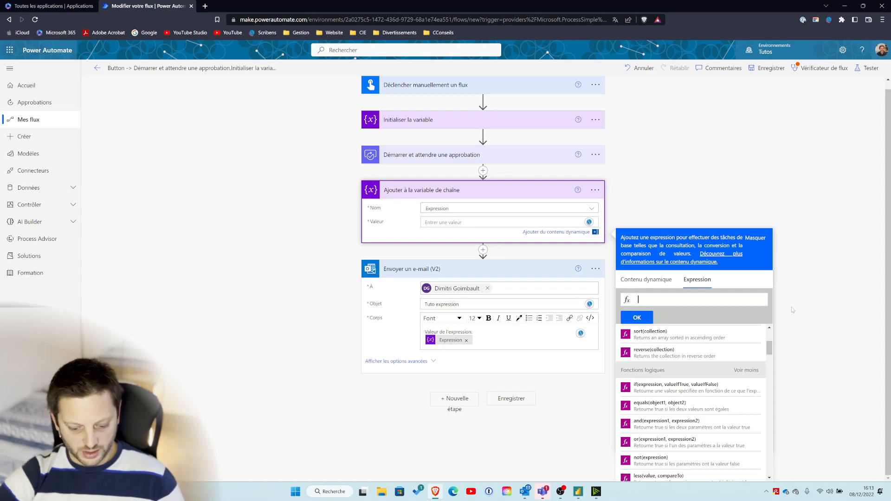
Start the expression for the variable's value with an if function containing a nested contains function: if(contains()).
{"action": "type", "text": "if("}
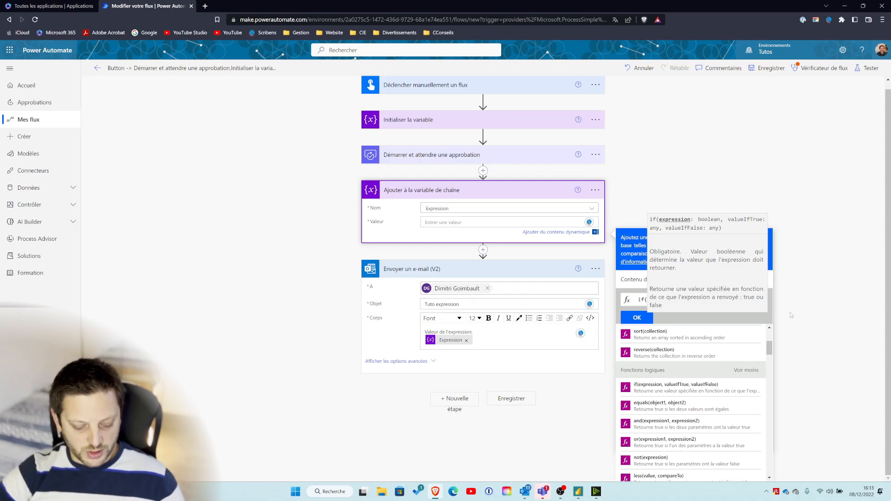
{"action": "type", "text": "conatins"}
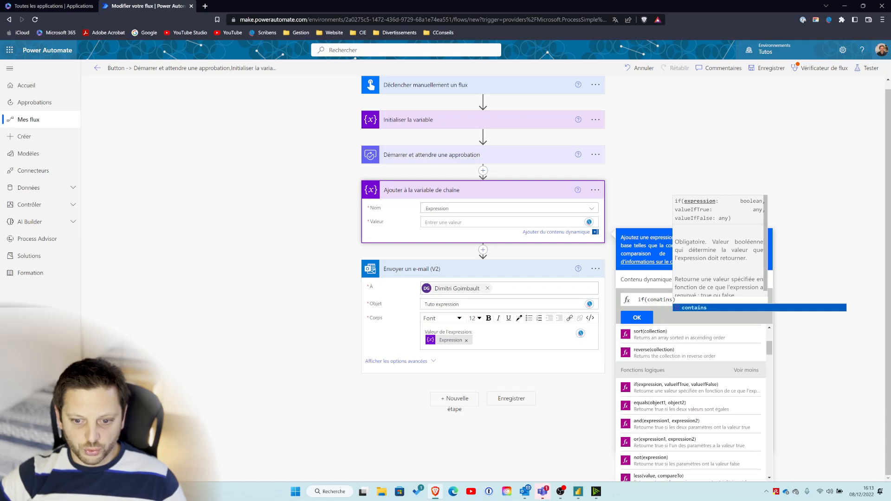
{"action": "scroll", "coordinate": [719, 251], "scroll_direction": "down", "scroll_amount": 1}
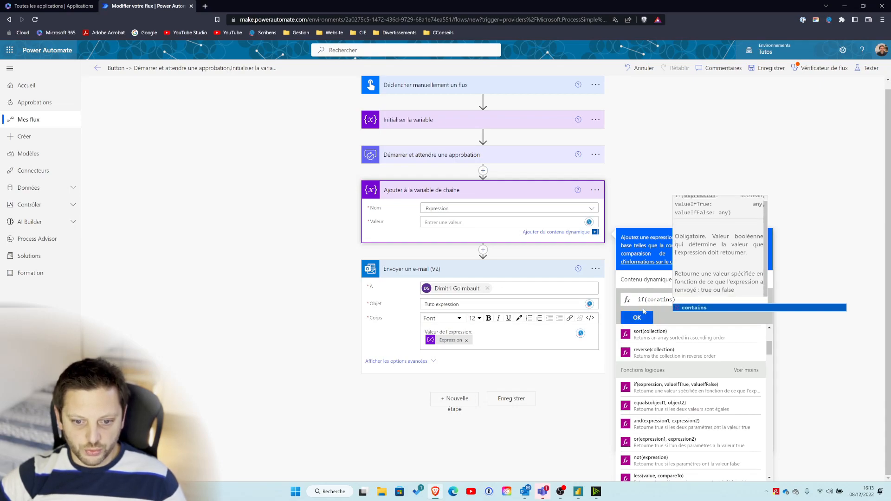
{"action": "left_click", "coordinate": [688, 307]}
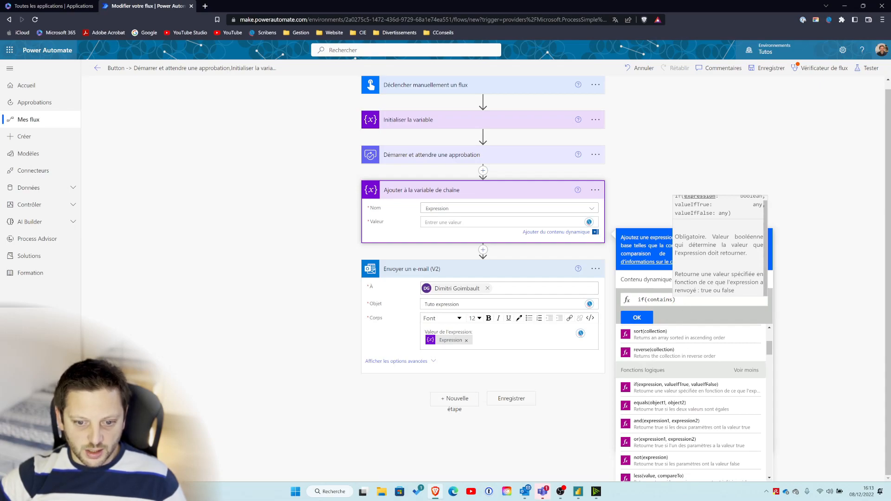
{"action": "type", "text": ","}
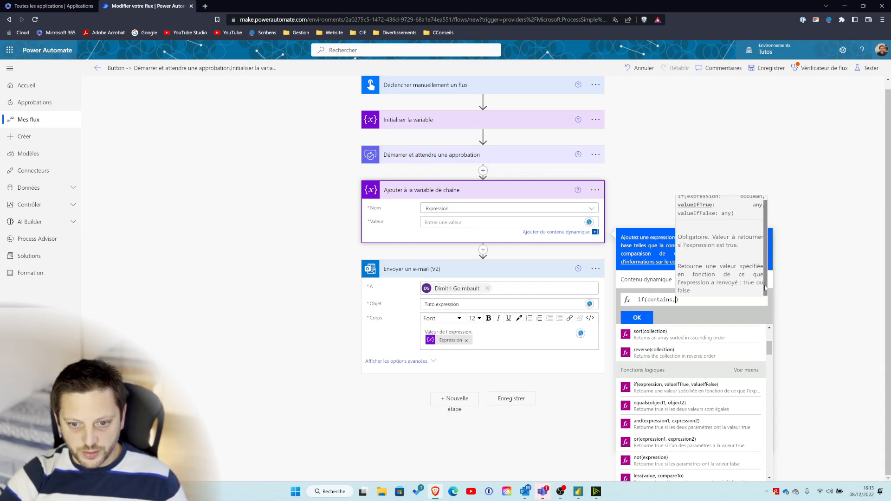
{"action": "scroll", "coordinate": [744, 236], "scroll_direction": "up", "scroll_amount": 1}
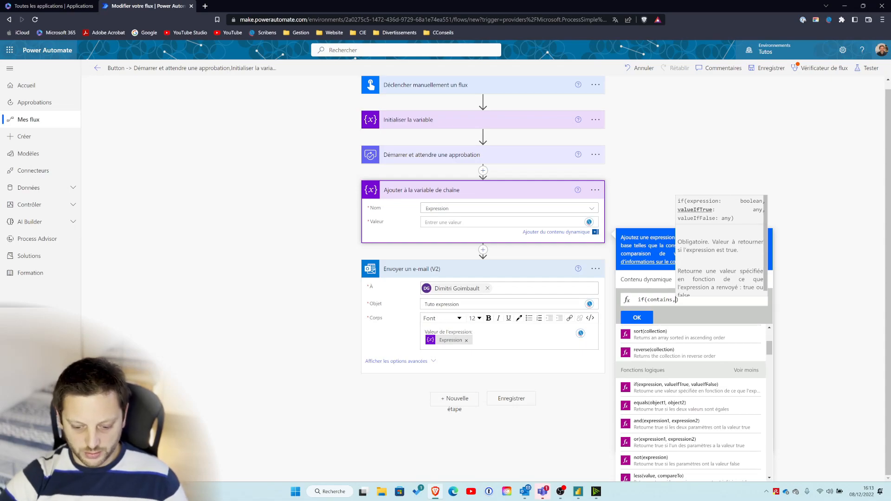
{"action": "key", "text": "BackSpace"}
{"action": "type", "text": "("}
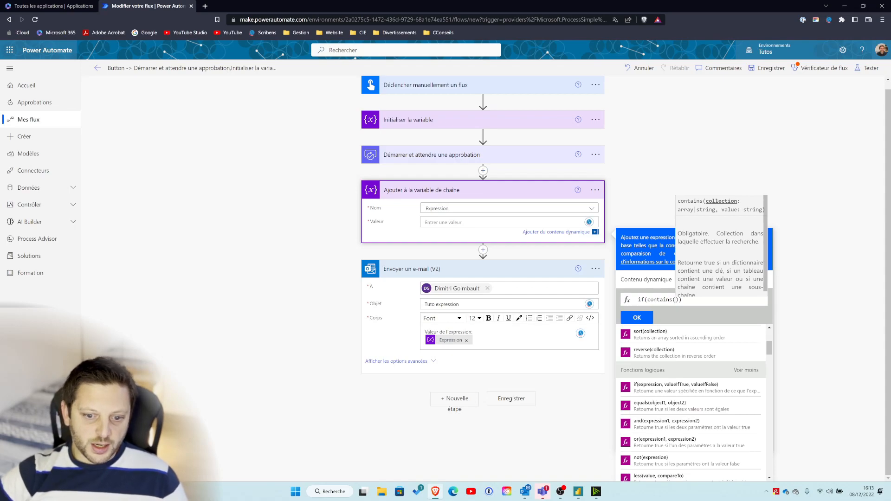
{"action": "left_click", "coordinate": [717, 313]}
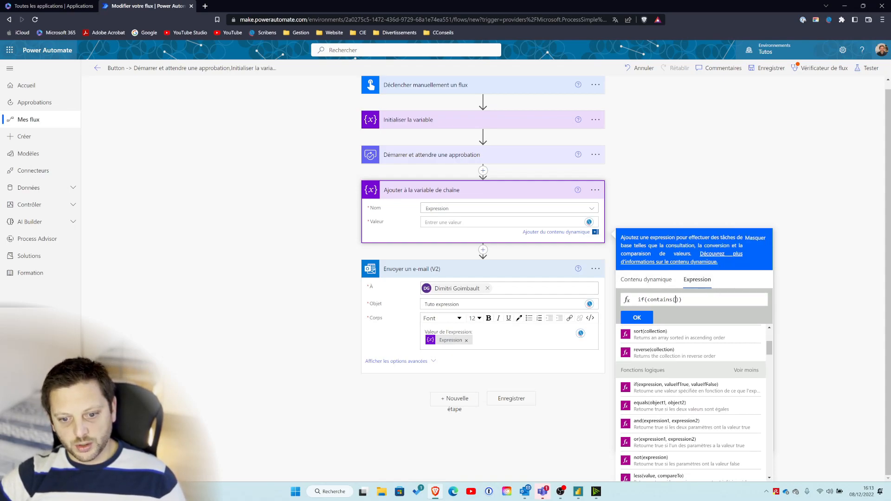
Insert the approval's Résultat dynamic content as the collection argument of contains and place the cursor right after it.
{"action": "left_click", "coordinate": [646, 279]}
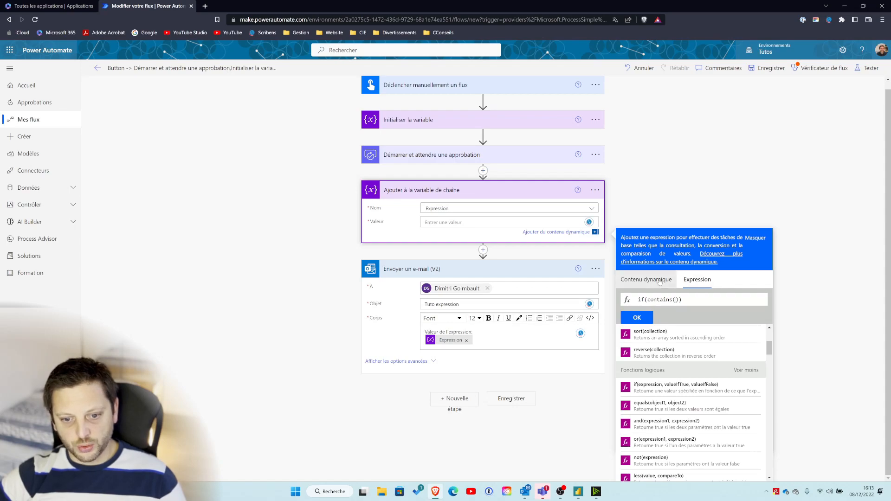
{"action": "left_click", "coordinate": [675, 426]}
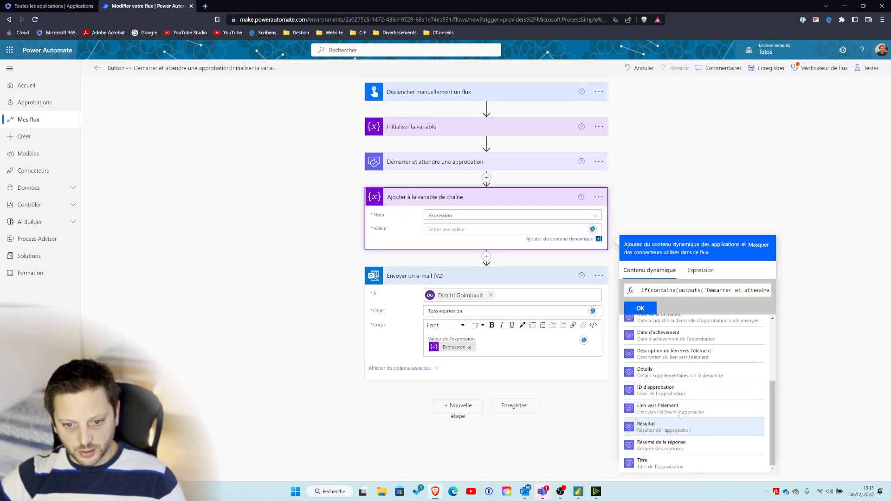
{"action": "left_click_drag", "start_coordinate": [692, 290], "coordinate": [795, 295]}
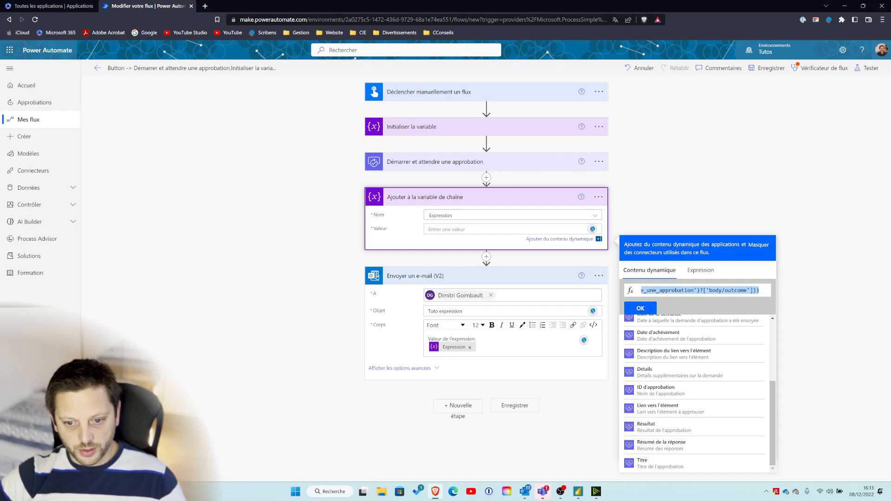
{"action": "left_click", "coordinate": [754, 290]}
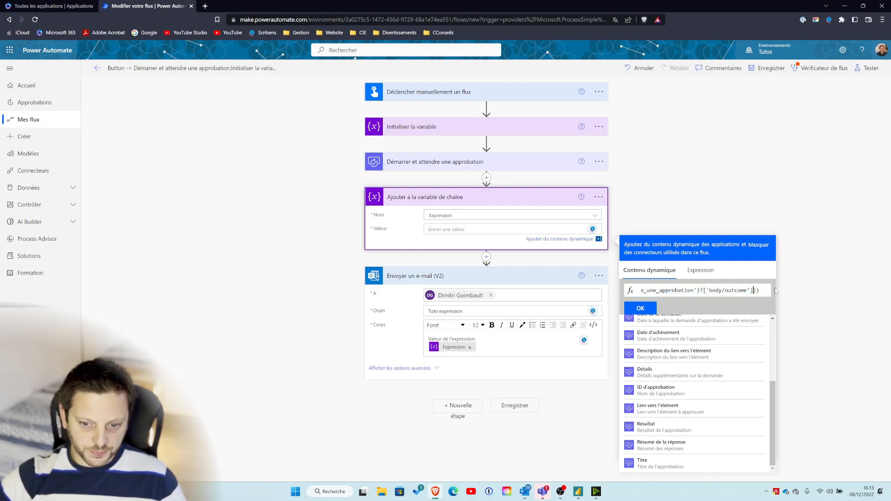
Add 'Approve' as the value that contains searches for in the approval result.
{"action": "type", "text": ","}
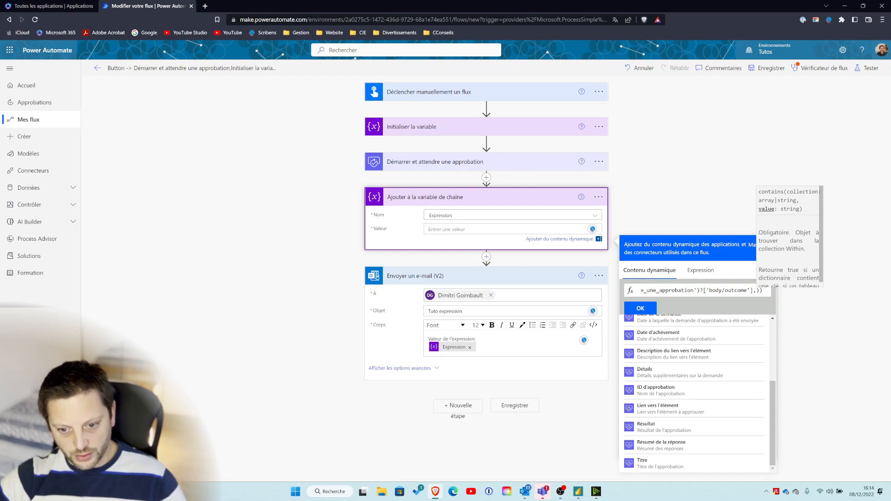
{"action": "type", "text": "'"}
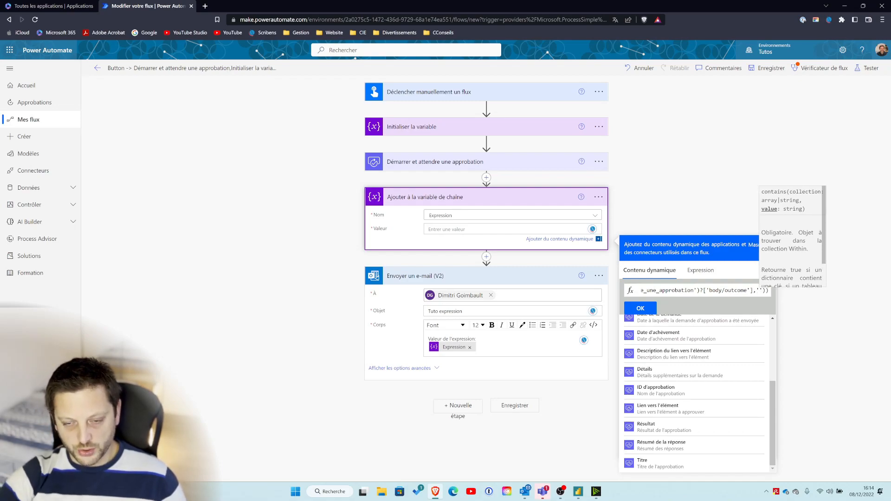
{"action": "type", "text": "Approve"}
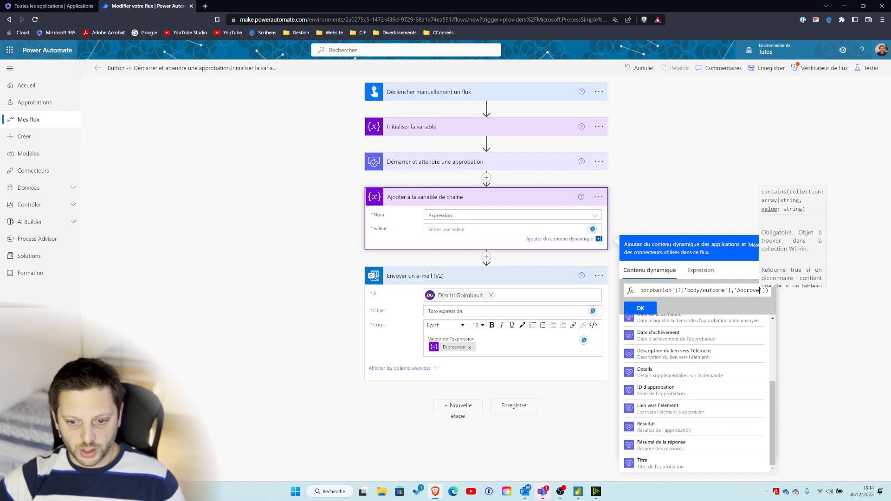
{"action": "key", "text": "End"}
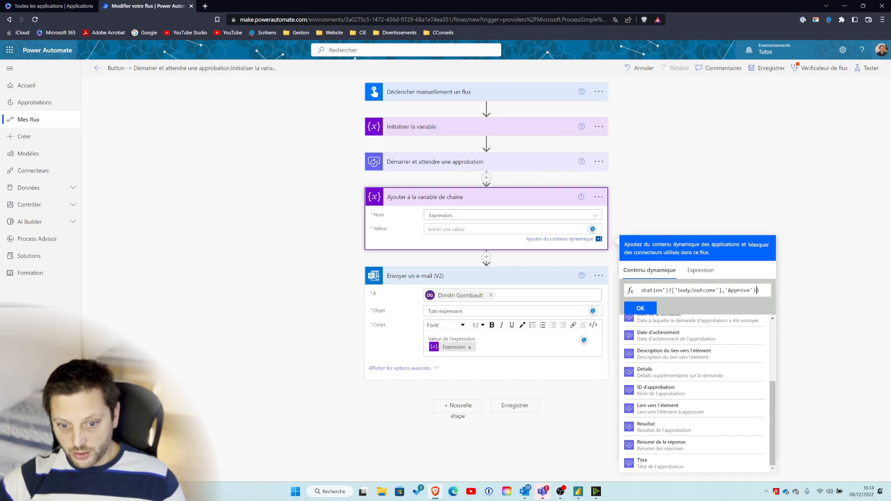
Return to the expression functions, review the whole expression from its start, and place the cursor before the final closing parenthesis of if.
{"action": "left_click", "coordinate": [700, 271]}
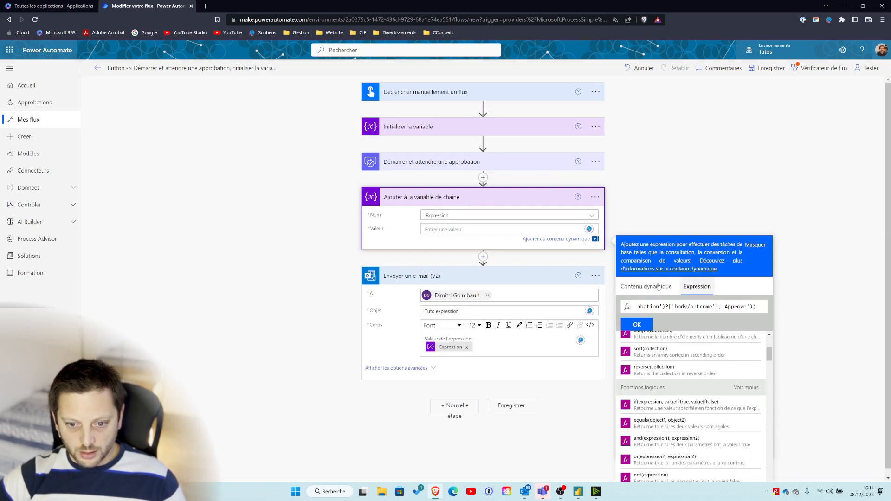
{"action": "left_click", "coordinate": [700, 286]}
{"action": "left_click", "coordinate": [701, 270]}
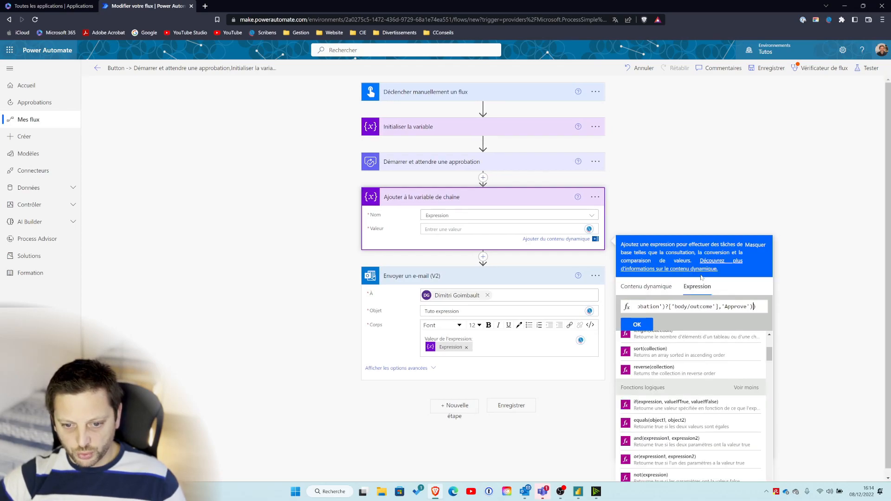
{"action": "left_click_drag", "start_coordinate": [743, 306], "coordinate": [623, 306]}
{"action": "left_click", "coordinate": [654, 306]}
{"action": "left_click", "coordinate": [683, 306]}
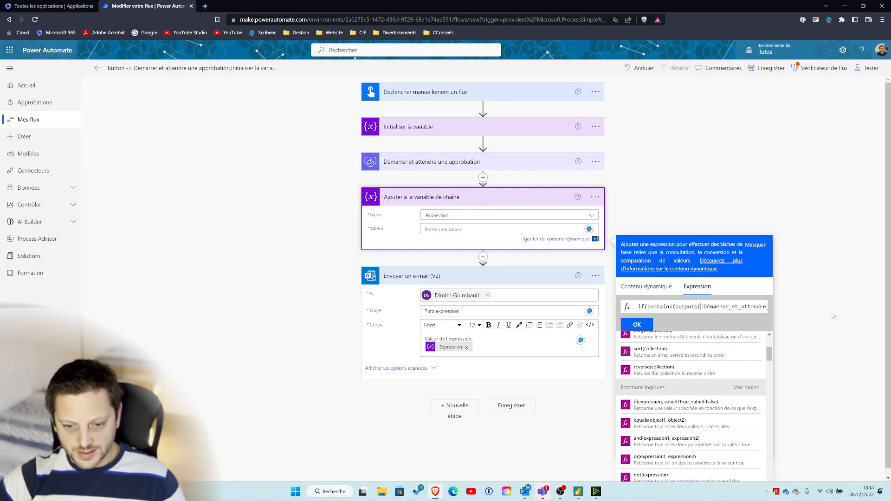
{"action": "type", "text": "'"}
{"action": "key", "text": "Right"}
{"action": "key", "text": "Right"}
{"action": "key", "text": "Right"}
{"action": "key", "text": "Right"}
{"action": "key", "text": "Right"}
{"action": "key", "text": "Right"}
{"action": "key", "text": "Right"}
{"action": "key", "text": "Right"}
{"action": "key", "text": "Right"}
{"action": "key", "text": "Right"}
{"action": "key", "text": "Right"}
{"action": "key", "text": "Right"}
{"action": "key", "text": "Right"}
{"action": "key", "text": "Right"}
{"action": "key", "text": "Right"}
{"action": "key", "text": "Right"}
{"action": "key", "text": "Right"}
{"action": "key", "text": "Right"}
{"action": "key", "text": "Right"}
{"action": "key", "text": "Right"}
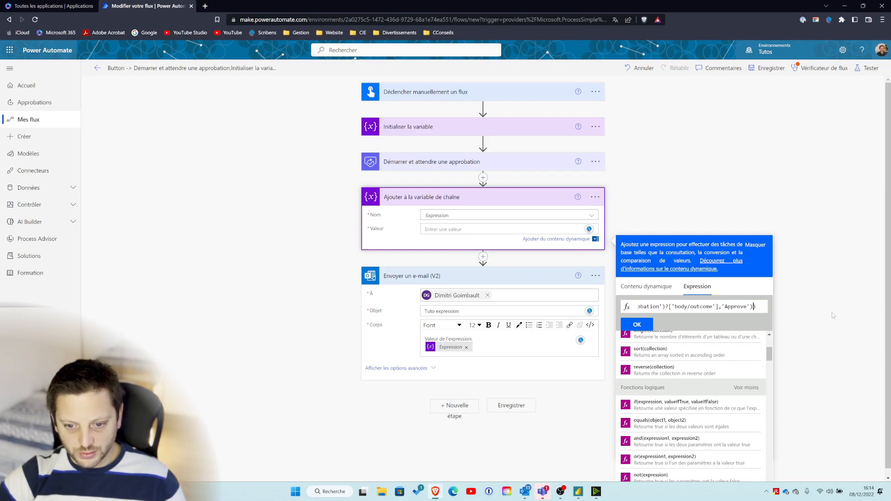
Complete the if expression with 'Approuvé' as the true value and 'Refusé' as the false value, and insert it into the variable's value.
{"action": "type", "text": ","}
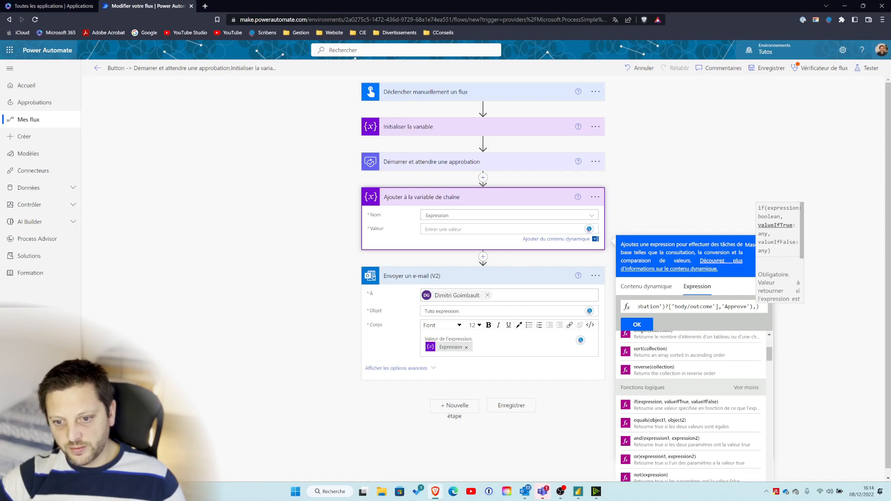
{"action": "type", "text": "'A"}
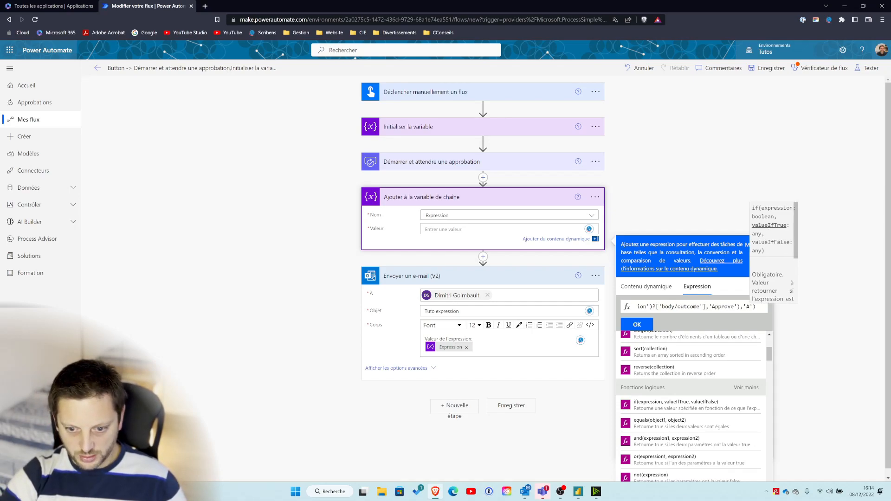
{"action": "type", "text": "pprouver"}
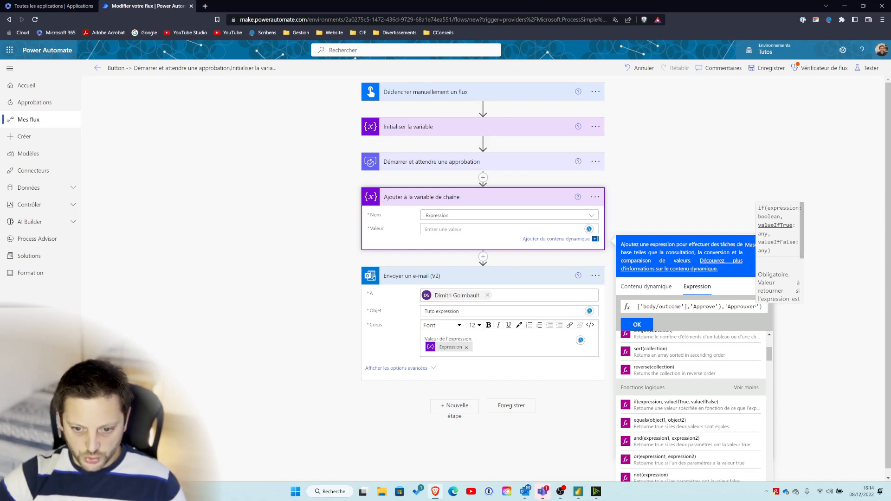
{"action": "type", "text": ","}
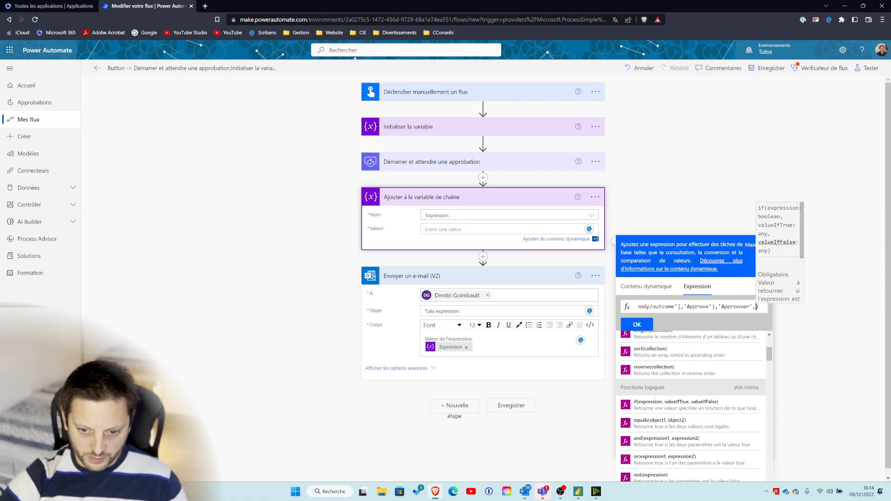
{"action": "type", "text": "'"}
{"action": "type", "text": "Fer"}
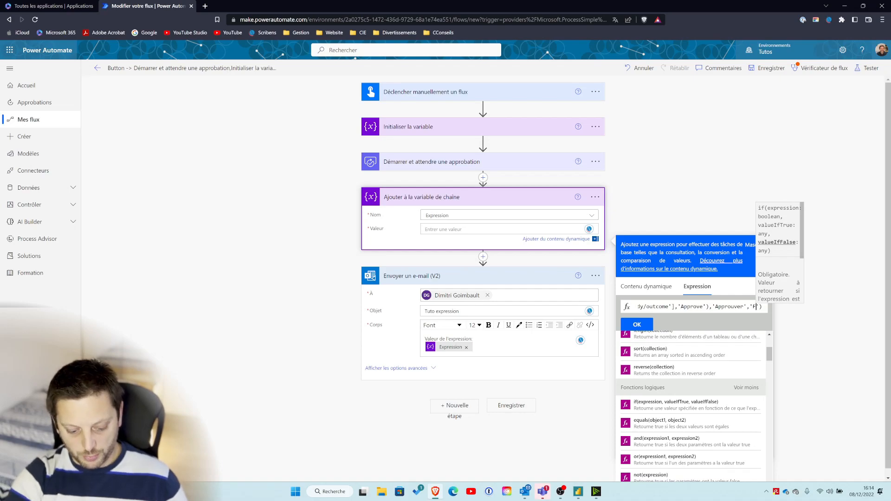
{"action": "type", "text": "usé"}
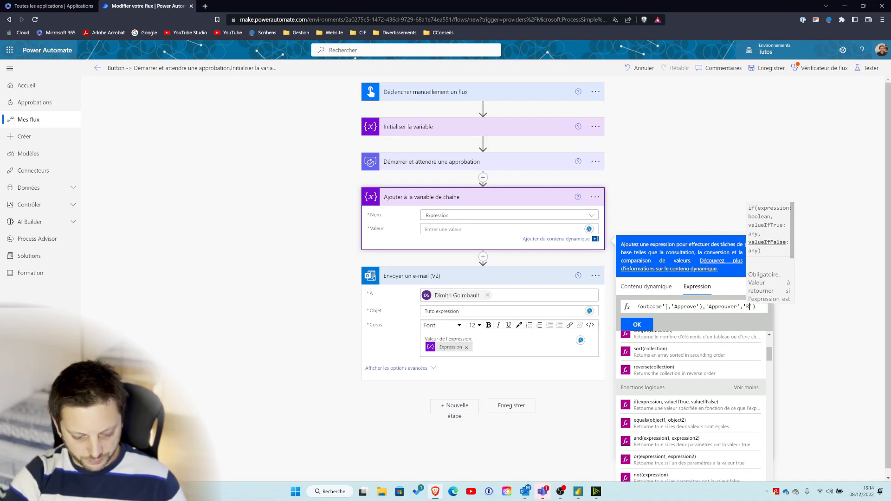
{"action": "left_click", "coordinate": [647, 325]}
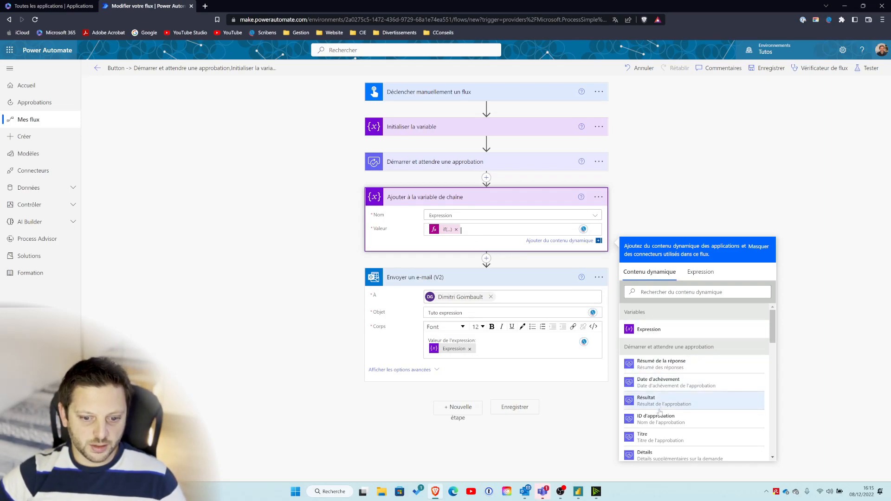
{"action": "scroll", "coordinate": [655, 425], "scroll_direction": "down", "scroll_amount": 2}
{"action": "scroll", "coordinate": [655, 425], "scroll_direction": "down", "scroll_amount": 6}
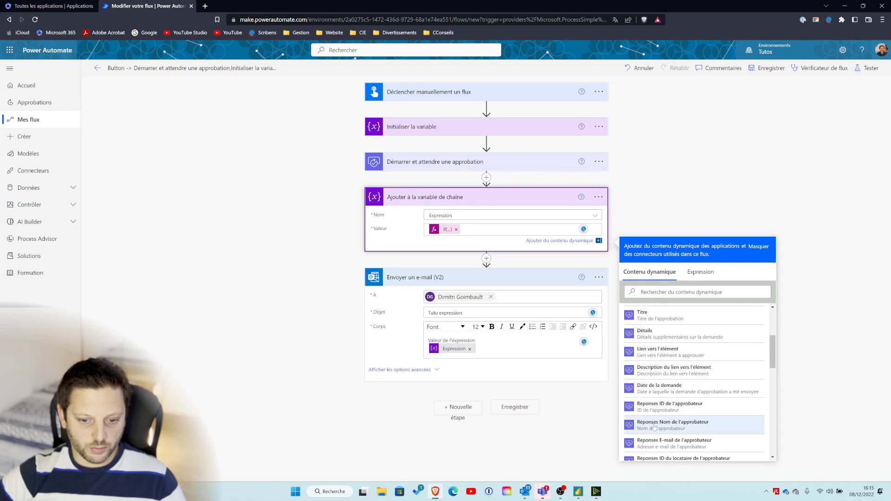
{"action": "scroll", "coordinate": [655, 425], "scroll_direction": "down", "scroll_amount": 5}
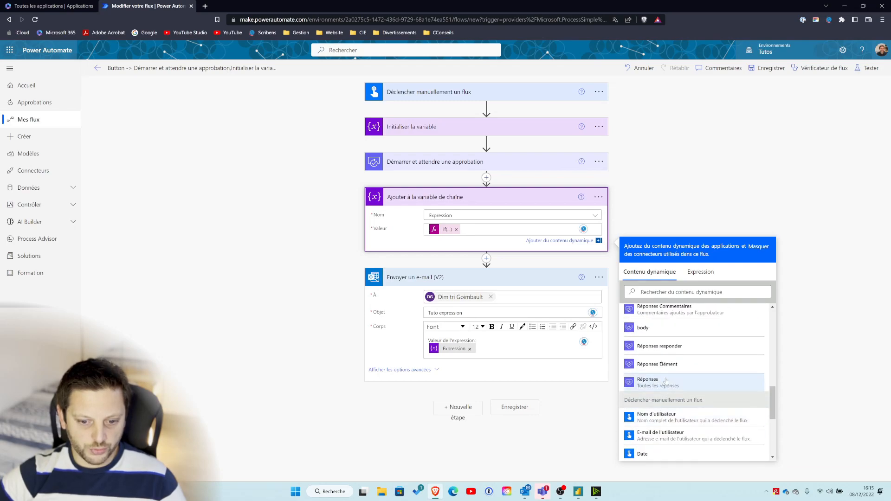
{"action": "scroll", "coordinate": [672, 410], "scroll_direction": "up", "scroll_amount": 2}
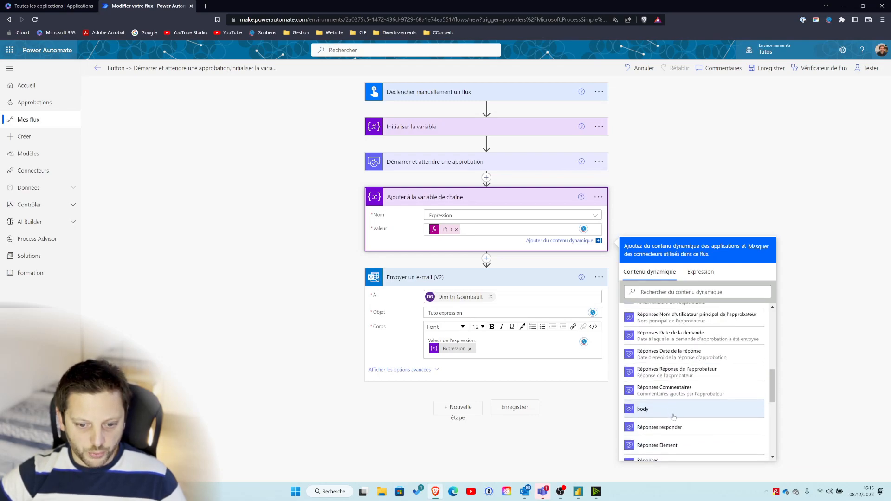
{"action": "scroll", "coordinate": [673, 421], "scroll_direction": "up", "scroll_amount": 8}
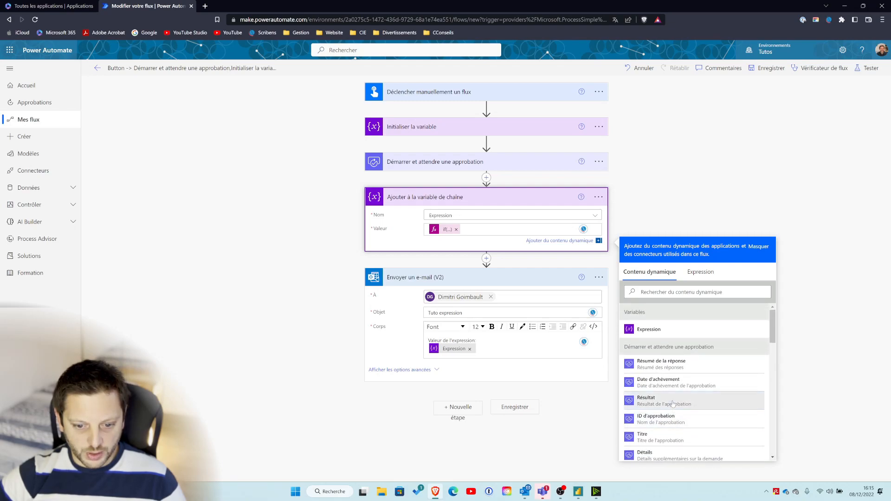
{"action": "left_click", "coordinate": [673, 398]}
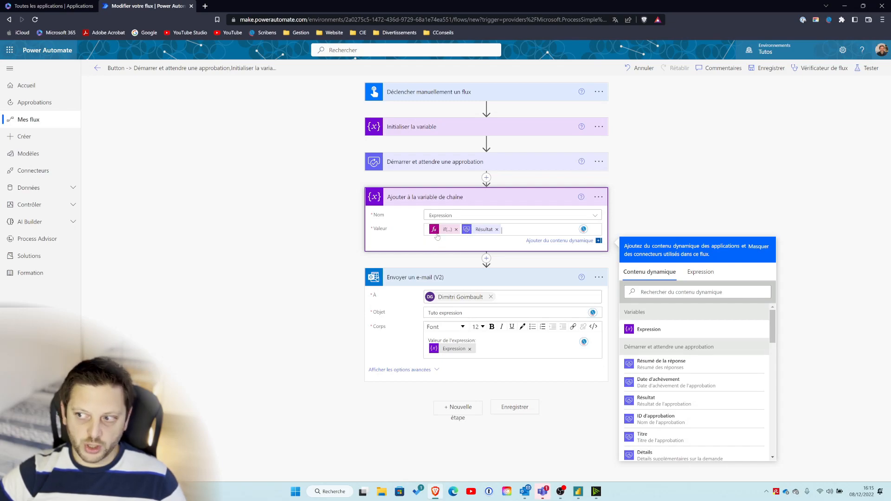
{"action": "left_click", "coordinate": [497, 229]}
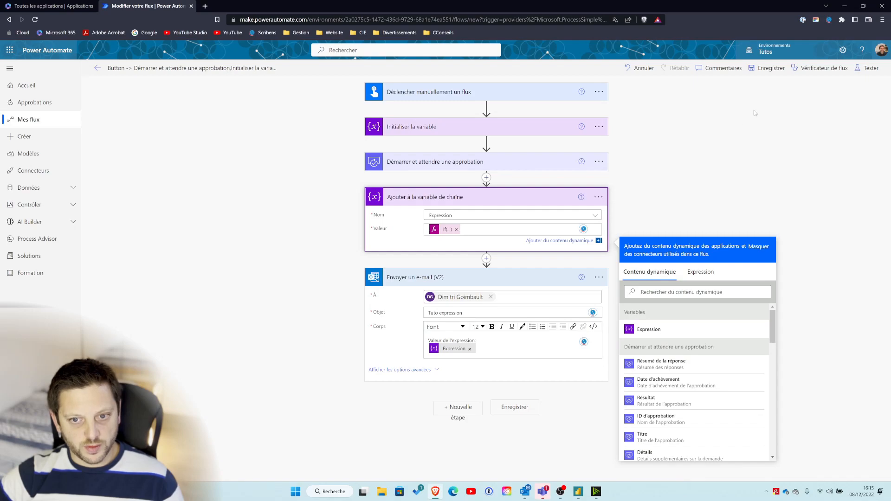
Save the flow and run an automatic test using the most recent successful trigger.
{"action": "left_click", "coordinate": [771, 69]}
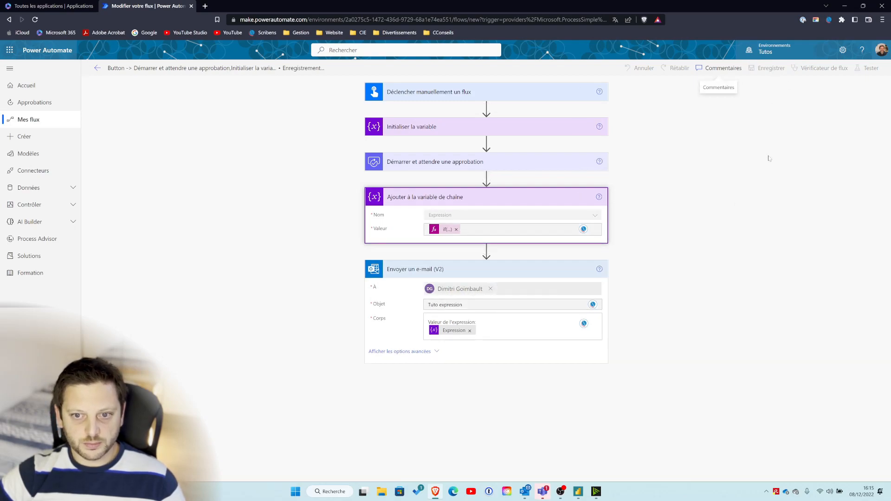
{"action": "left_click", "coordinate": [866, 69]}
{"action": "left_click", "coordinate": [787, 111]}
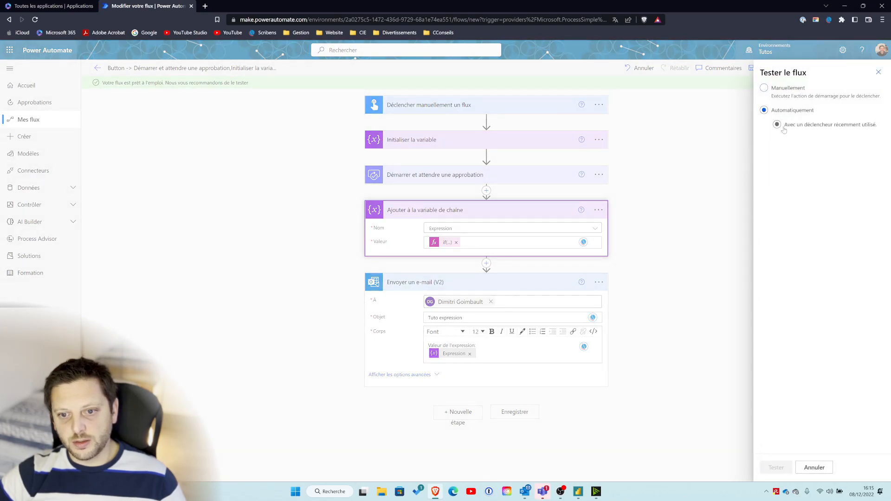
{"action": "left_click", "coordinate": [786, 144]}
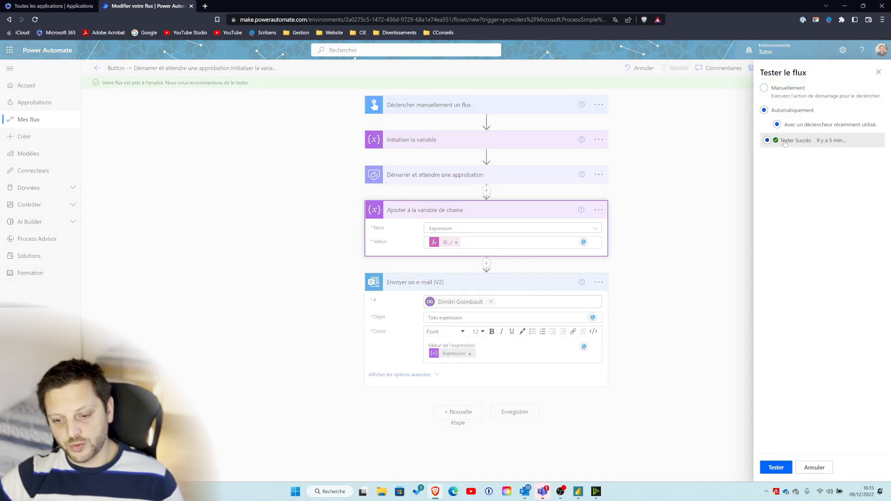
{"action": "left_click", "coordinate": [777, 468]}
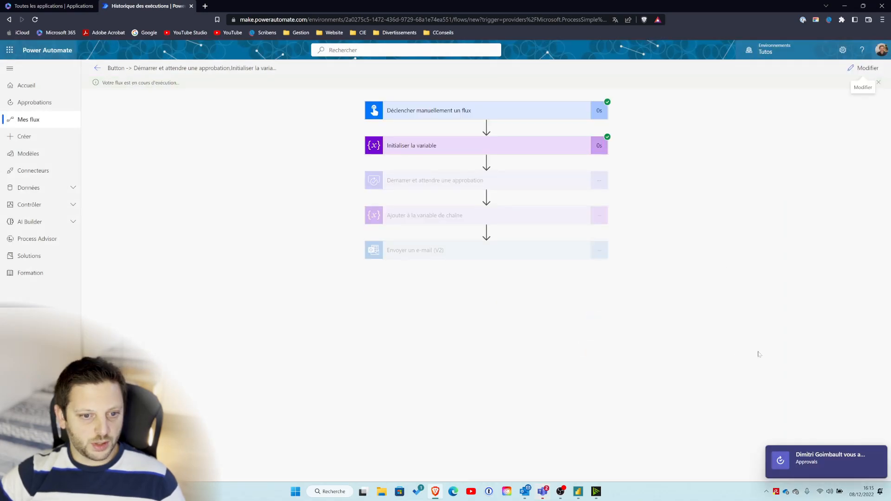
Approve the new 'Tuto expressions' request in Teams and return to the flow run.
{"action": "left_click", "coordinate": [824, 467]}
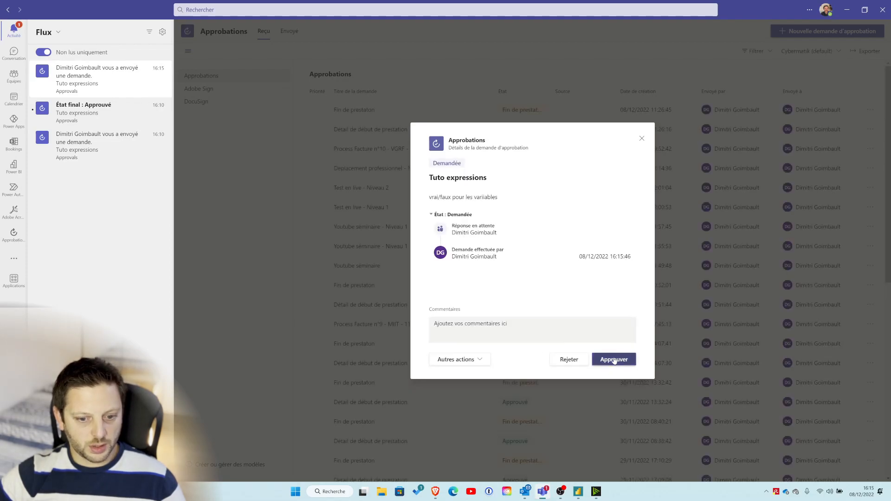
{"action": "left_click", "coordinate": [614, 360]}
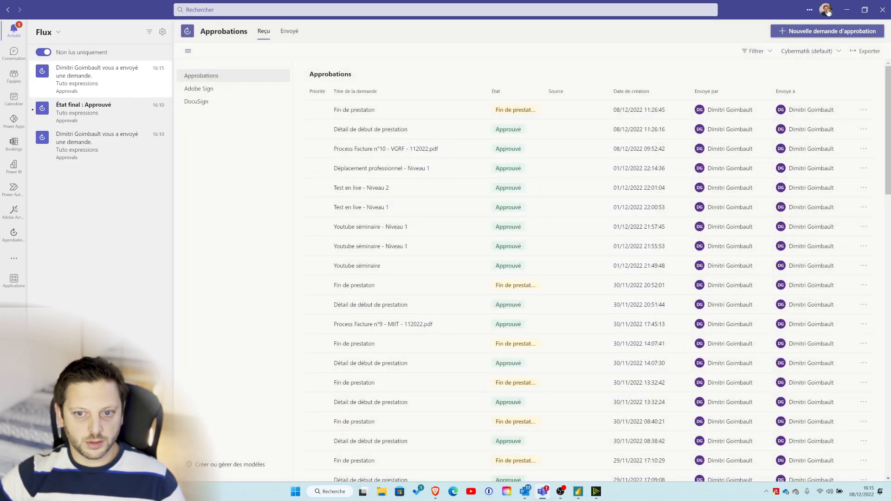
{"action": "left_click", "coordinate": [849, 10]}
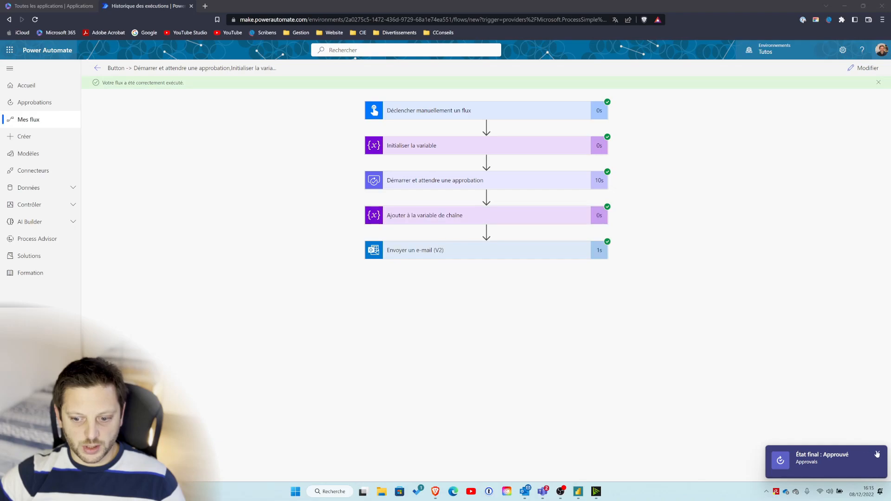
Compare the expression value in the new 'Tuto expression' e-mail in Outlook with the earlier one, and return to the flow.
{"action": "left_click", "coordinate": [525, 492]}
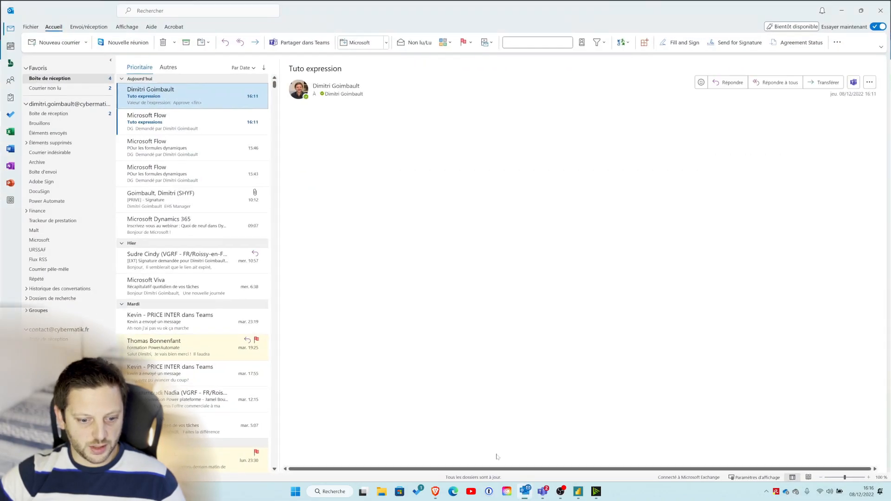
{"action": "left_click", "coordinate": [189, 98]}
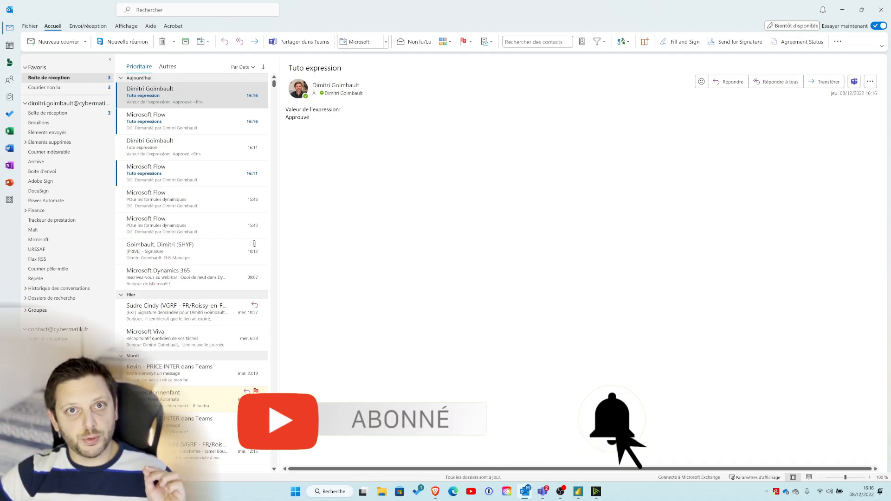
{"action": "left_click", "coordinate": [177, 154]}
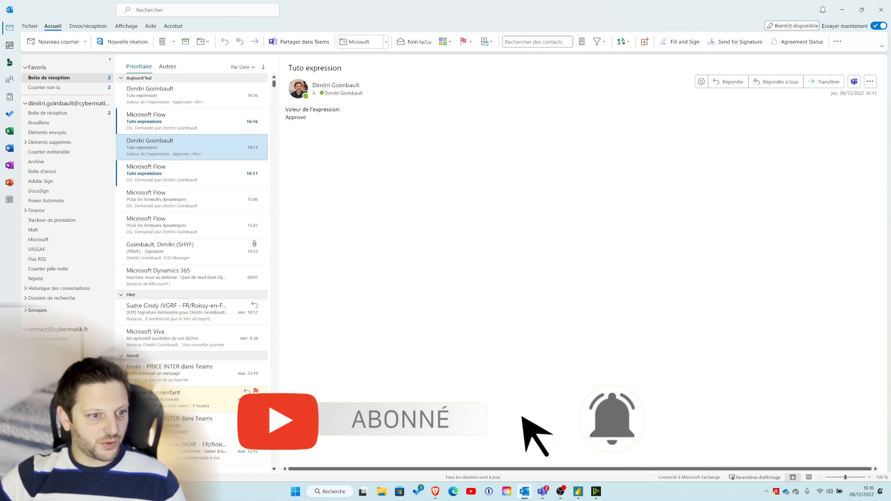
{"action": "left_click", "coordinate": [186, 96]}
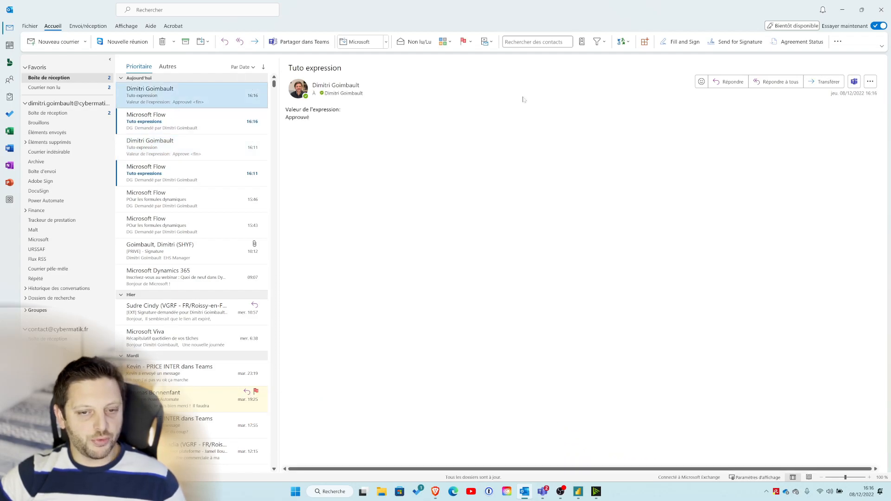
{"action": "left_click", "coordinate": [842, 9]}
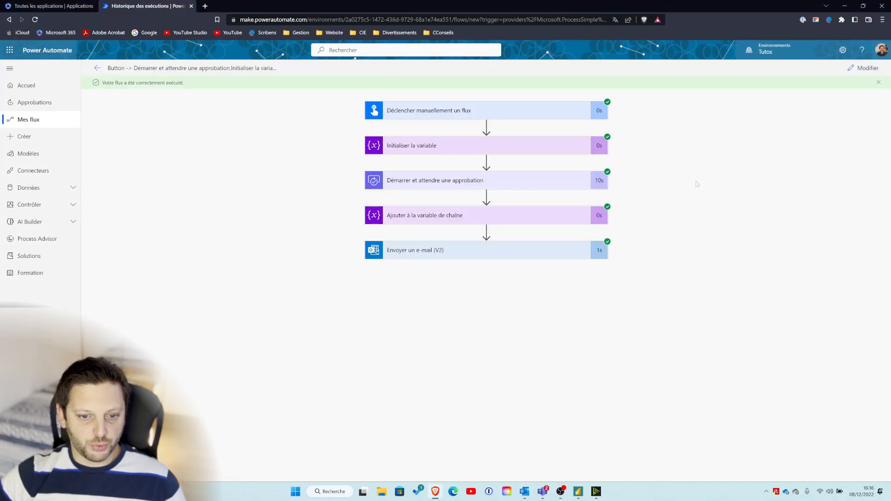
Reopen the flow for editing, retest it automatically with the latest trigger, and reject the 'Tuto expressions' request in Teams.
{"action": "left_click", "coordinate": [865, 68]}
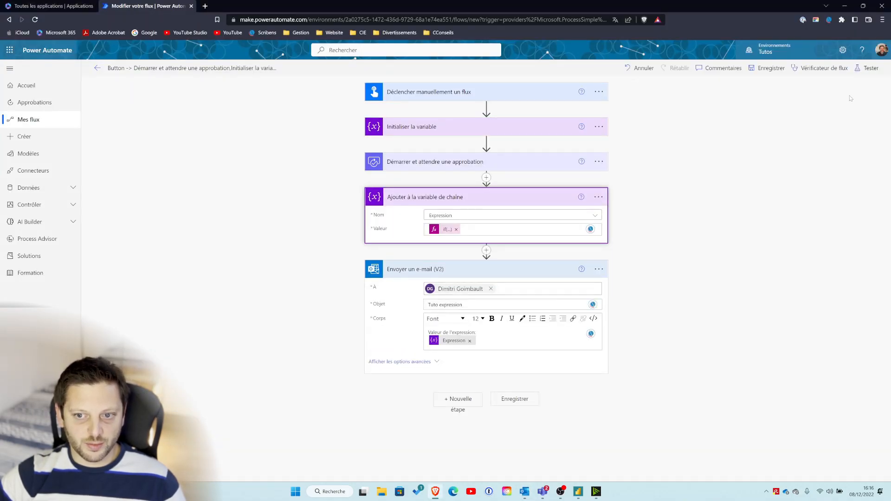
{"action": "left_click", "coordinate": [857, 67]}
{"action": "left_click", "coordinate": [784, 142]}
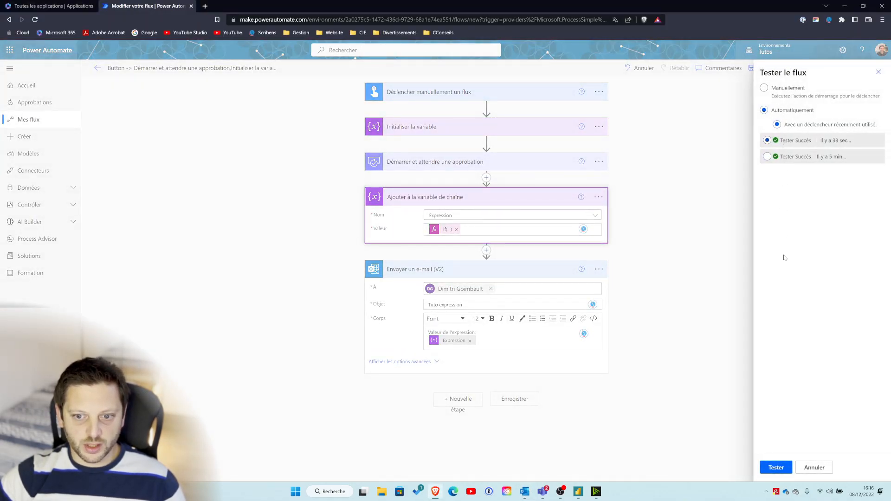
{"action": "left_click", "coordinate": [776, 467]}
{"action": "left_click", "coordinate": [716, 390]}
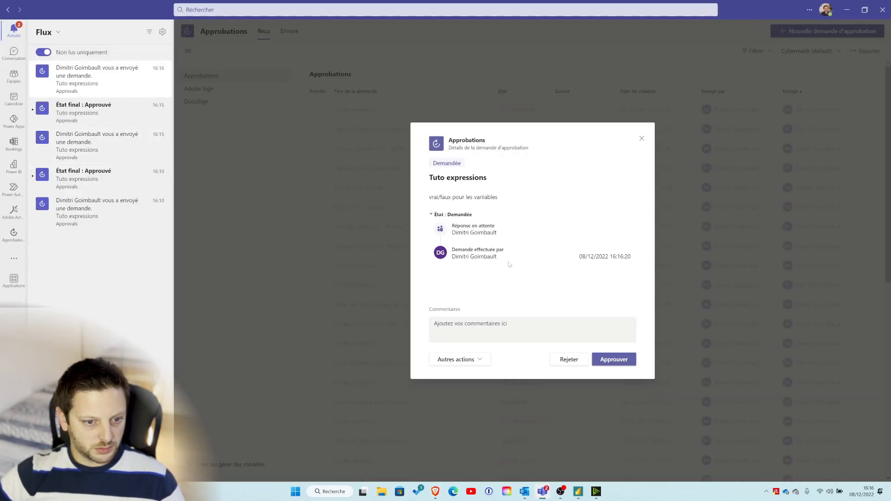
{"action": "left_click", "coordinate": [571, 360]}
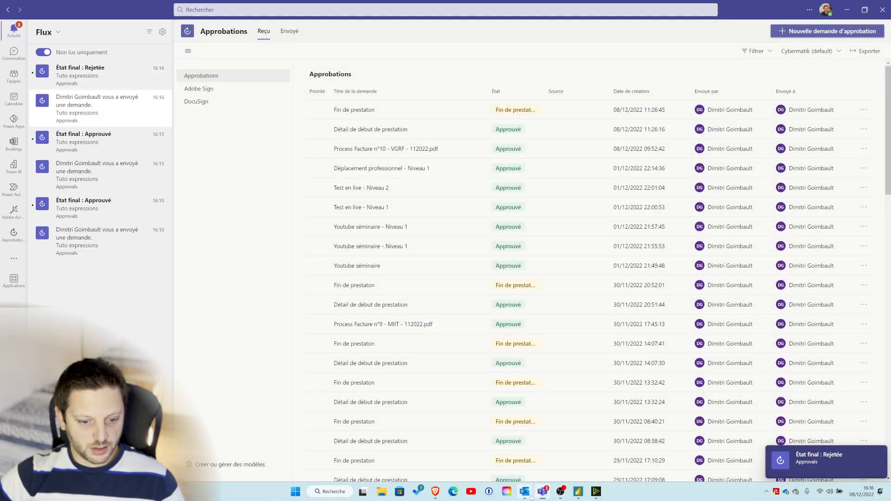
Check the expression value in the newest unread 'Tuto expression' e-mail in Outlook, and minimise the mailbox.
{"action": "left_click", "coordinate": [525, 492]}
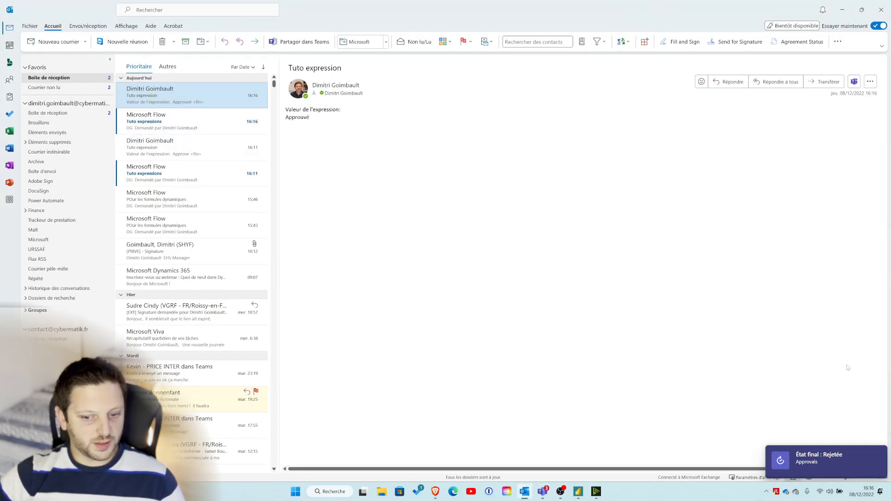
{"action": "left_click", "coordinate": [877, 454]}
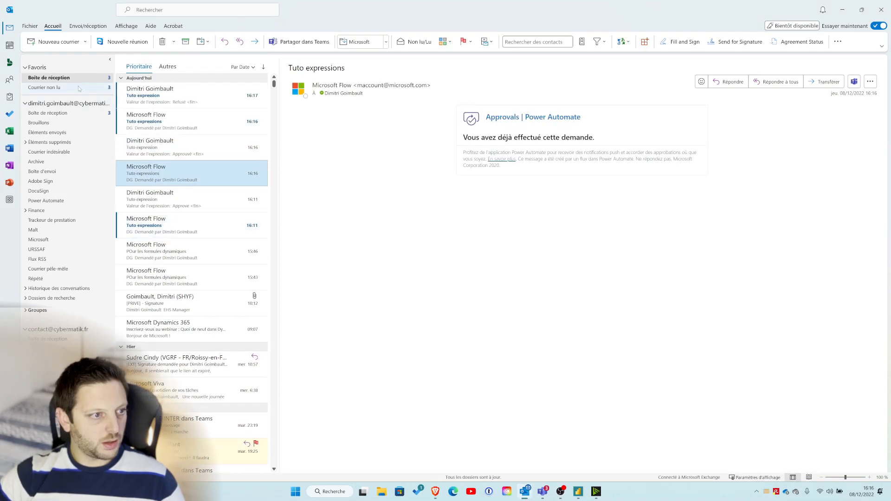
{"action": "left_click", "coordinate": [46, 87]}
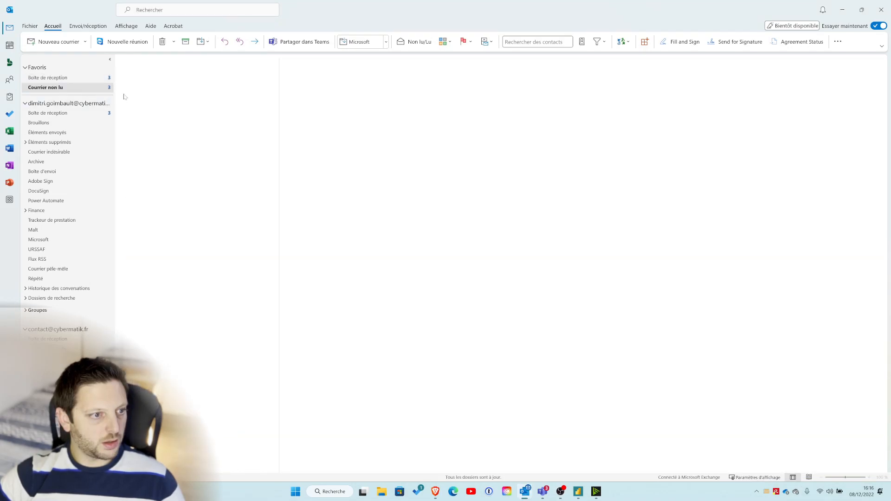
{"action": "left_click", "coordinate": [176, 94]}
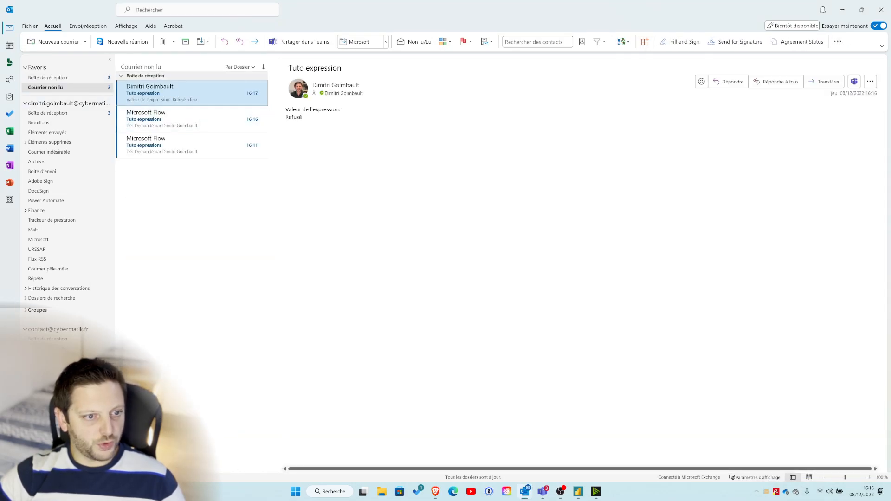
{"action": "left_click_drag", "start_coordinate": [302, 117], "coordinate": [285, 118]}
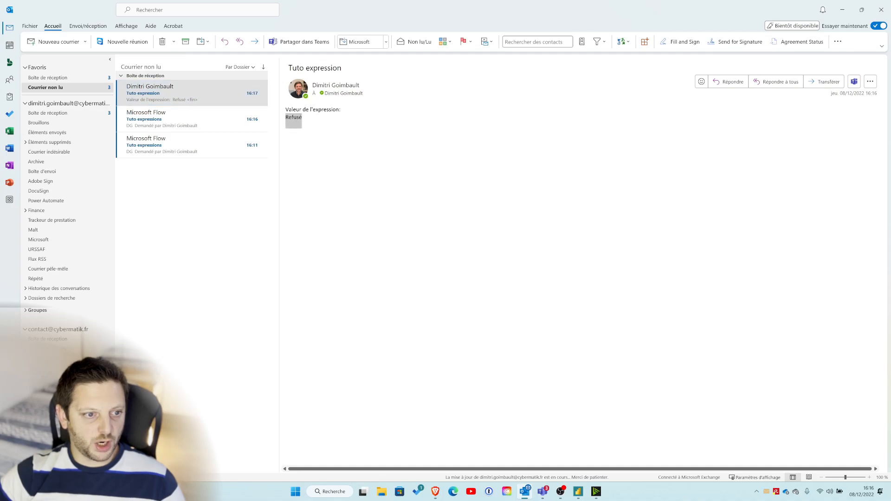
{"action": "left_click", "coordinate": [842, 9]}
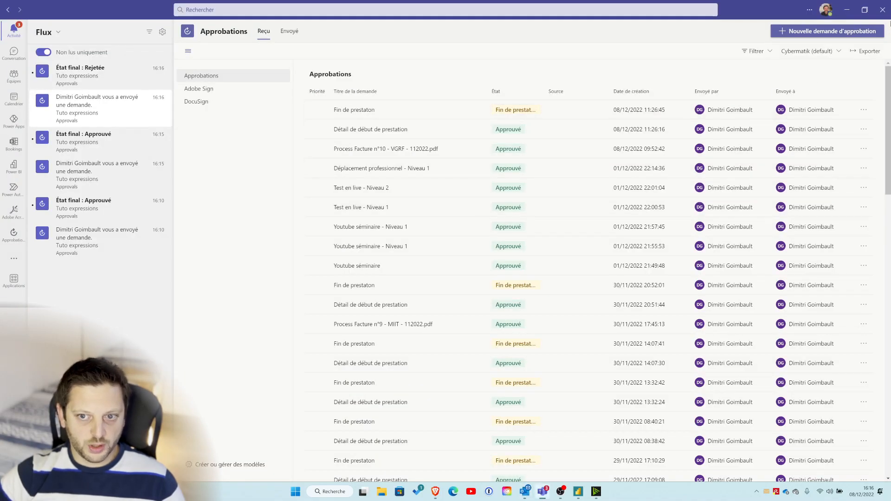
Return to the flow run, reopen the flow for editing, and add an empty line below the Expression variable in the e-mail body.
{"action": "left_click", "coordinate": [848, 9]}
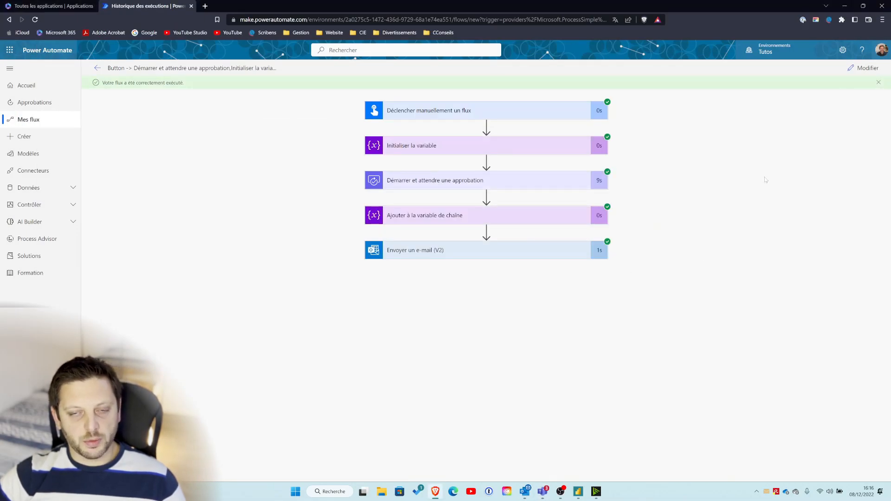
{"action": "left_click", "coordinate": [858, 70]}
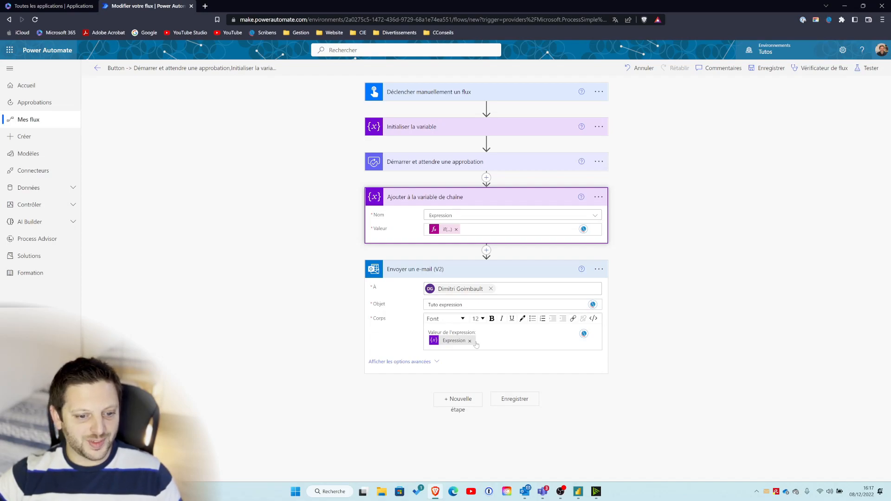
{"action": "key", "text": "Return"}
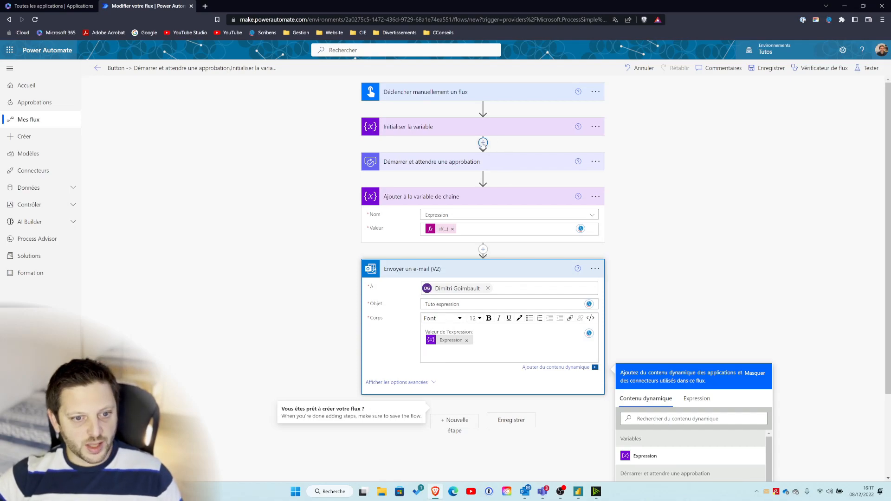
Insert a second 'Initialiser la variable' action between the existing variable initialisation and the approval action.
{"action": "left_click", "coordinate": [483, 142]}
{"action": "left_click", "coordinate": [485, 156]}
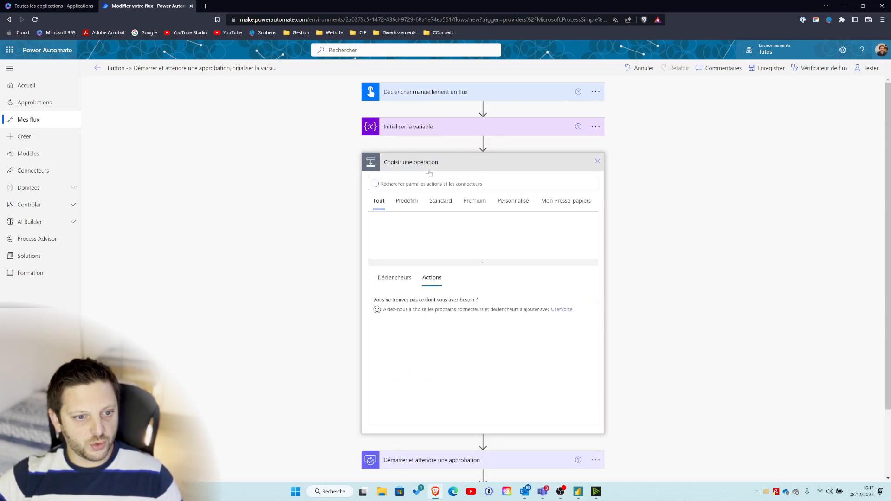
{"action": "type", "text": "initi"}
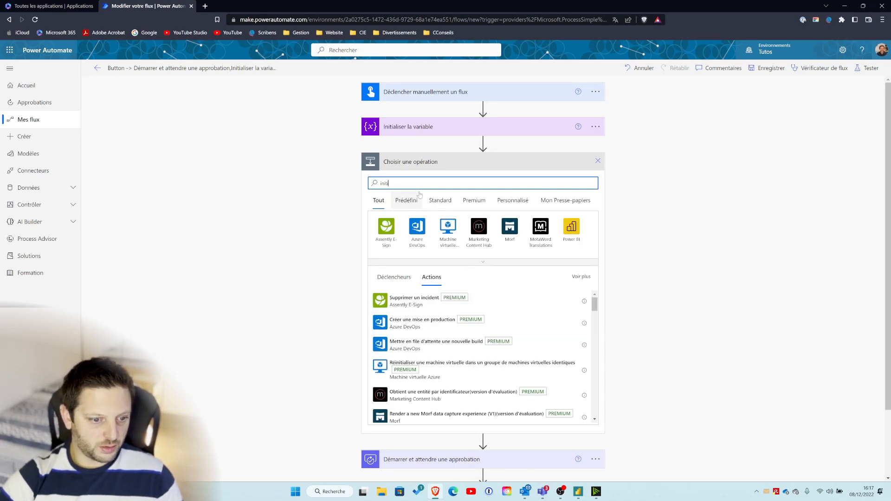
{"action": "type", "text": "variable"}
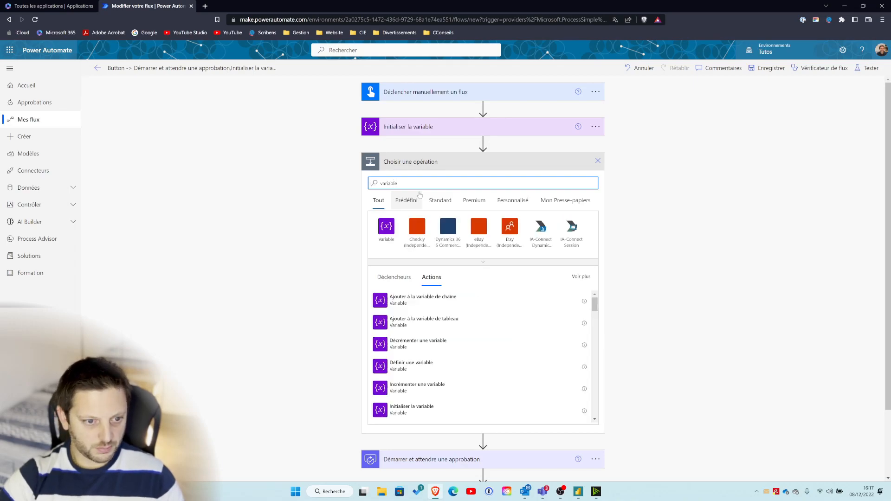
{"action": "left_click", "coordinate": [387, 227]}
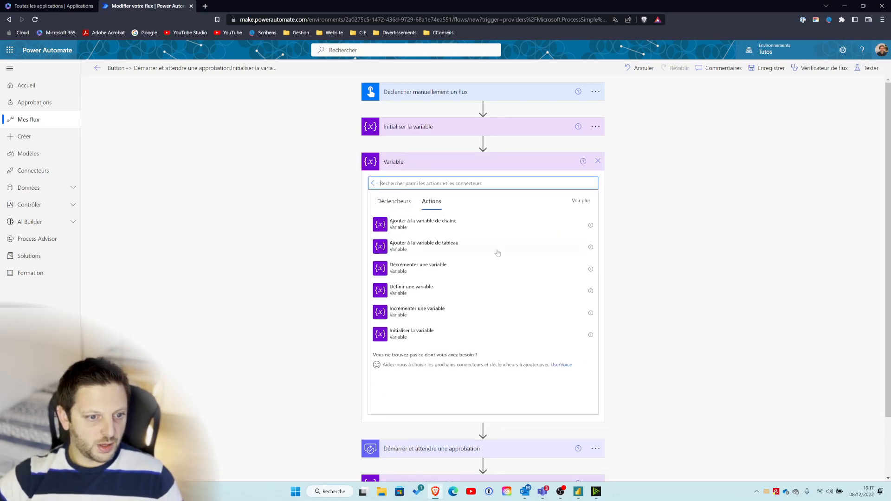
{"action": "left_click", "coordinate": [414, 334]}
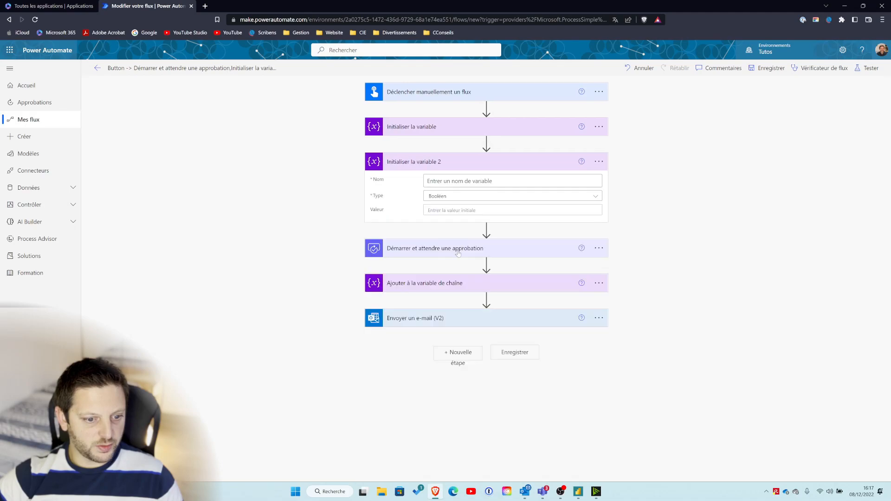
Name the second initialised variable 'Date' and set its type to Chaîne.
{"action": "left_click", "coordinate": [456, 181]}
{"action": "type", "text": "Date"}
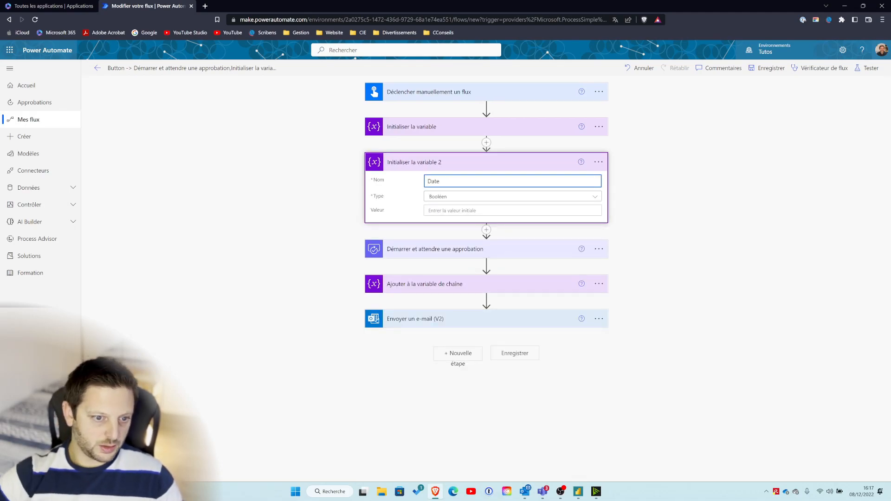
{"action": "left_click", "coordinate": [446, 197]}
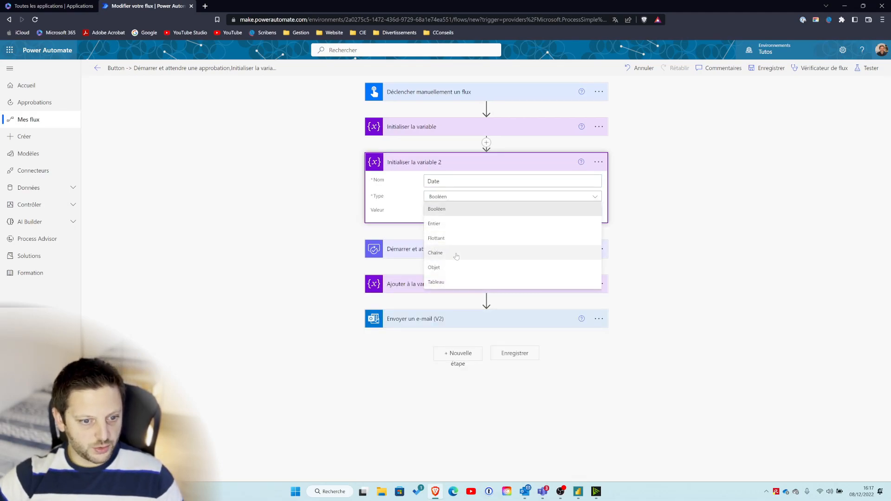
{"action": "left_click", "coordinate": [454, 258]}
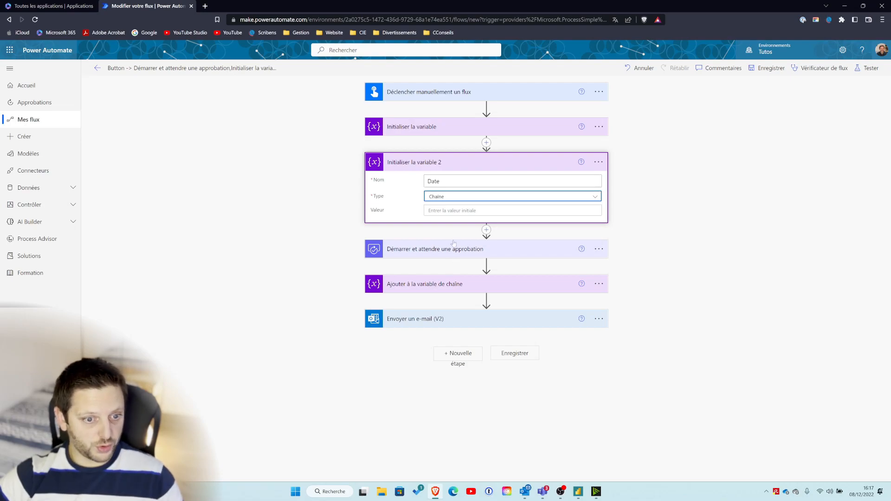
Insert a second 'Ajouter à la variable de chaîne' action just before the e-mail action.
{"action": "left_click", "coordinate": [432, 319]}
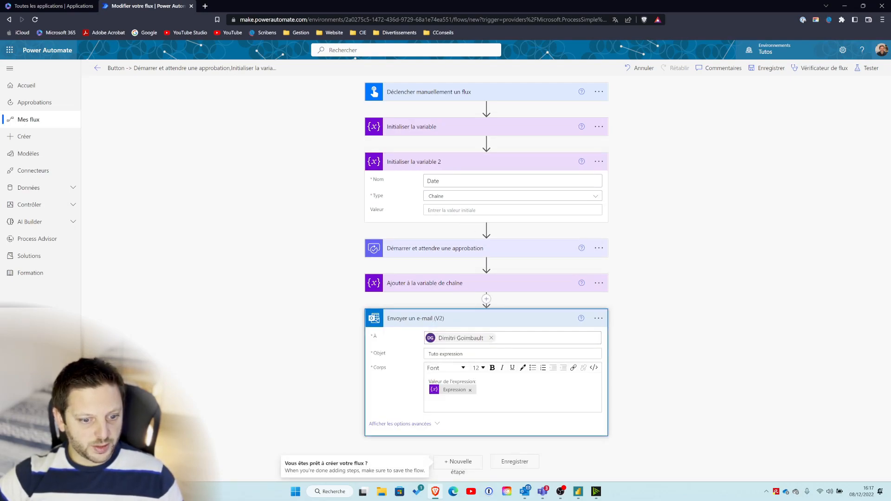
{"action": "left_click", "coordinate": [486, 299]}
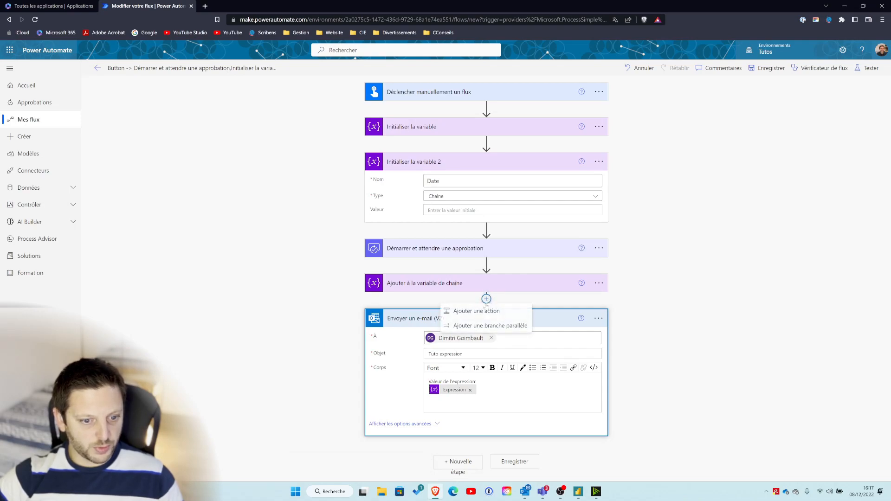
{"action": "left_click", "coordinate": [466, 314]}
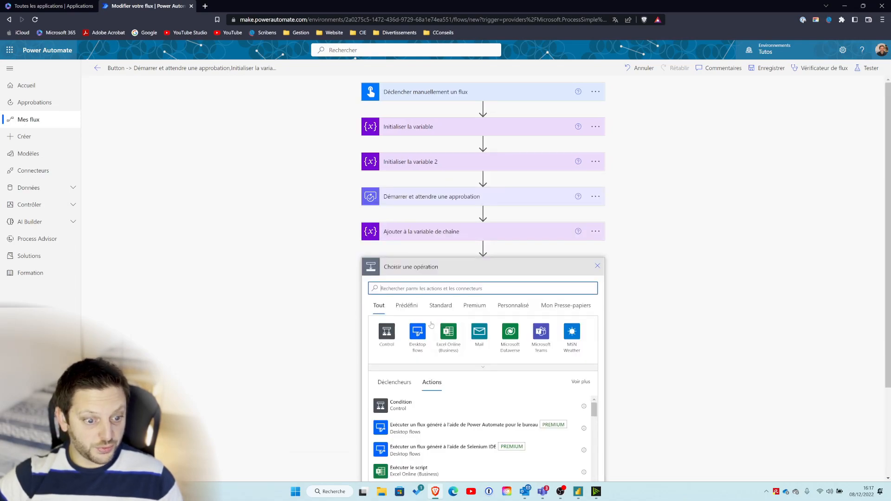
{"action": "type", "text": "variable"}
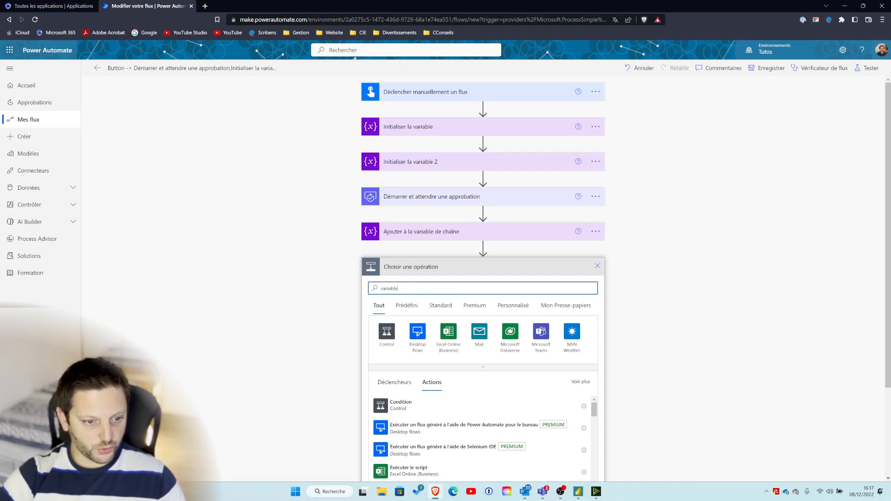
{"action": "left_click", "coordinate": [387, 331]}
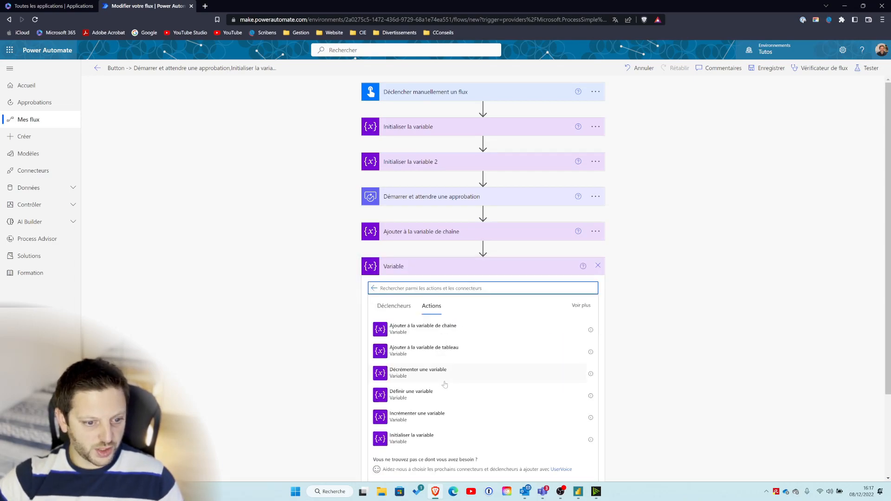
{"action": "left_click", "coordinate": [442, 331]}
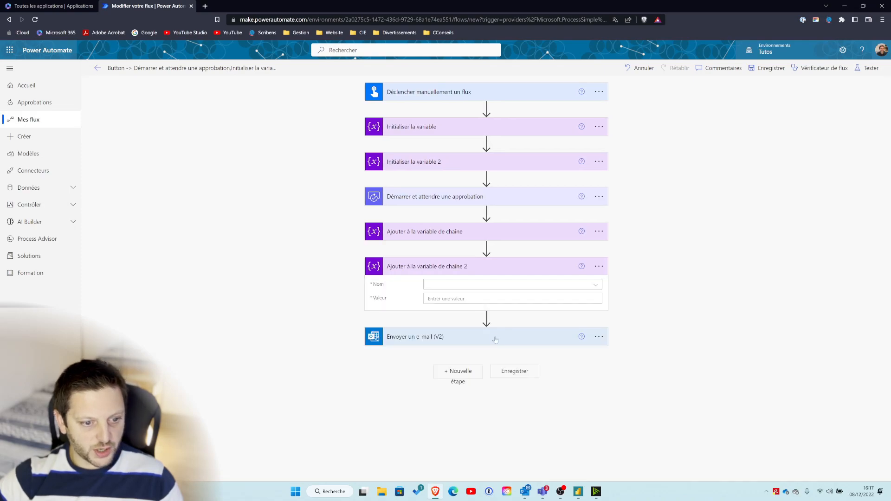
Set the second append action to add the approval's 'Date de la demande' to the Date variable, and save the flow.
{"action": "left_click", "coordinate": [467, 285]}
{"action": "left_click", "coordinate": [449, 312]}
{"action": "left_click", "coordinate": [511, 299]}
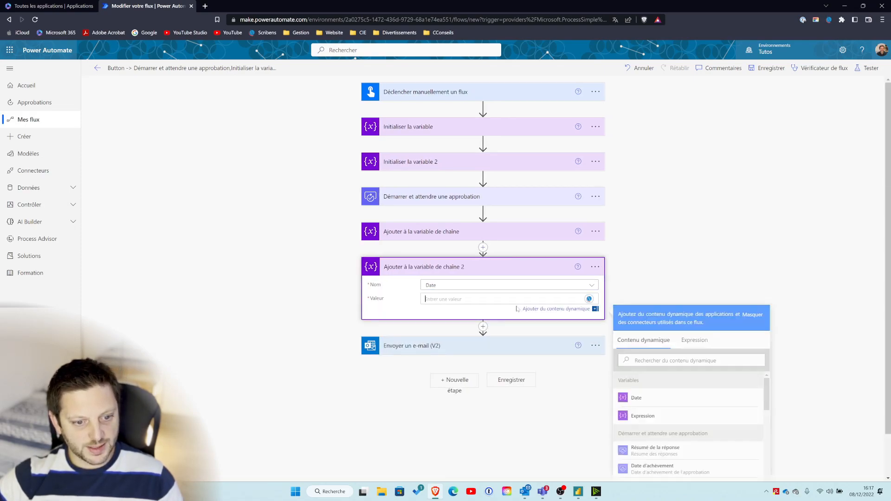
{"action": "scroll", "coordinate": [733, 409], "scroll_direction": "down", "scroll_amount": 1}
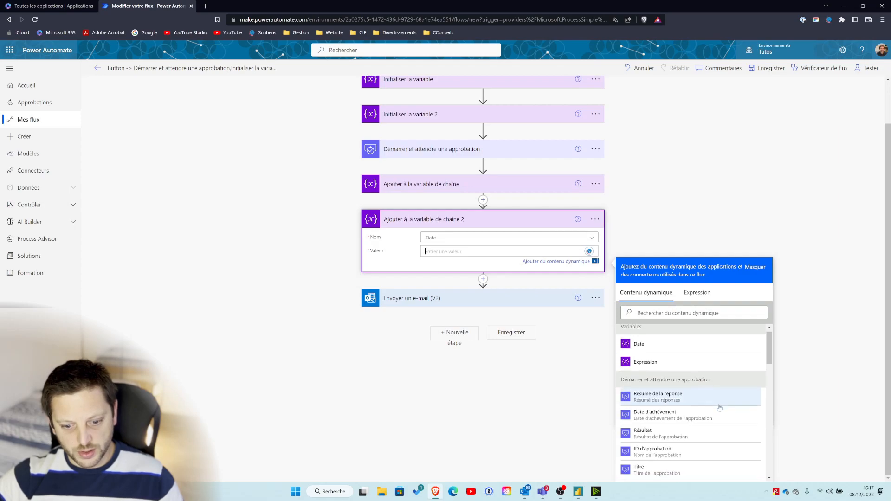
{"action": "scroll", "coordinate": [733, 408], "scroll_direction": "down", "scroll_amount": 3}
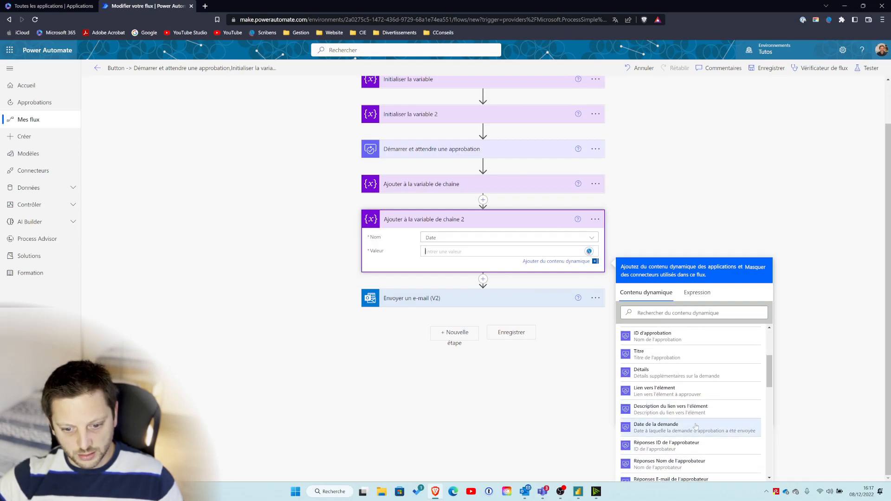
{"action": "scroll", "coordinate": [692, 423], "scroll_direction": "down", "scroll_amount": 2}
{"action": "scroll", "coordinate": [651, 396], "scroll_direction": "up", "scroll_amount": 1}
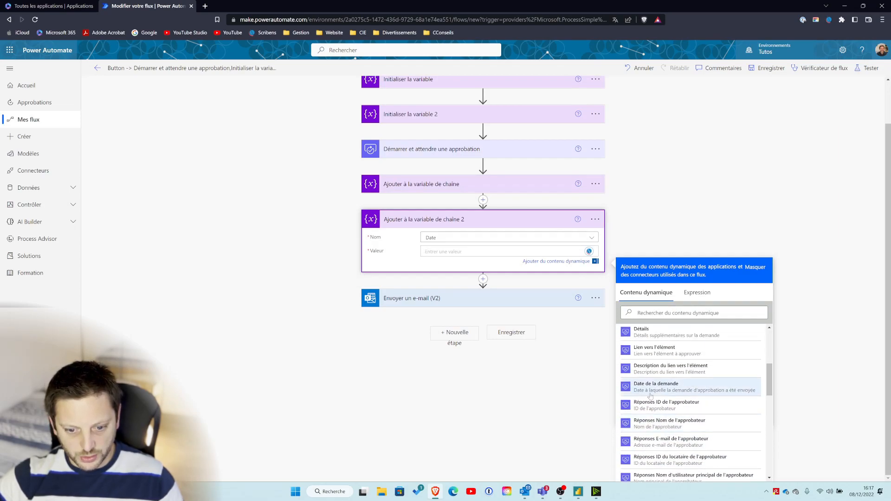
{"action": "left_click", "coordinate": [654, 392]}
{"action": "left_click", "coordinate": [738, 130]}
{"action": "left_click", "coordinate": [764, 70]}
Add the label 'Date de la demande:' with the Date variable beneath it to the e-mail body, and save the flow.
{"action": "left_click", "coordinate": [435, 340]}
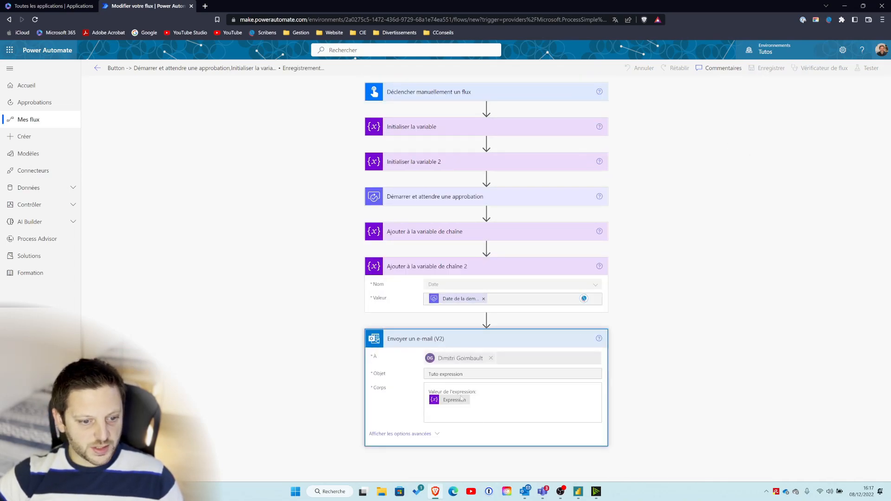
{"action": "left_click", "coordinate": [468, 419]}
{"action": "type", "text": "Date de la demande:"}
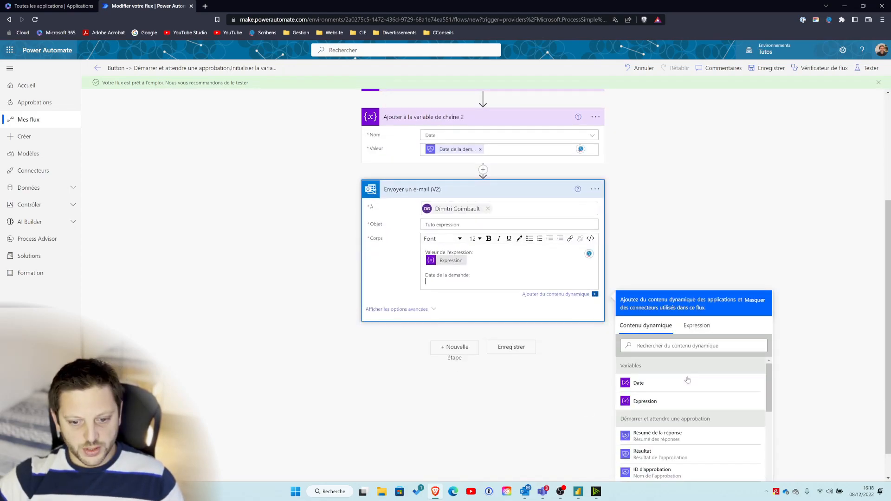
{"action": "left_click", "coordinate": [677, 385]}
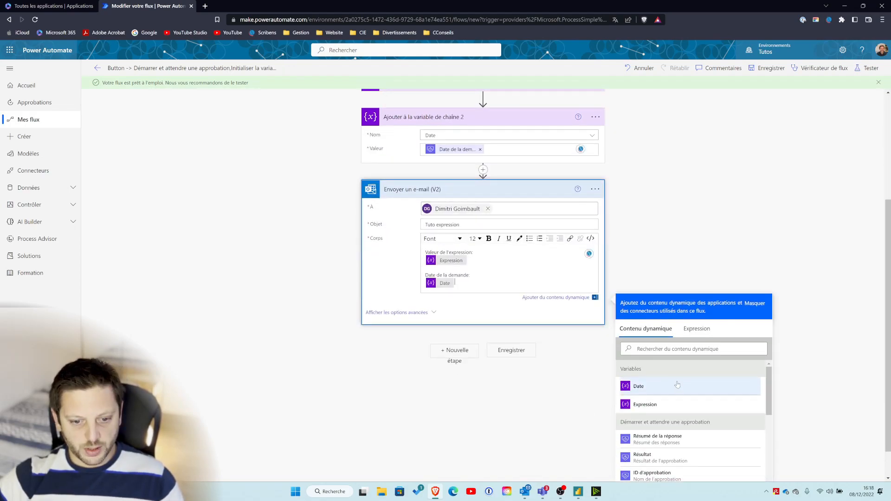
{"action": "left_click", "coordinate": [718, 189]}
{"action": "left_click", "coordinate": [768, 68]}
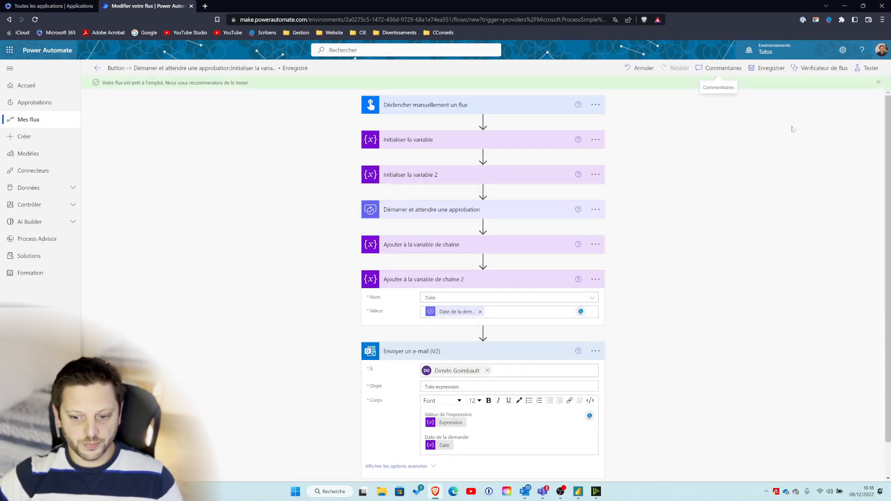
Retest the flow automatically with a recently used trigger, approve the 'Tuto expressions' request in Teams, and return to the flow run.
{"action": "left_click", "coordinate": [869, 69]}
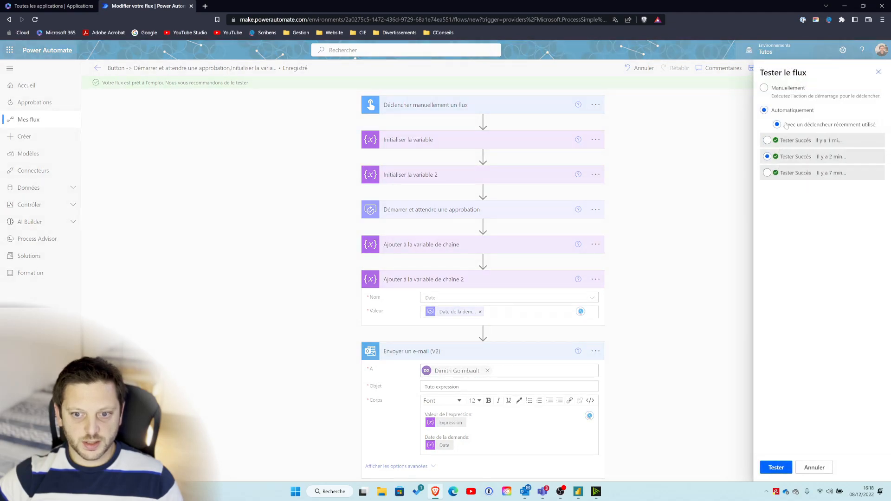
{"action": "left_click", "coordinate": [776, 468]}
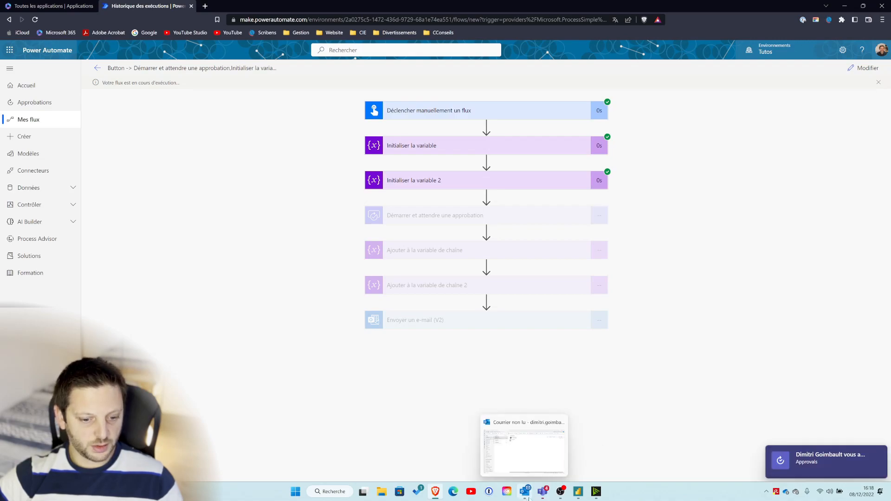
{"action": "left_click", "coordinate": [796, 457]}
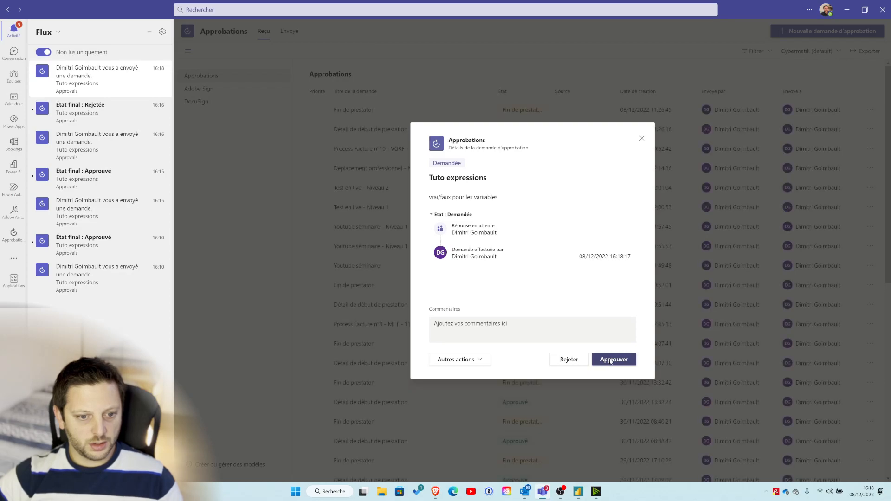
{"action": "left_click", "coordinate": [609, 361]}
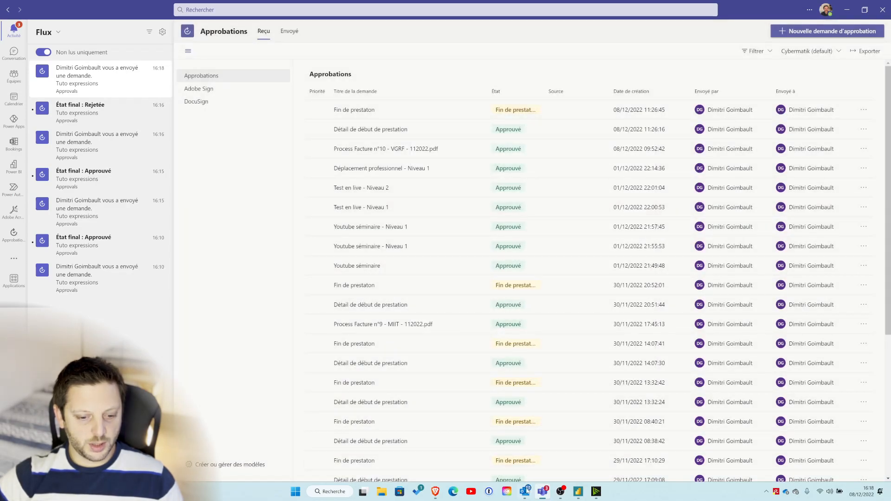
{"action": "left_click", "coordinate": [436, 493]}
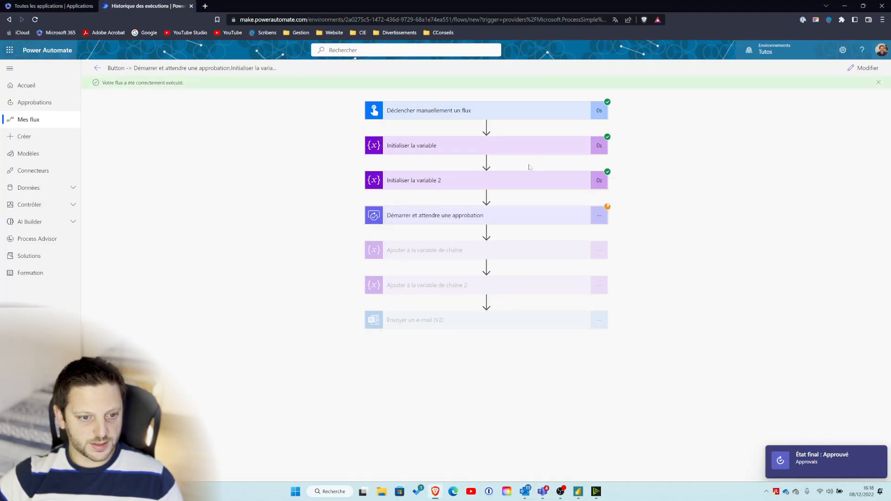
Examine the expression value and the request date's format in the newest 'Tuto expression' e-mail in Outlook.
{"action": "left_click", "coordinate": [526, 492]}
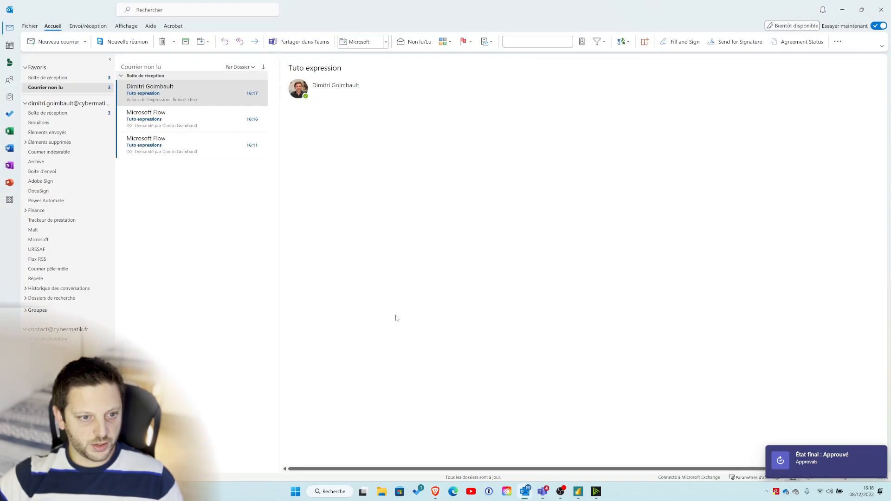
{"action": "left_click", "coordinate": [206, 128]}
{"action": "left_click", "coordinate": [201, 143]}
{"action": "left_click", "coordinate": [186, 96]}
{"action": "left_click", "coordinate": [189, 119]}
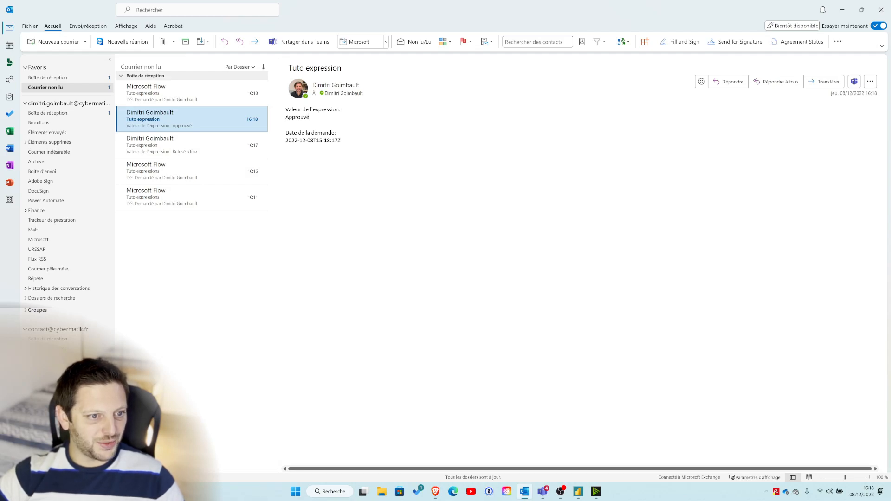
{"action": "left_click_drag", "start_coordinate": [286, 140], "coordinate": [316, 141]}
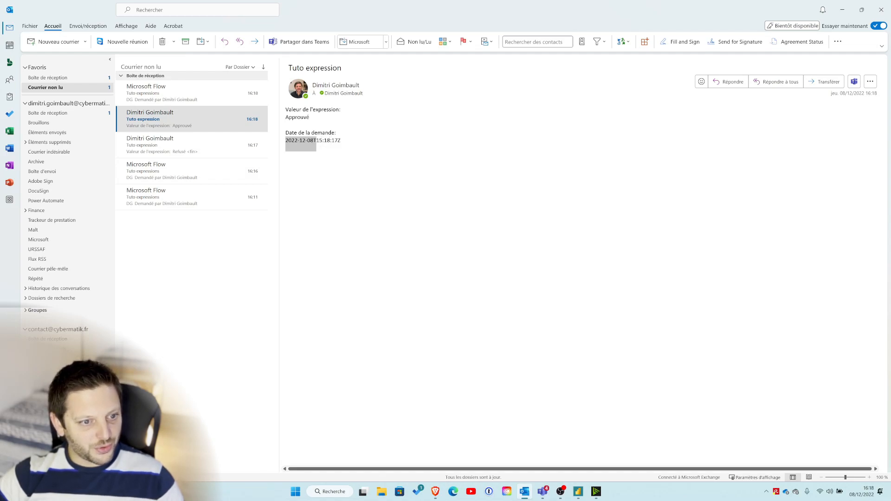
{"action": "left_click", "coordinate": [314, 141]}
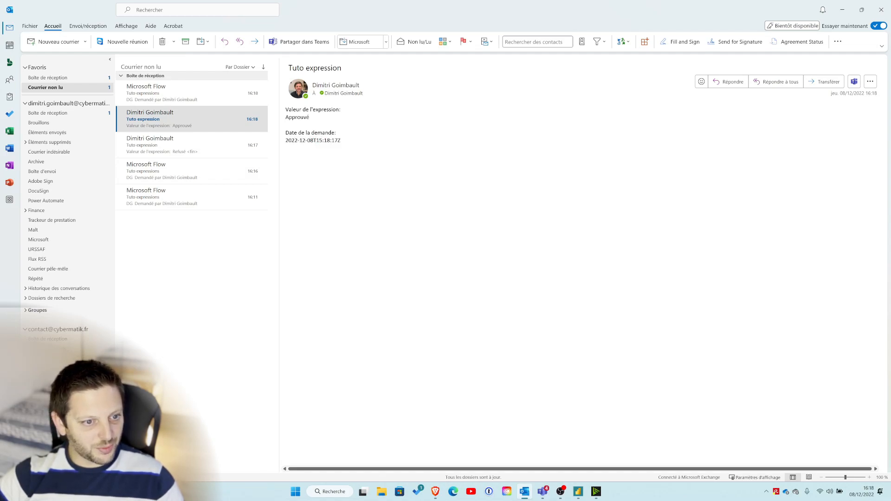
{"action": "triple_click", "coordinate": [314, 141]}
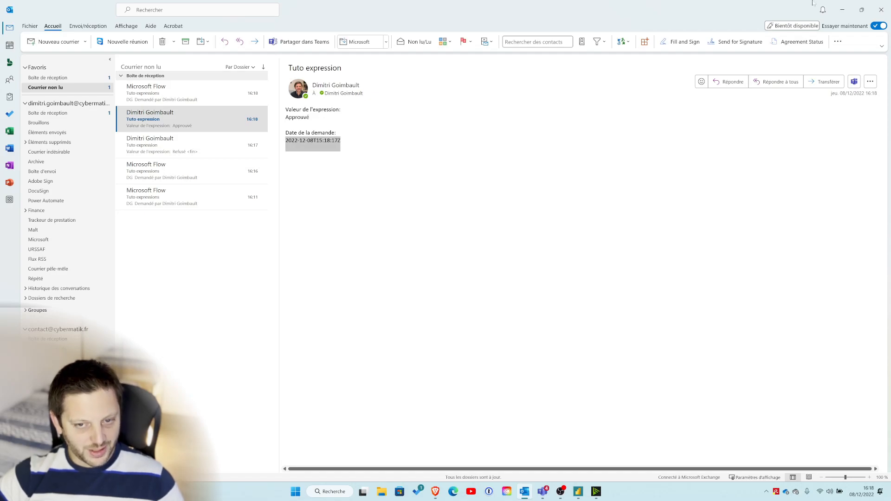
Return to Power Automate, open the flow for editing, and clear the value of the second append-to-string-variable action.
{"action": "left_click", "coordinate": [526, 496]}
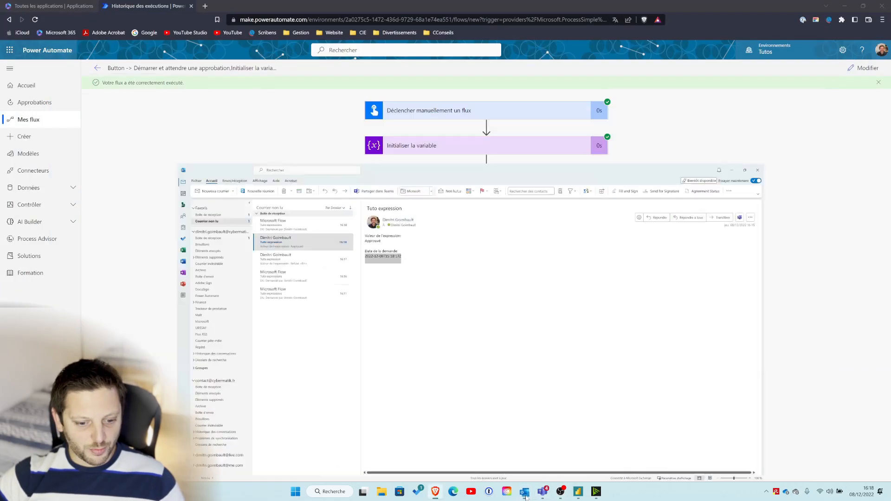
{"action": "left_click", "coordinate": [526, 497]}
{"action": "left_click", "coordinate": [526, 498]}
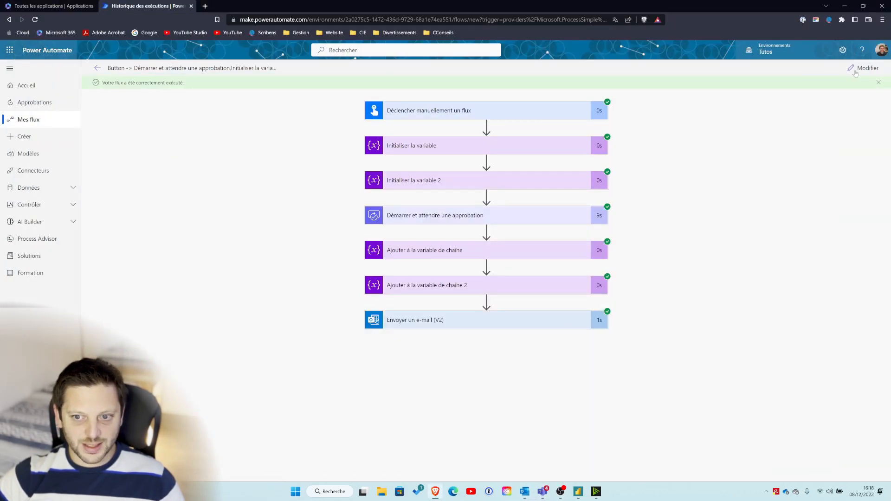
{"action": "left_click", "coordinate": [853, 72]}
{"action": "left_click", "coordinate": [480, 300]}
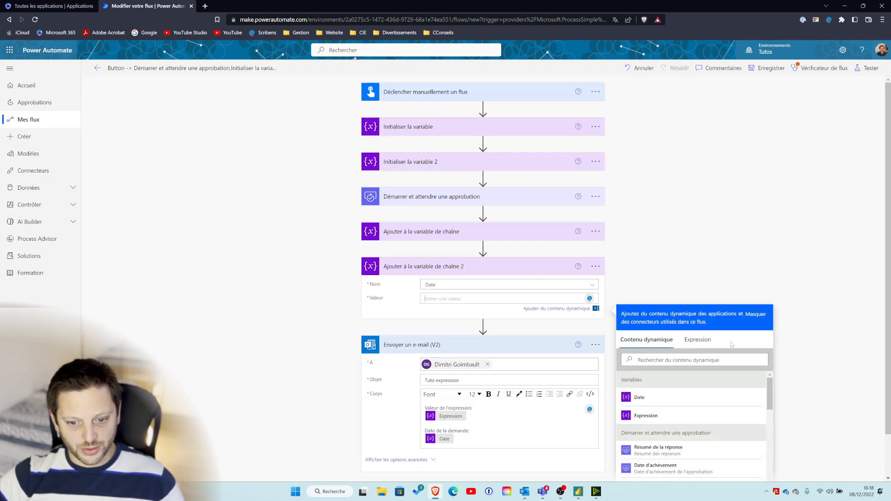
Start formatting data by examples for the second append action's value, using the approval's 'Date de la demande'.
{"action": "left_click", "coordinate": [698, 339]}
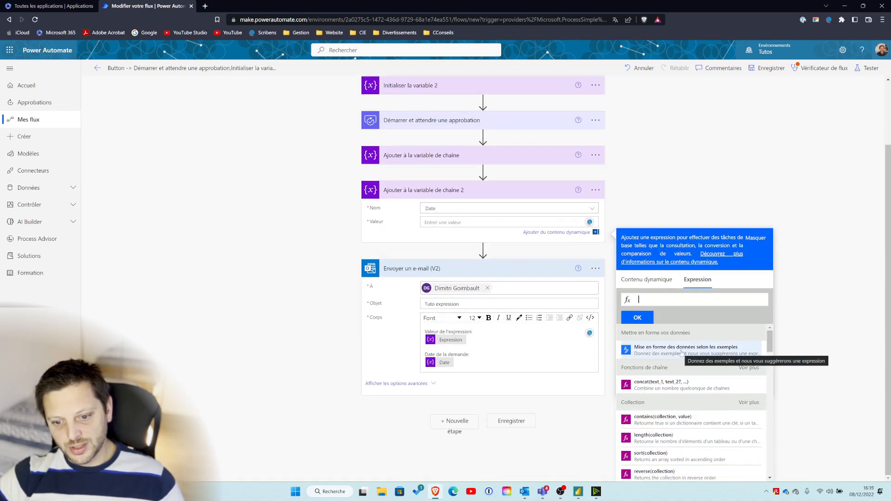
{"action": "left_click", "coordinate": [682, 349]}
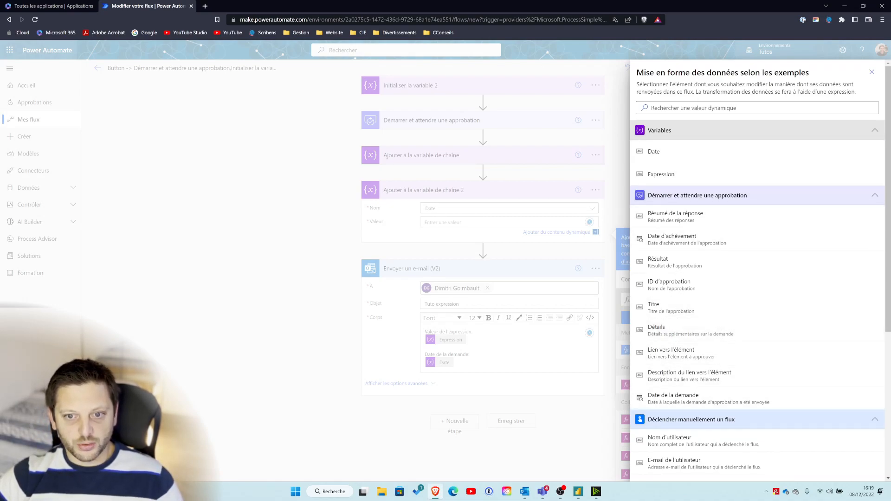
{"action": "left_click", "coordinate": [683, 401]}
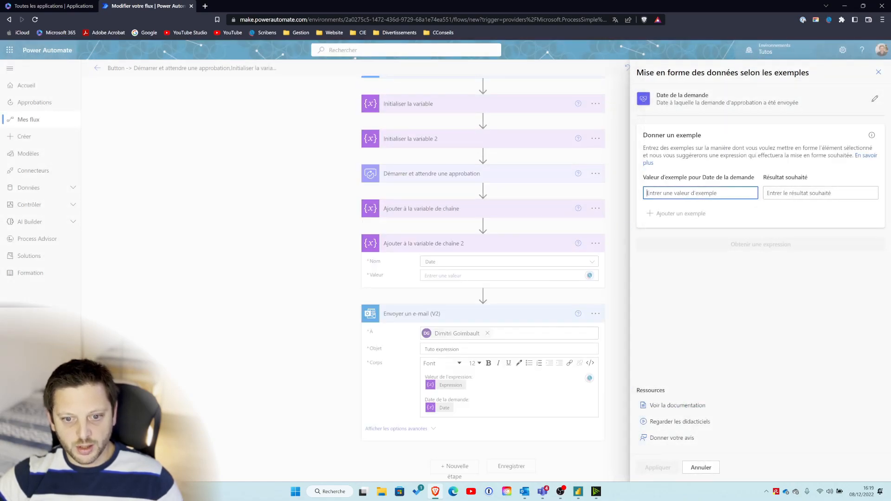
Give the example 2022-12-08T15:18:17Z with the desired result 08/12/2022, and generate an expression from it.
{"action": "type", "text": "2022-12-08T15:18:17Z"}
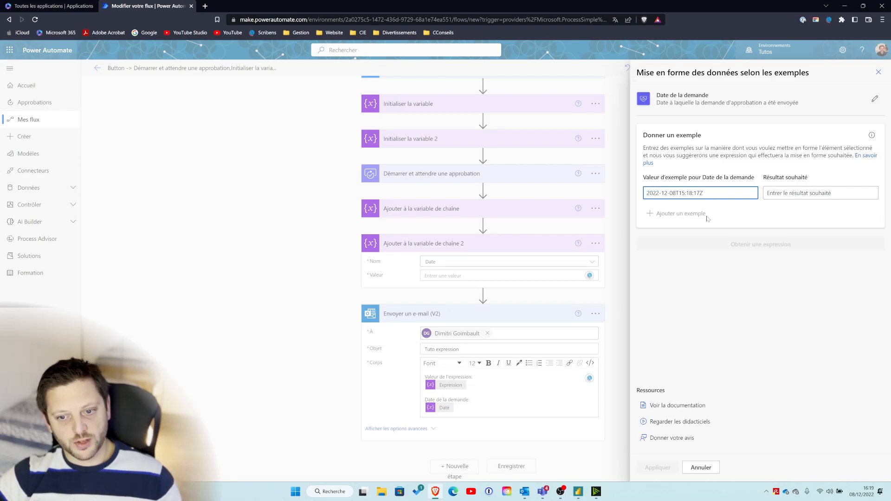
{"action": "left_click", "coordinate": [820, 192]}
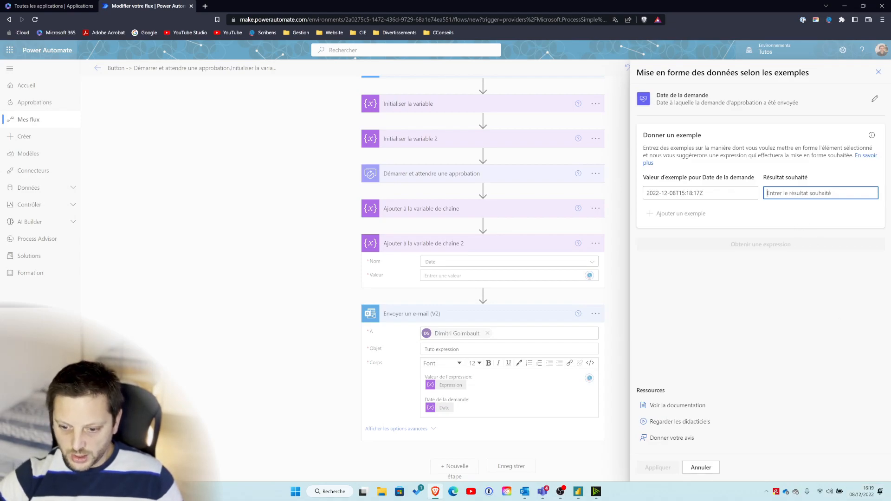
{"action": "type", "text": "08/12"}
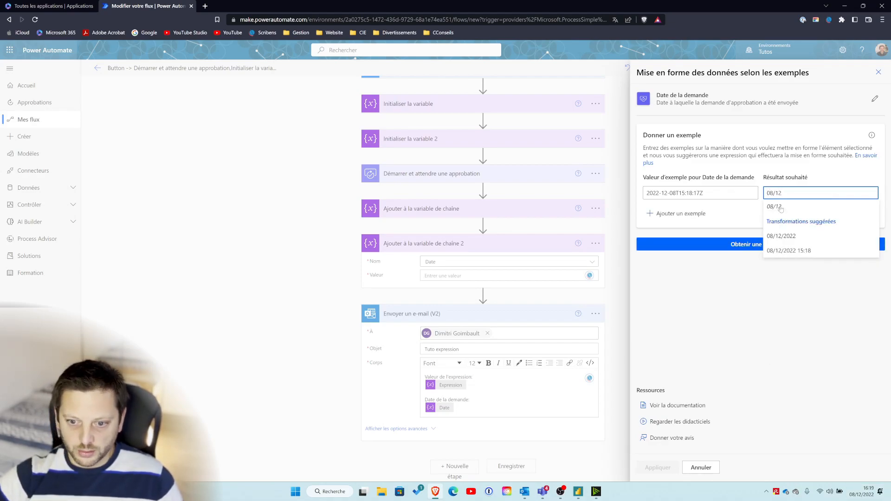
{"action": "left_click", "coordinate": [784, 236]}
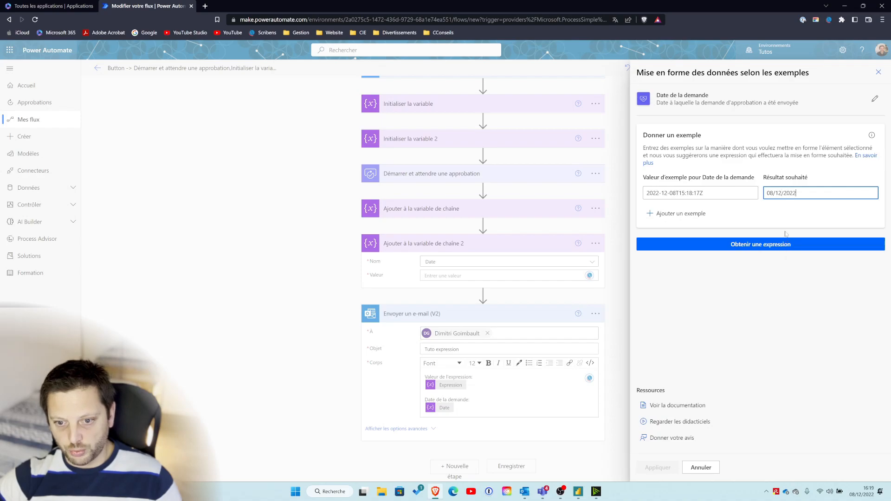
{"action": "left_click", "coordinate": [756, 244]}
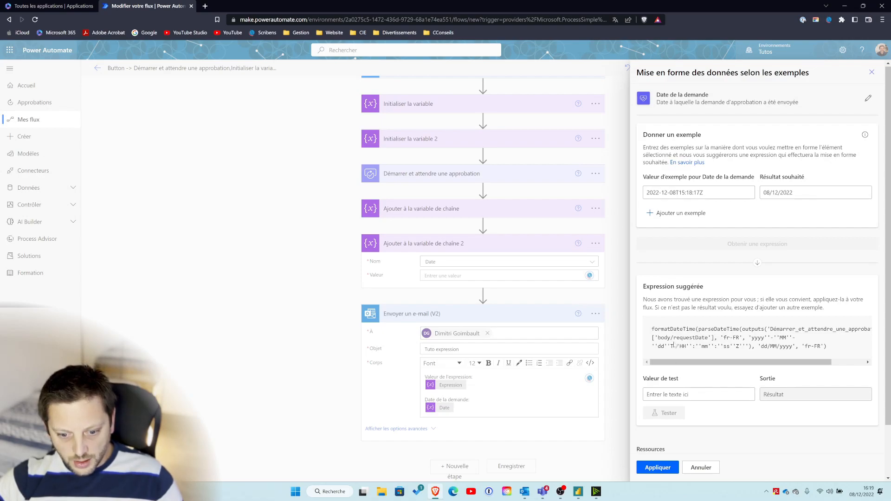
Review the suggested formatDateTime expression and test it with the example value 2022-12-08T15:18:17Z.
{"action": "left_click", "coordinate": [678, 395]}
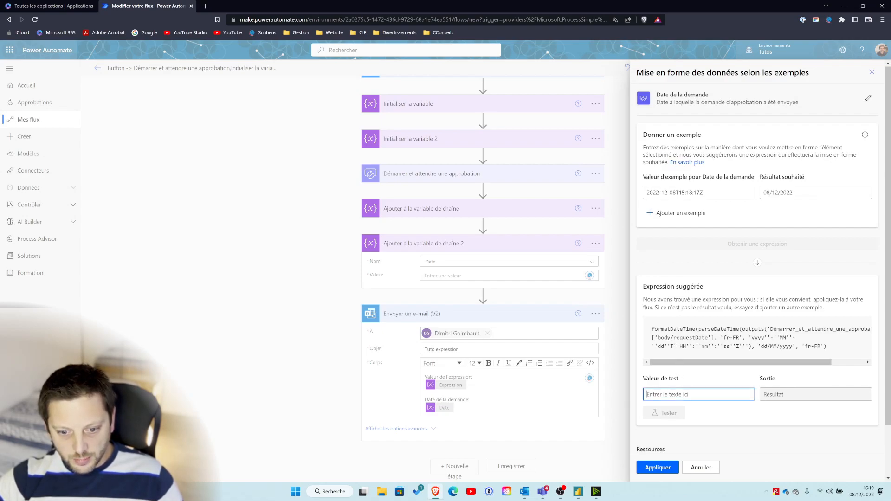
{"action": "left_click_drag", "start_coordinate": [673, 329], "coordinate": [799, 346]}
{"action": "left_click_drag", "start_coordinate": [659, 329], "coordinate": [747, 344]}
{"action": "left_click", "coordinate": [664, 336]}
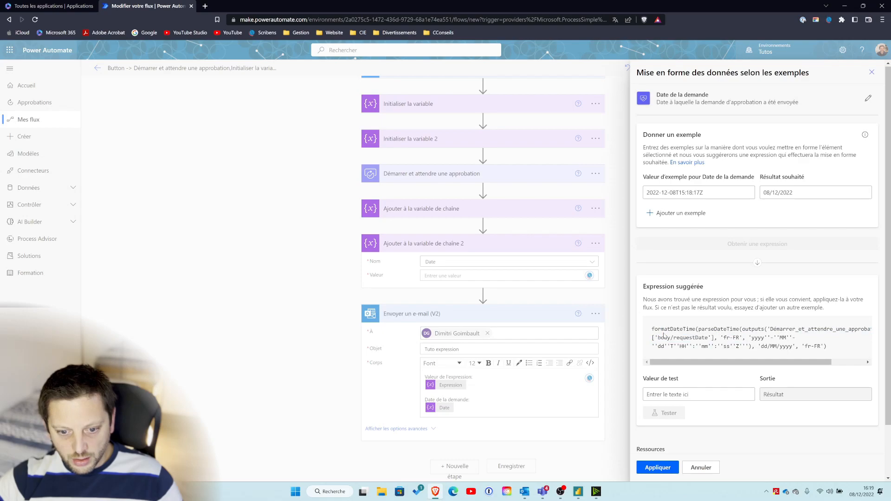
{"action": "left_click_drag", "start_coordinate": [705, 192], "coordinate": [632, 196]}
{"action": "key", "text": "ctrl+c"}
{"action": "left_click", "coordinate": [699, 395]}
{"action": "key", "text": "ctrl+v"}
{"action": "left_click", "coordinate": [666, 412]}
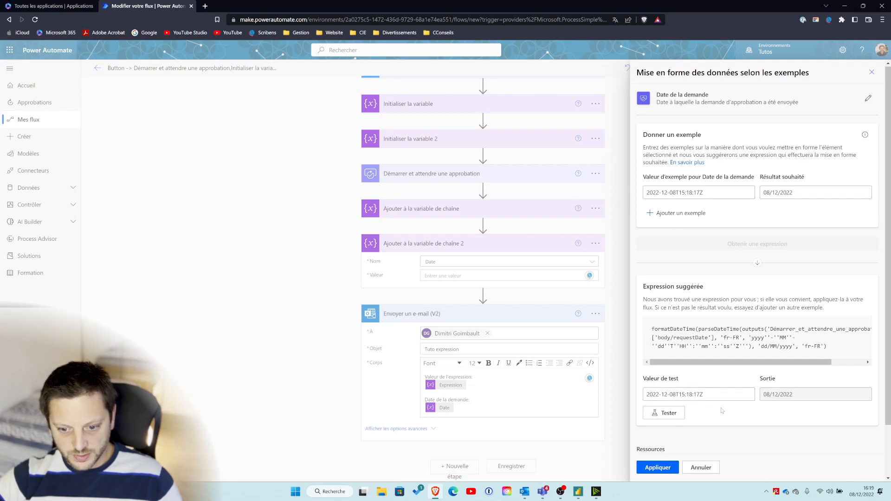
Test the suggested expression with the values 2022-12-08T16:18:17Z and 2023-12-08T16:18:17Z.
{"action": "left_click", "coordinate": [686, 395]}
{"action": "key", "text": "BackSpace"}
{"action": "type", "text": "6"}
{"action": "left_click", "coordinate": [666, 412]}
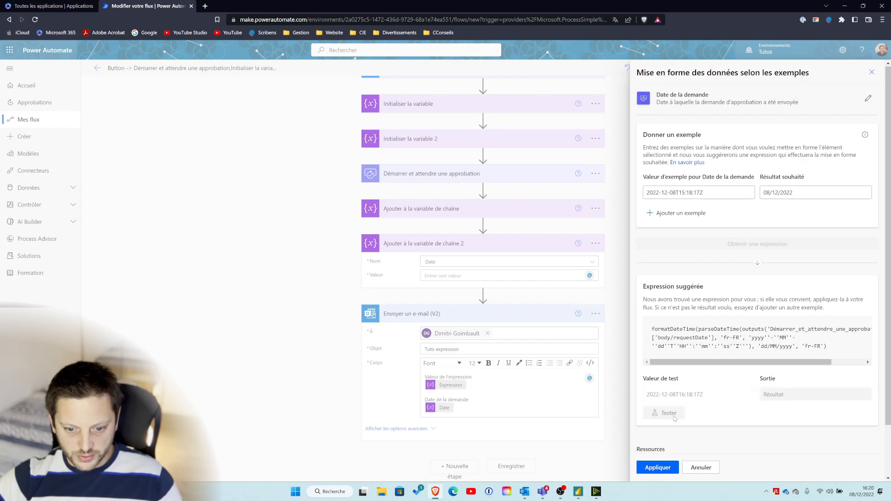
{"action": "left_click", "coordinate": [659, 394]}
{"action": "key", "text": "BackSpace"}
{"action": "type", "text": "3-12-08T16:18:17Z"}
{"action": "left_click", "coordinate": [676, 411]}
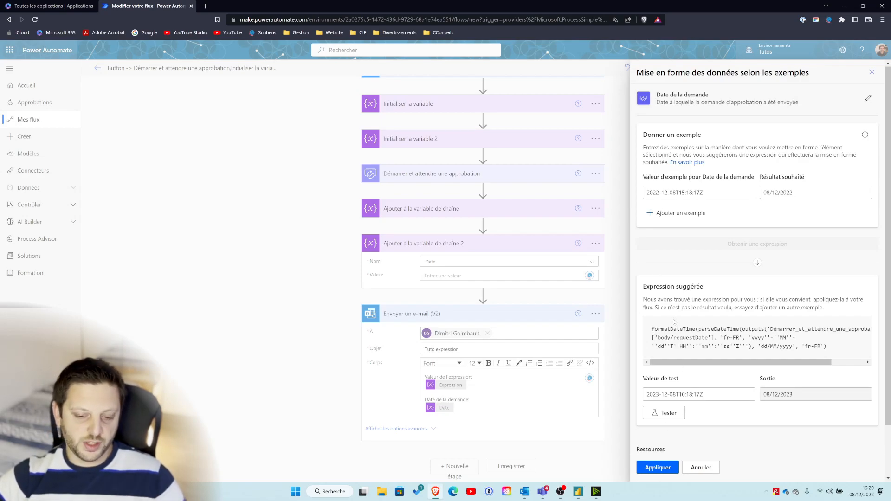
Apply the suggested expression to the second append action, turning off the confirmation message for next time, and save the flow.
{"action": "left_click", "coordinate": [658, 467]}
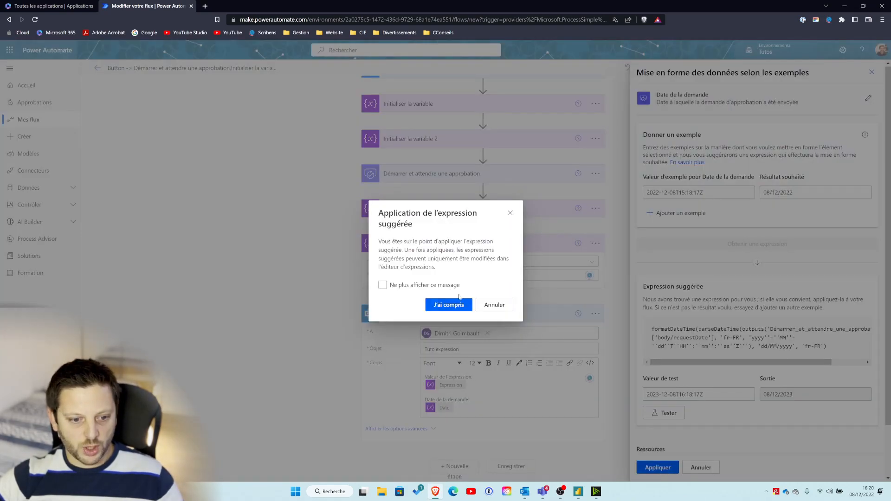
{"action": "left_click", "coordinate": [436, 288]}
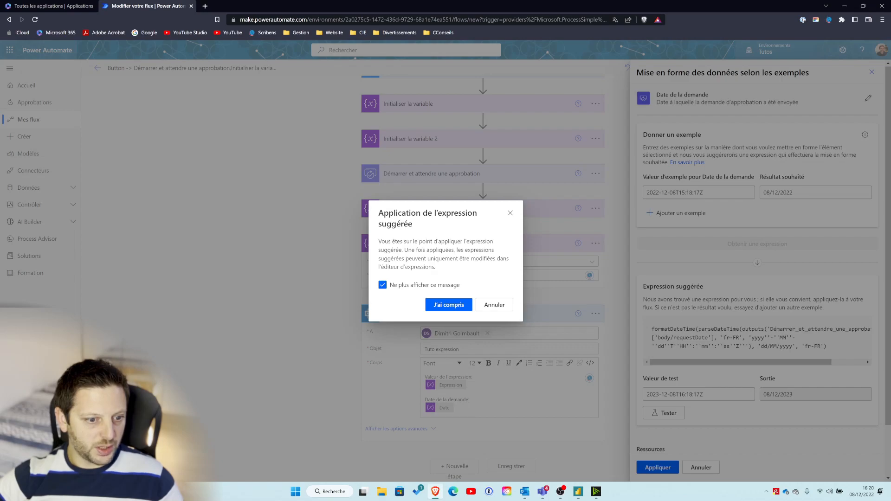
{"action": "left_click", "coordinate": [450, 305]}
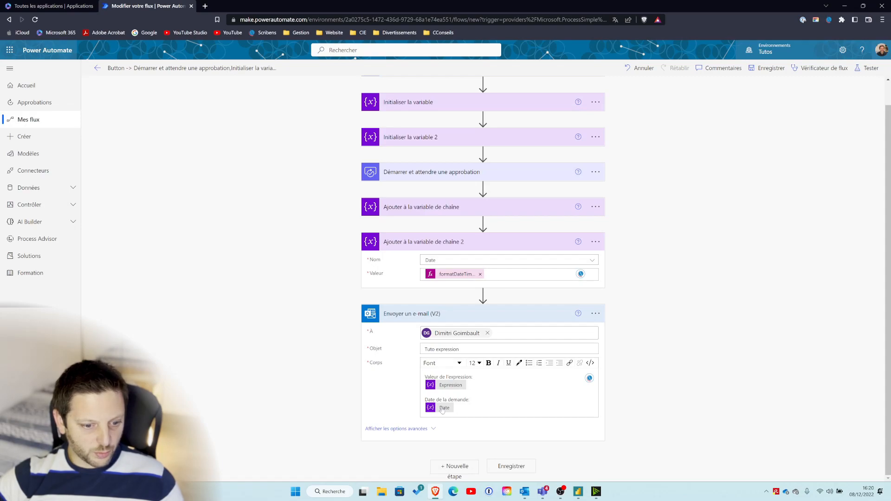
{"action": "left_click", "coordinate": [762, 68]}
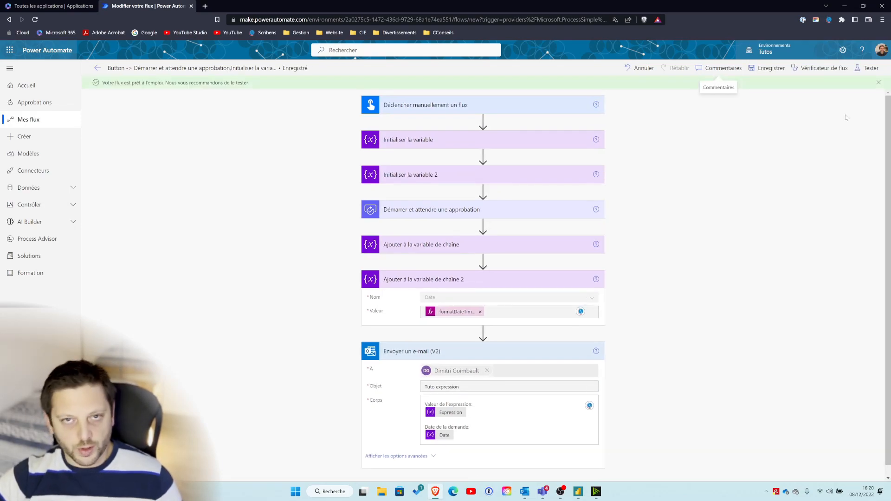
Retest the flow automatically with the most recent successful trigger, and approve the new 'Tuto expressions' request in Teams.
{"action": "left_click", "coordinate": [868, 68]}
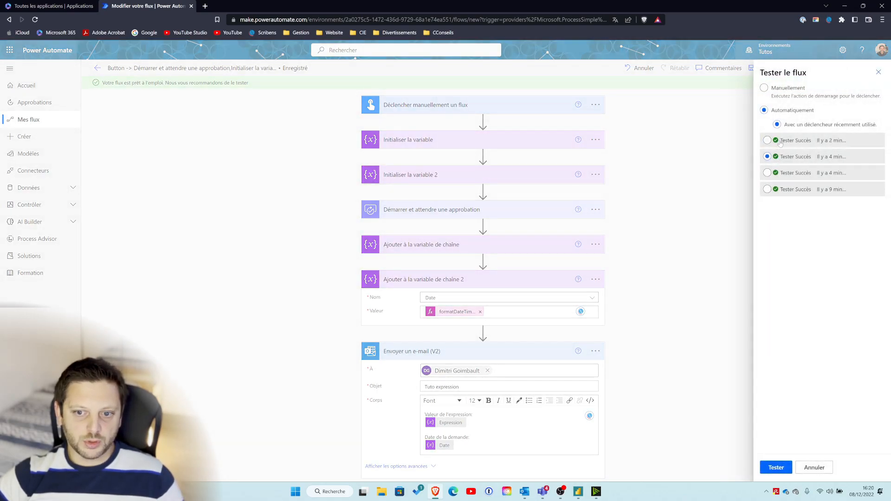
{"action": "left_click", "coordinate": [784, 140]}
{"action": "left_click", "coordinate": [777, 467]}
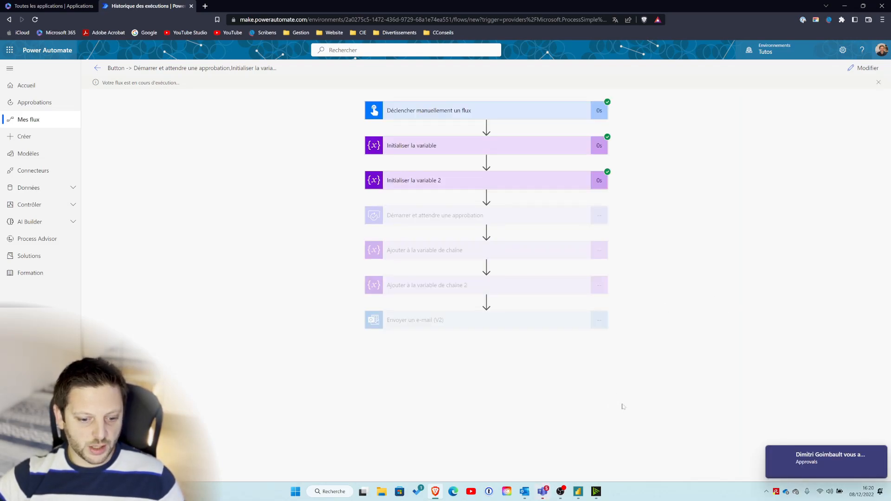
{"action": "left_click", "coordinate": [817, 458]}
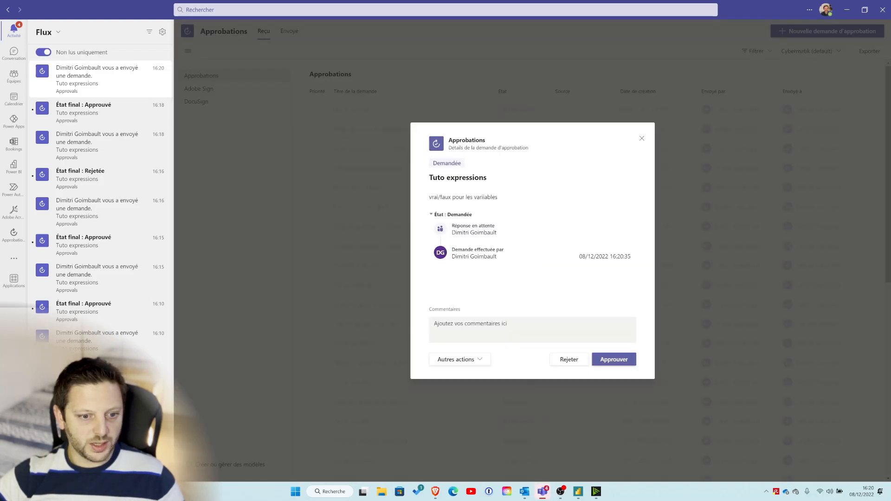
{"action": "left_click", "coordinate": [619, 361]}
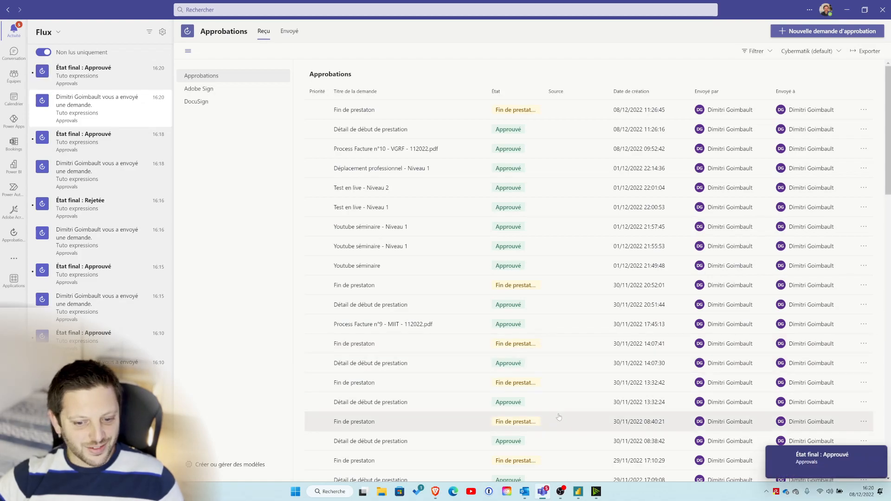
In Outlook, compare the request date's format in the newest 'Tuto expression' e-mail with the 16:18 one.
{"action": "left_click", "coordinate": [526, 492]}
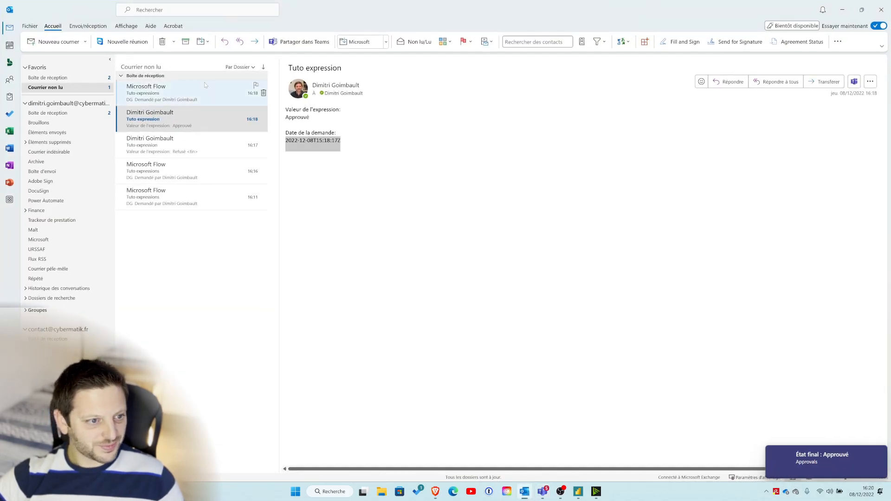
{"action": "left_click", "coordinate": [173, 86]}
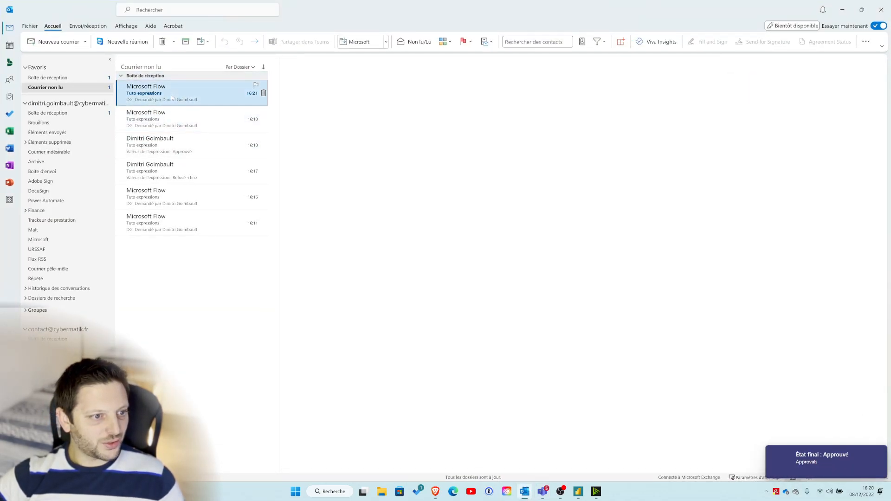
{"action": "left_click", "coordinate": [176, 124]}
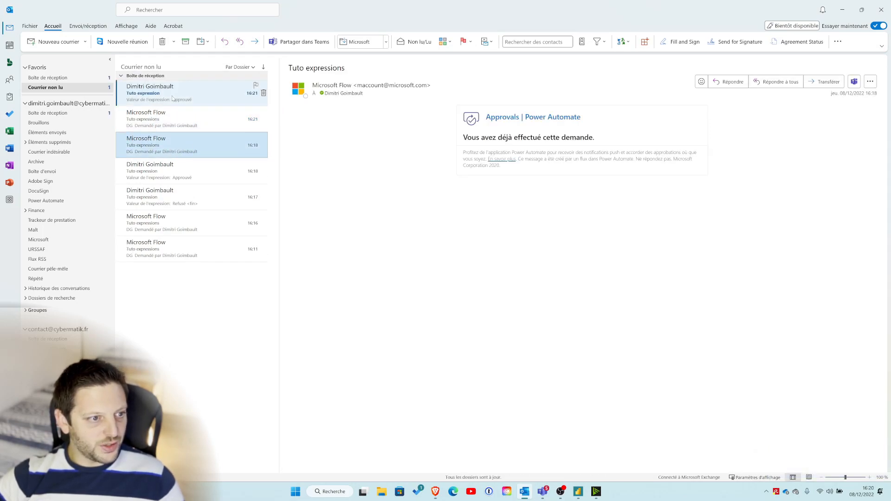
{"action": "left_click", "coordinate": [176, 92]}
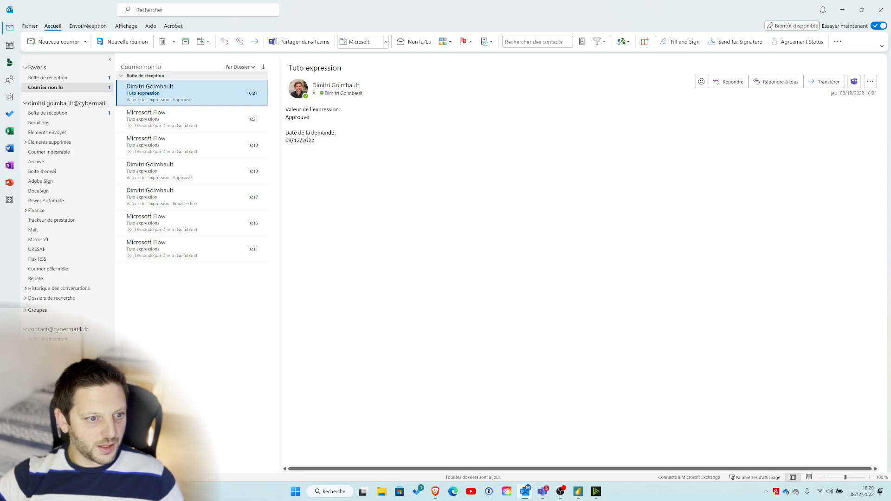
{"action": "left_click_drag", "start_coordinate": [315, 141], "coordinate": [287, 141]}
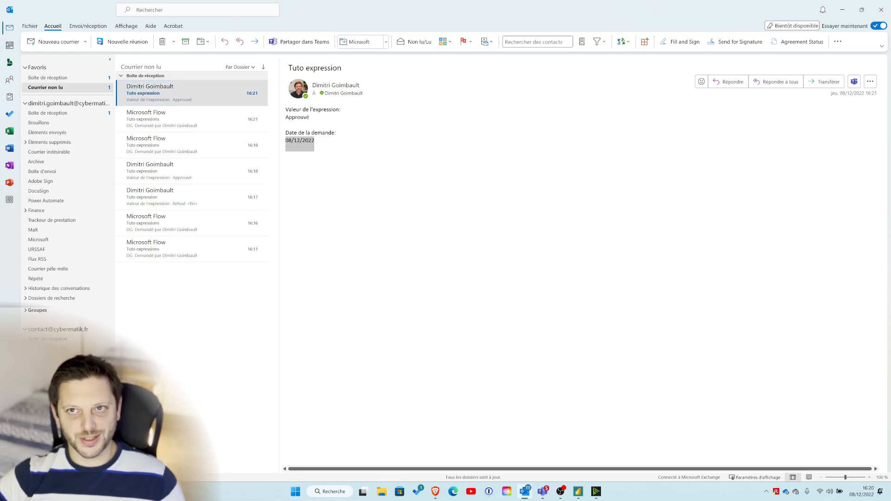
{"action": "left_click", "coordinate": [191, 139]}
{"action": "left_click", "coordinate": [179, 167]}
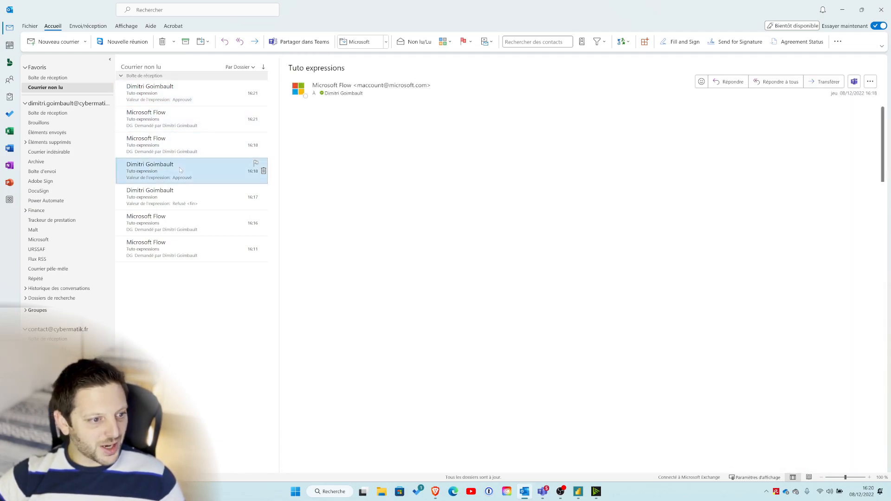
{"action": "left_click_drag", "start_coordinate": [341, 140], "coordinate": [286, 140]}
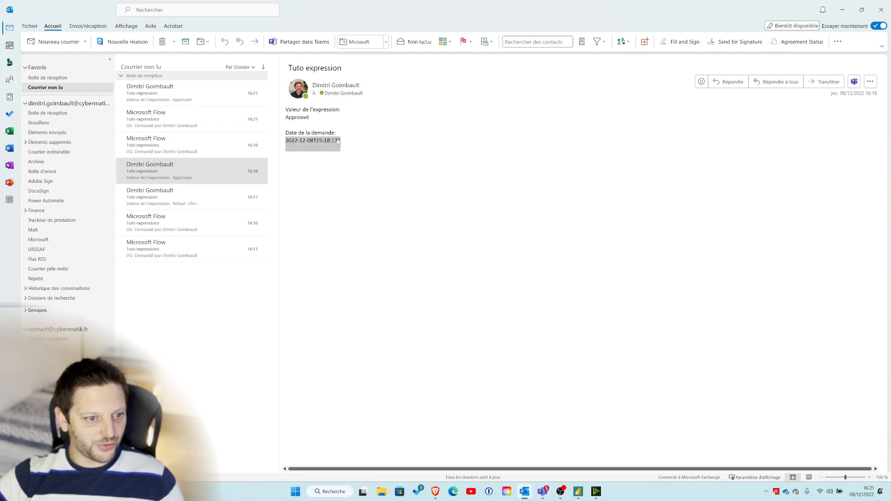
{"action": "left_click", "coordinate": [158, 88]}
{"action": "left_click_drag", "start_coordinate": [314, 141], "coordinate": [286, 150]}
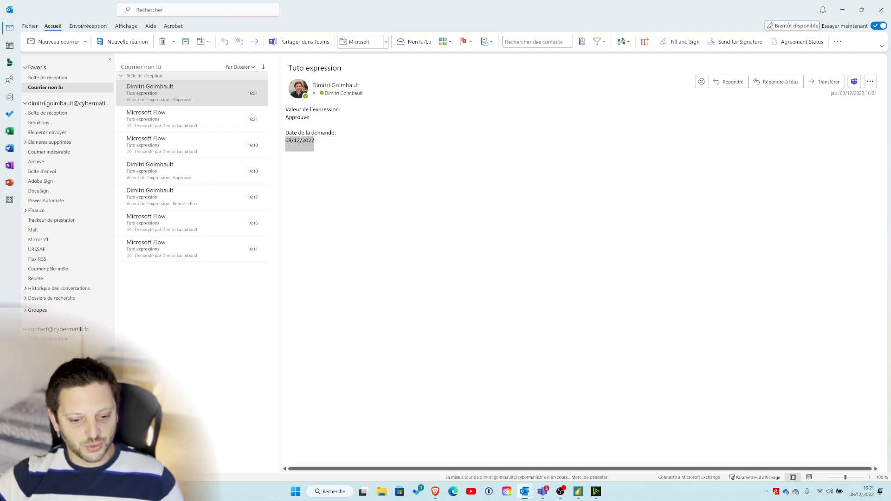
Return to Power Automate, reopen the flow for editing, and open the expression editor for the second append action's value.
{"action": "left_click", "coordinate": [435, 492]}
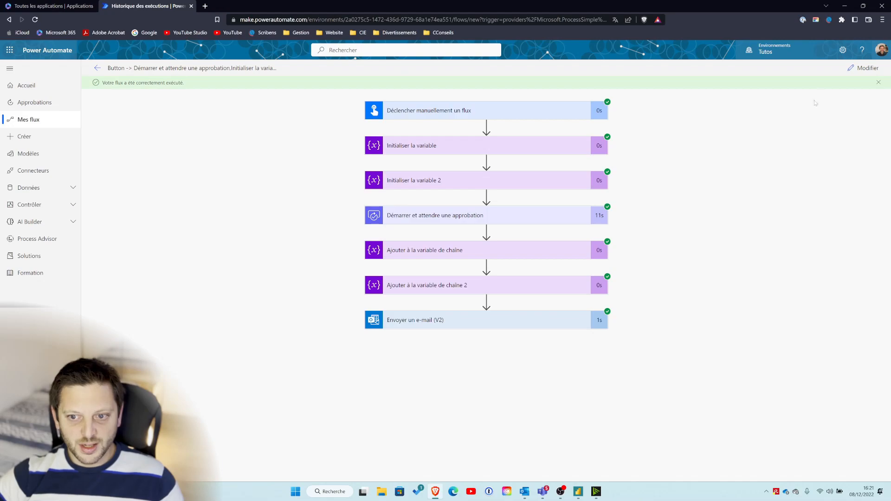
{"action": "left_click", "coordinate": [856, 70]}
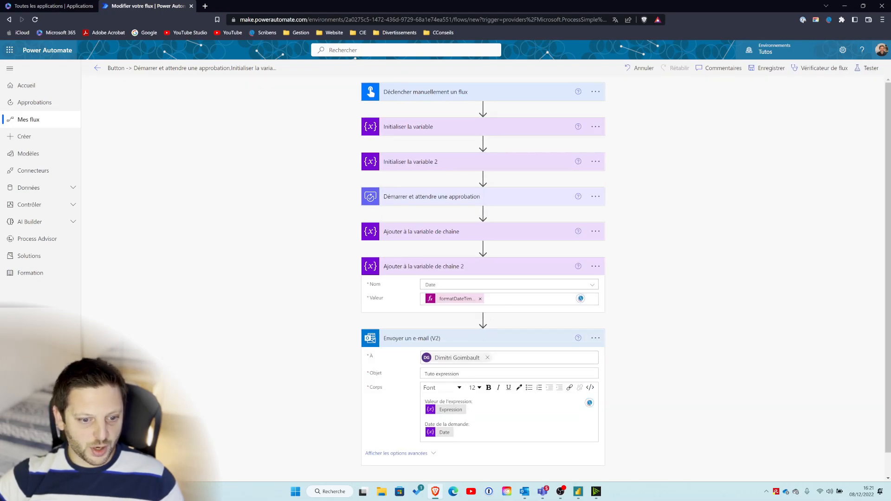
{"action": "scroll", "coordinate": [599, 367], "scroll_direction": "down", "scroll_amount": 1}
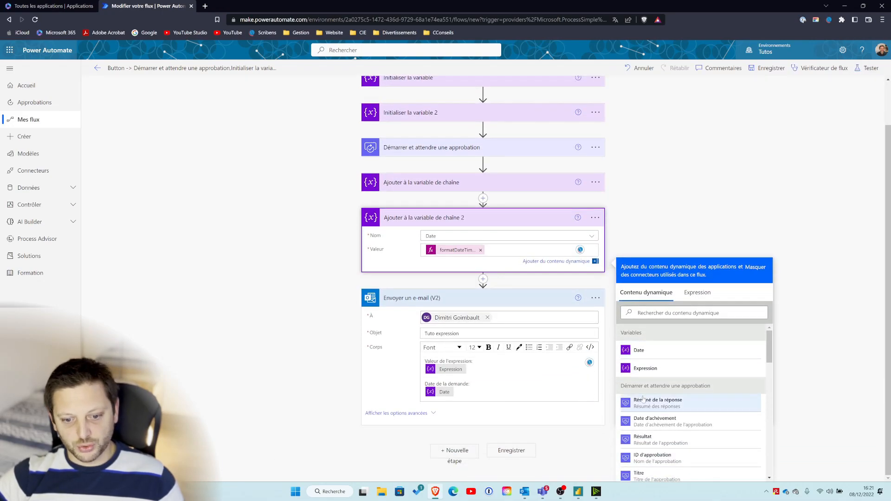
{"action": "left_click", "coordinate": [699, 293]}
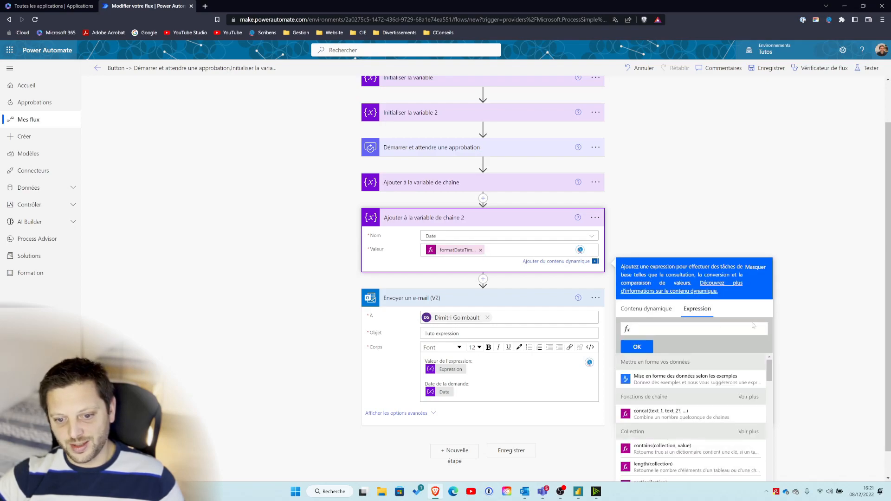